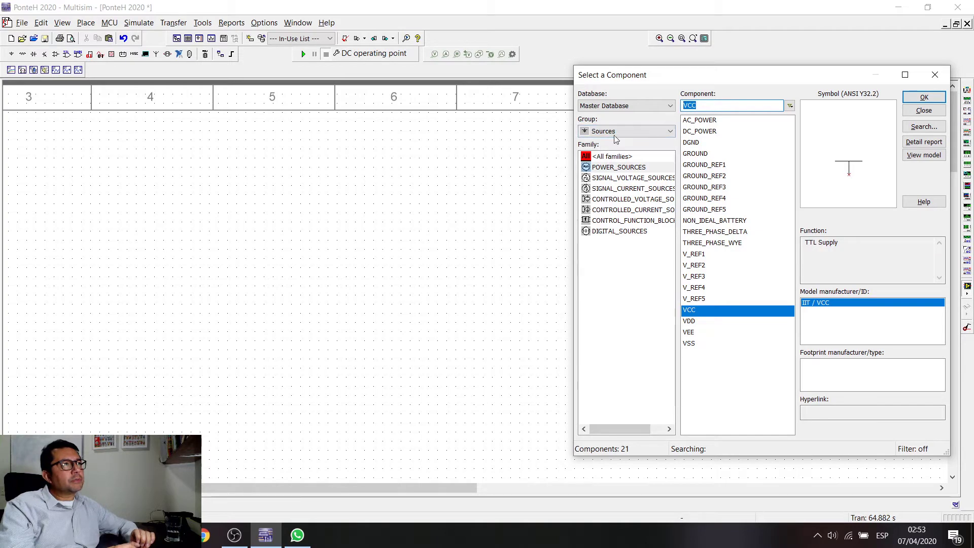
# List components from all groups and search the BJT_NPN family for 2N222.
pyautogui.click(630, 131)
pyautogui.scroll(2, 624, 203)
pyautogui.click(608, 140)
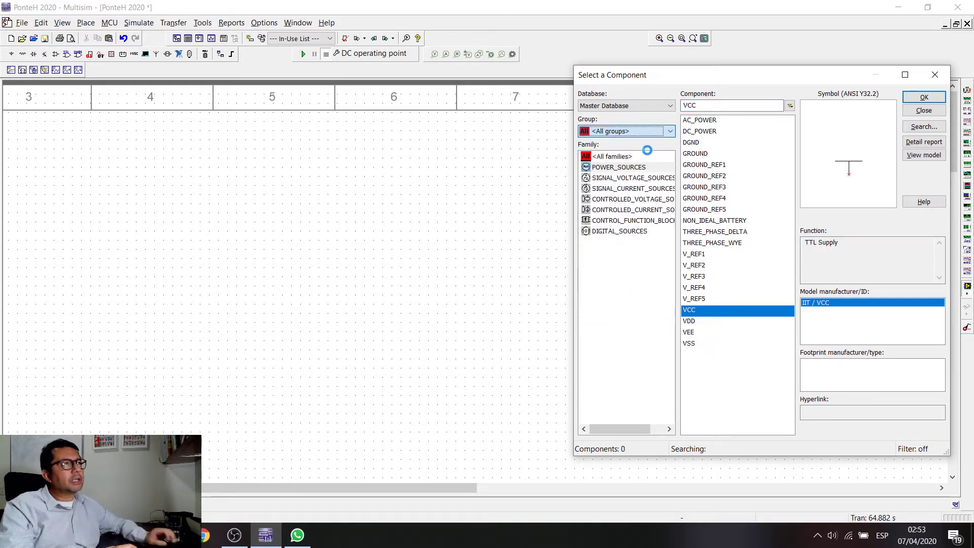
pyautogui.scroll(-2, 607, 260)
pyautogui.write('2N222')
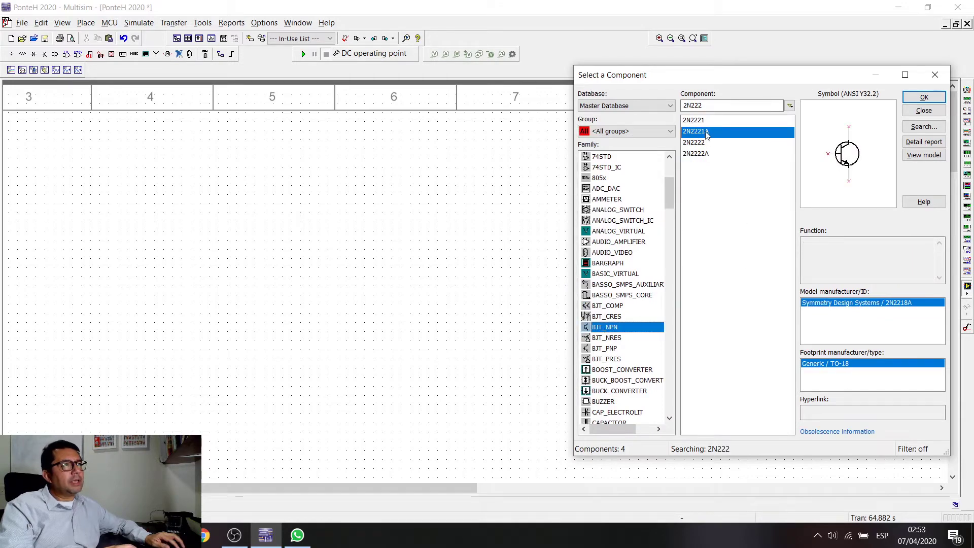
# Search for TIP and place two TIP31A NPN transistors side by side in the lower part of the free sheet area.
pyautogui.doubleClick(692, 105)
pyautogui.write('TIP')
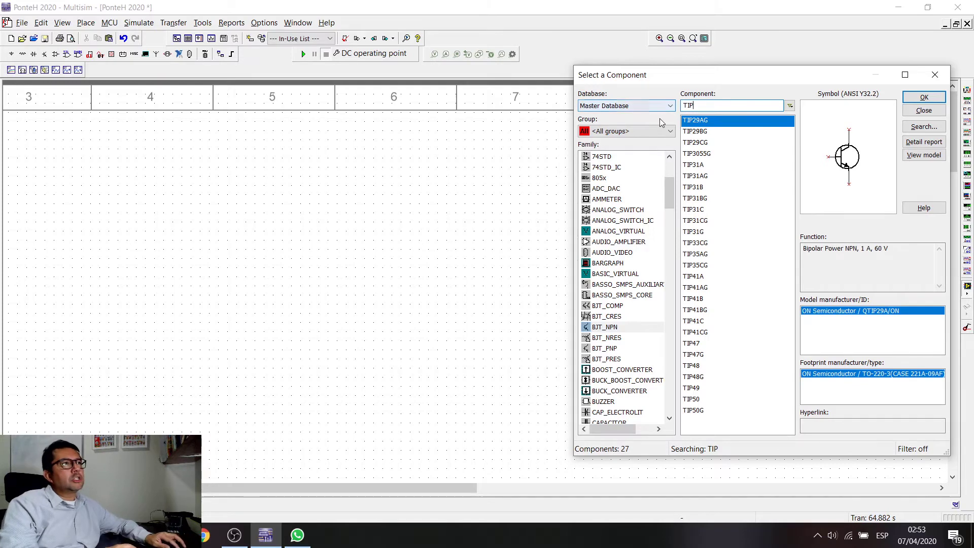
pyautogui.doubleClick(696, 169)
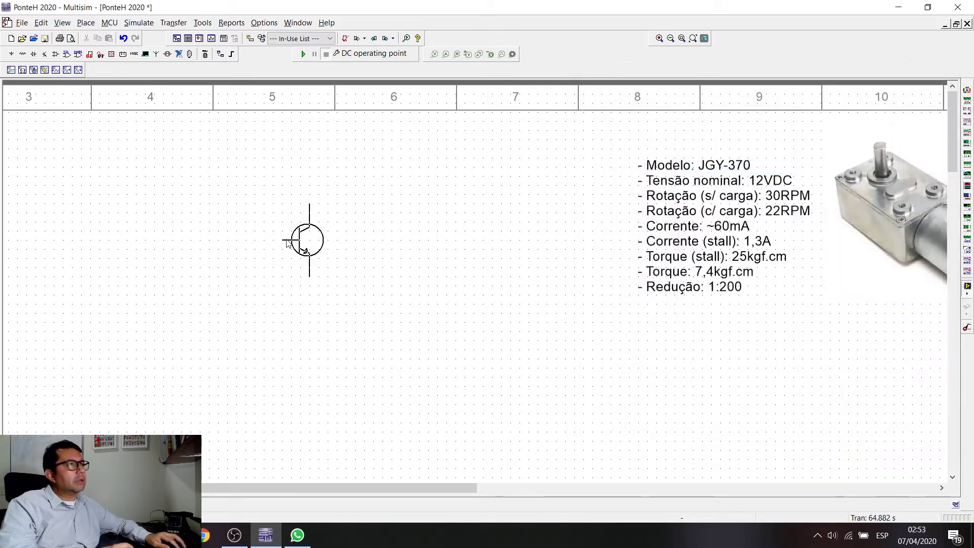
pyautogui.click(237, 387)
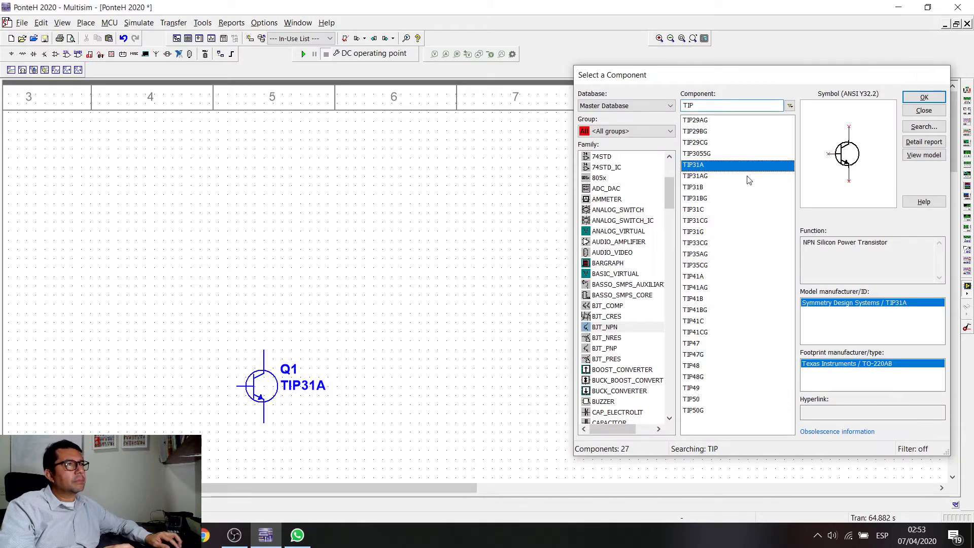
pyautogui.doubleClick(750, 167)
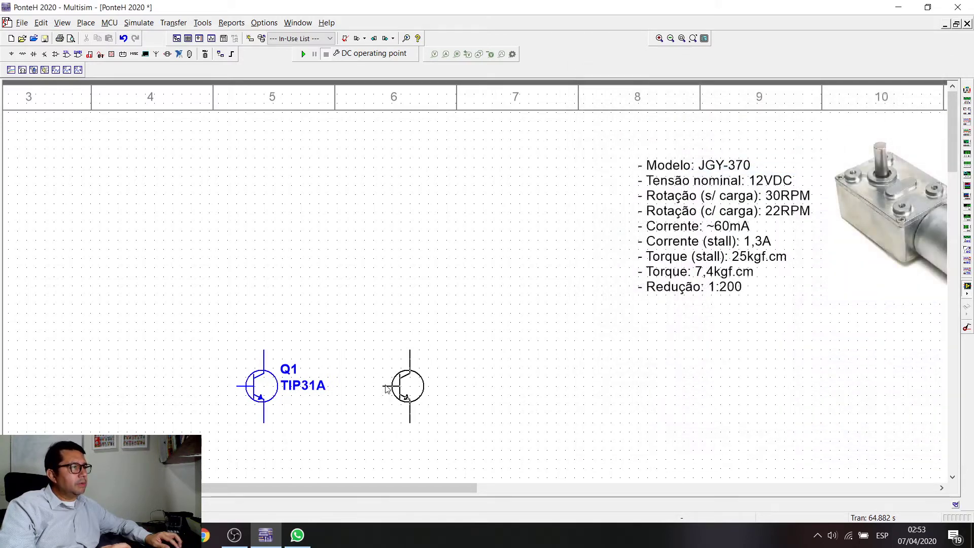
pyautogui.click(385, 387)
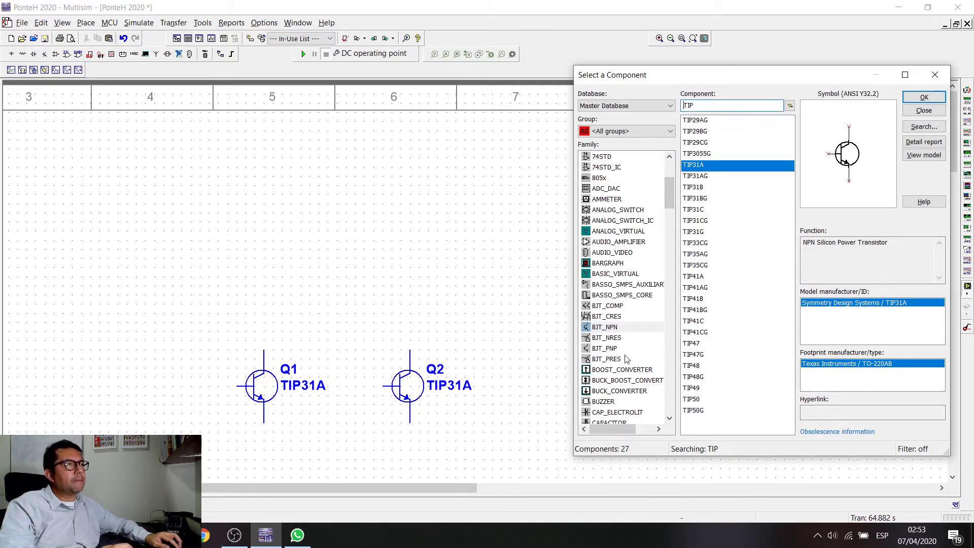
# Place two TIP32A transistors from the BJT_PNP family above the TIP31A pair, and move Q2 sideways beneath Q4.
pyautogui.click(610, 350)
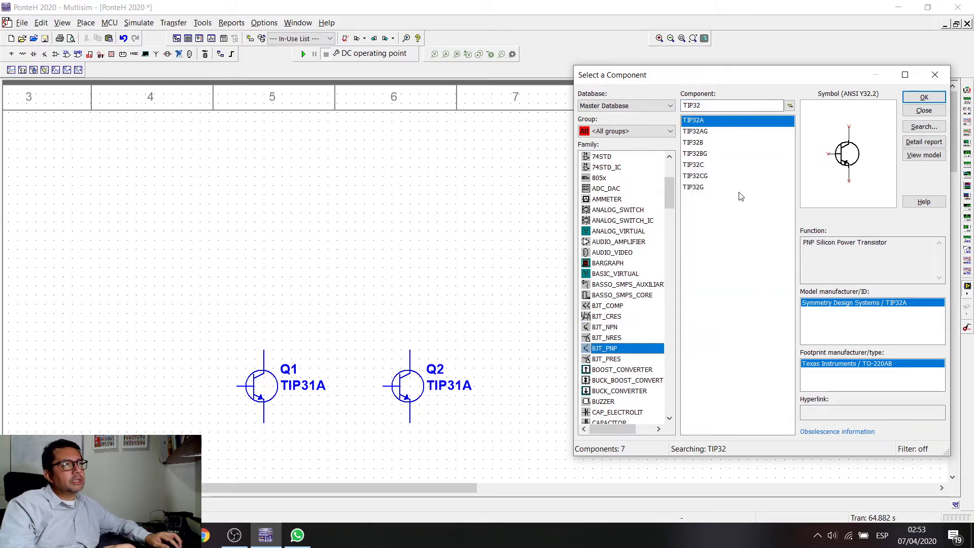
pyautogui.doubleClick(696, 125)
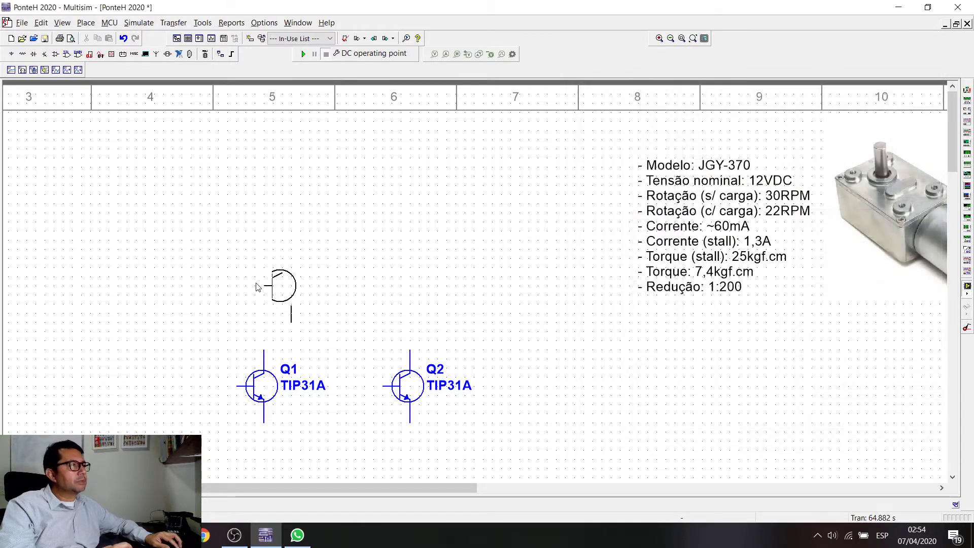
pyautogui.click(229, 273)
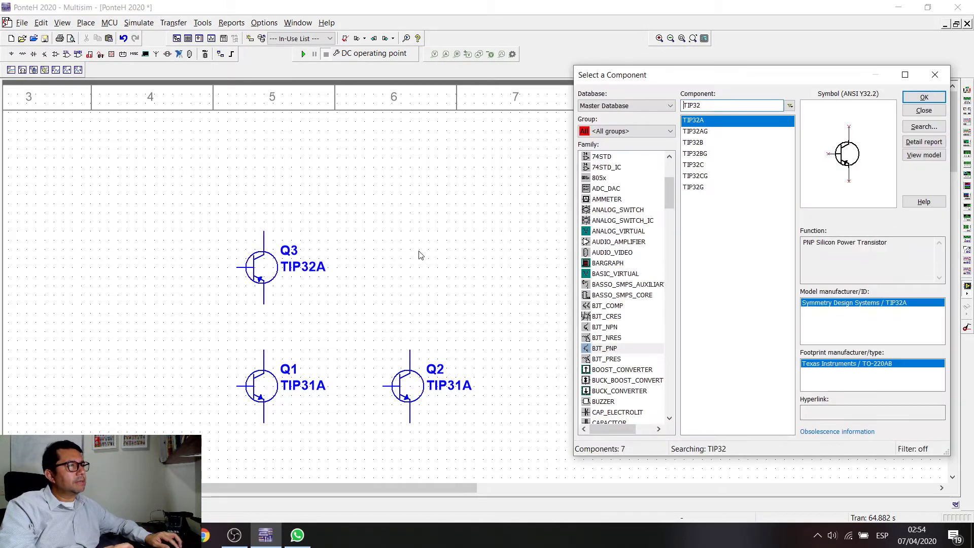
pyautogui.doubleClick(766, 121)
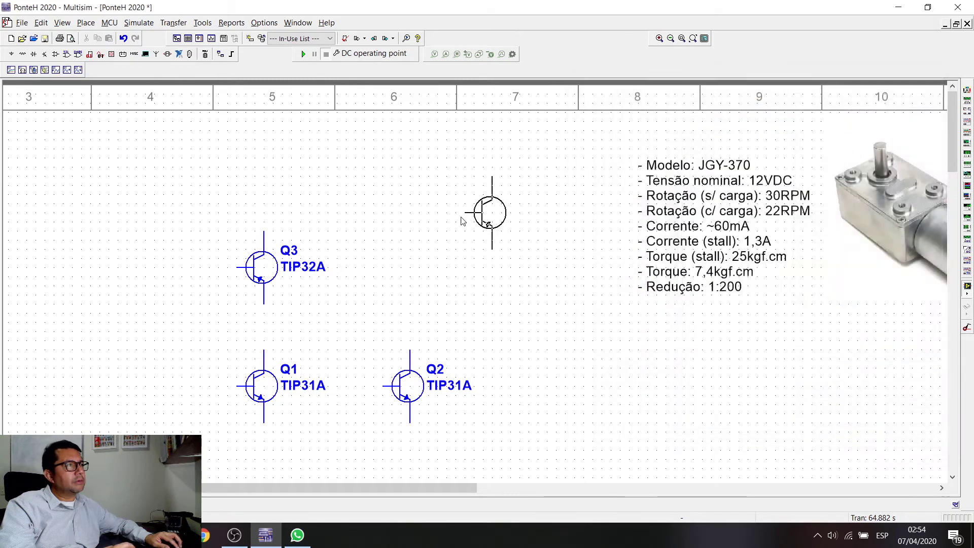
pyautogui.click(420, 265)
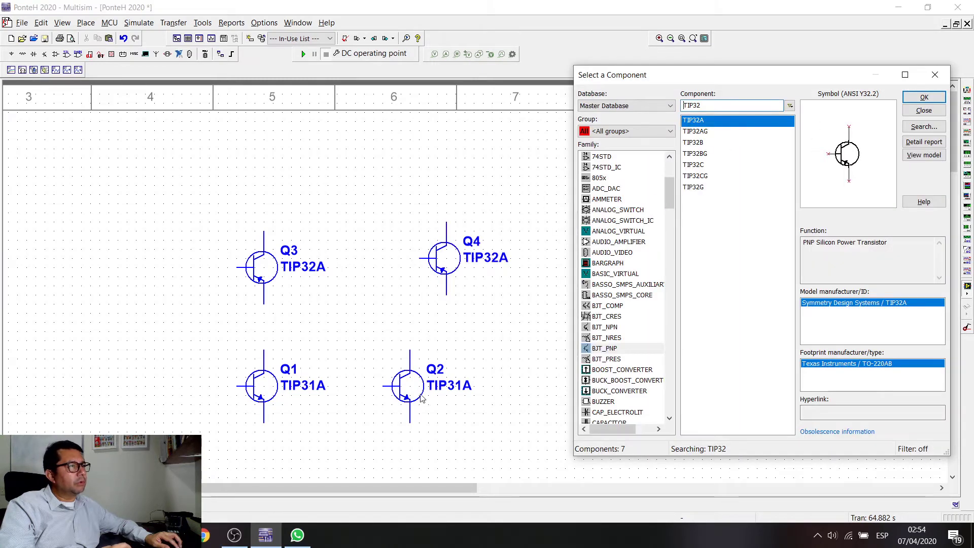
pyautogui.press('Return')
pyautogui.moveTo(467, 393); pyautogui.dragTo(467, 395)
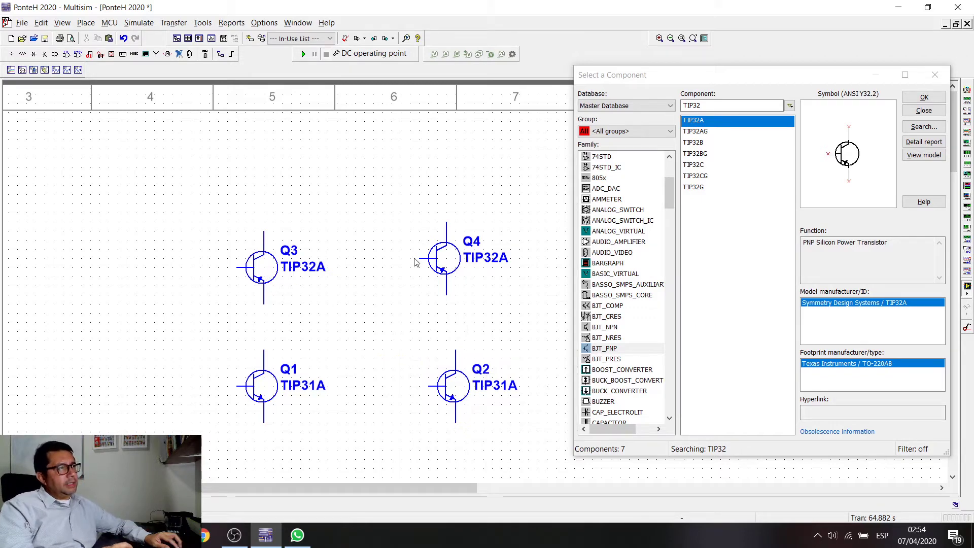
# Flip Q4 horizontally and vertically, and shift it back over Q2.
pyautogui.rightClick(440, 262)
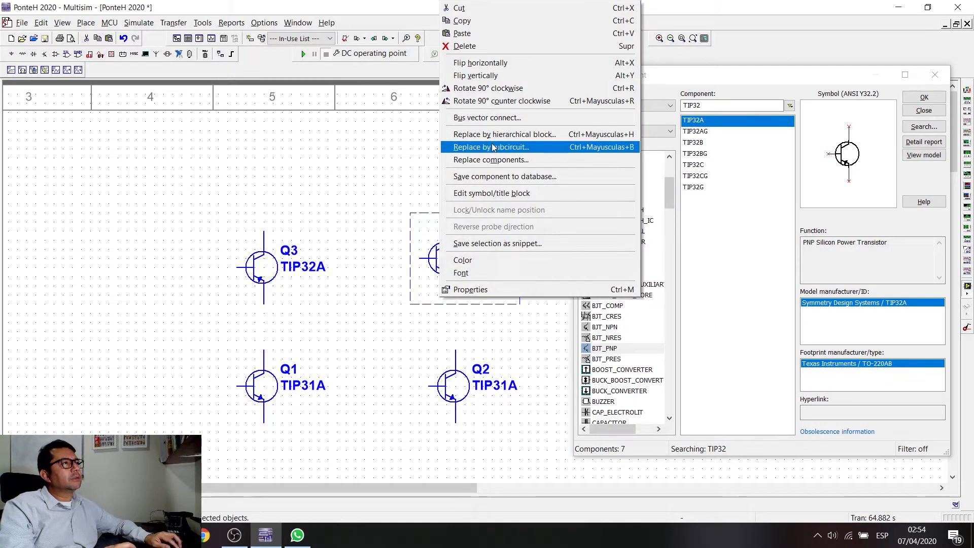
pyautogui.click(481, 64)
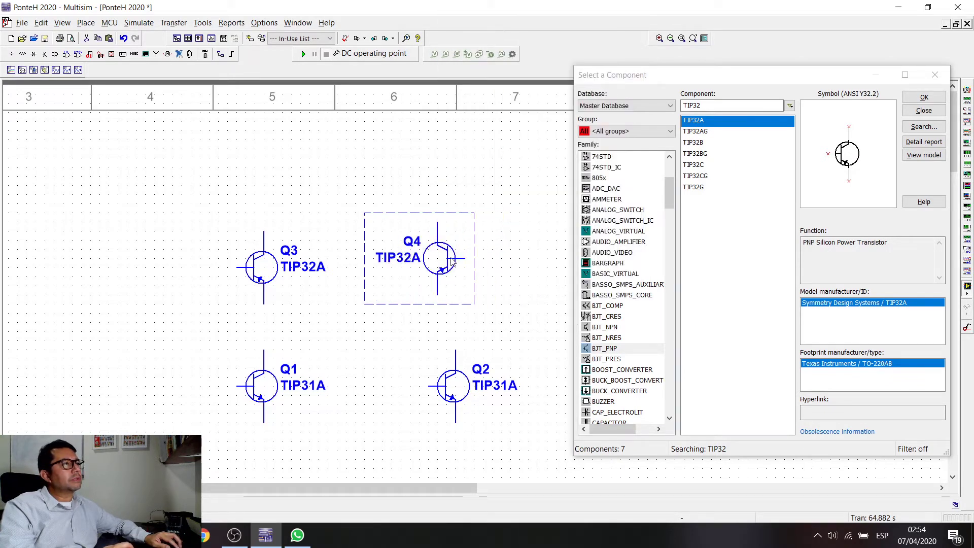
pyautogui.rightClick(452, 261)
pyautogui.click(491, 79)
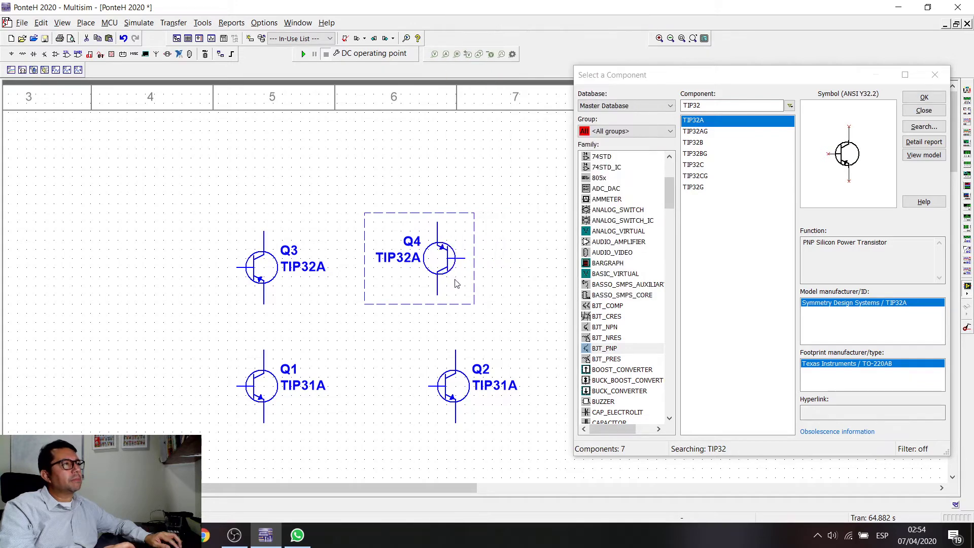
pyautogui.moveTo(455, 260); pyautogui.dragTo(464, 260)
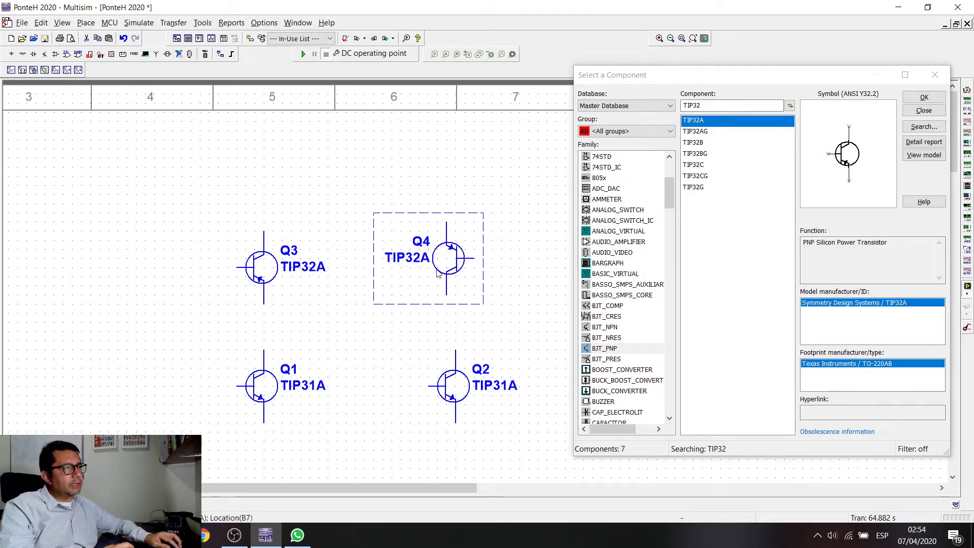
pyautogui.click(263, 273)
pyautogui.rightClick(264, 273)
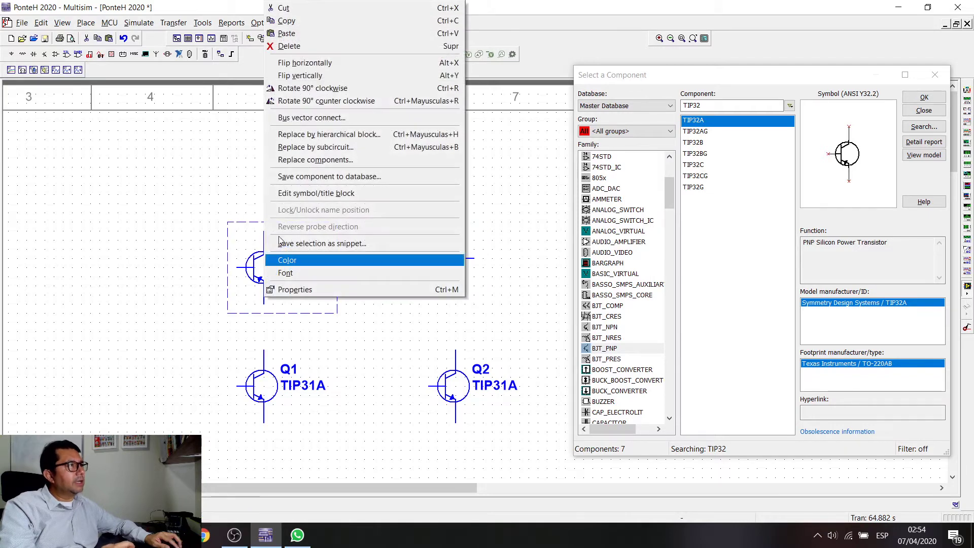
pyautogui.click(304, 63)
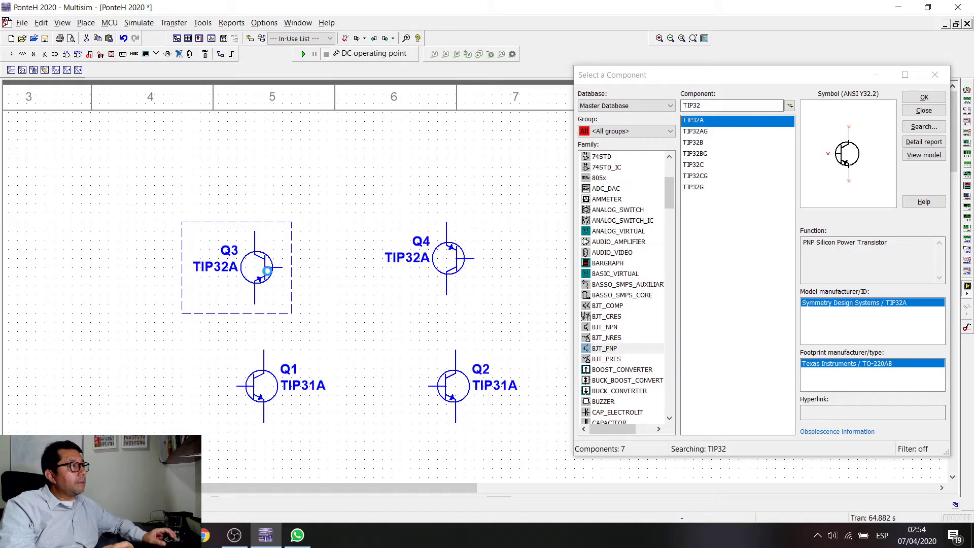
pyautogui.hotkey('ctrl', 'z')
# Flip Q3 vertically, then flip Q2 horizontally and realign it beneath Q4.
pyautogui.rightClick(267, 271)
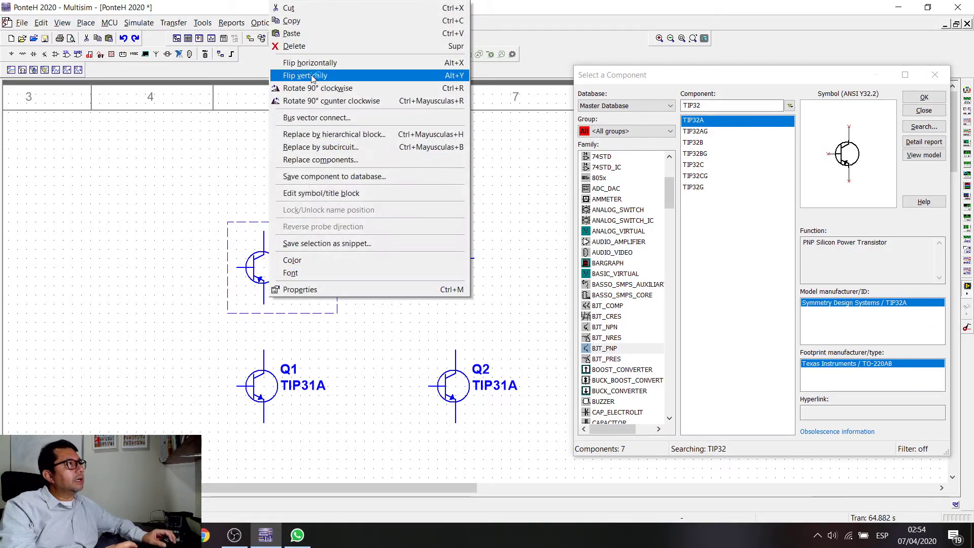
pyautogui.click(310, 75)
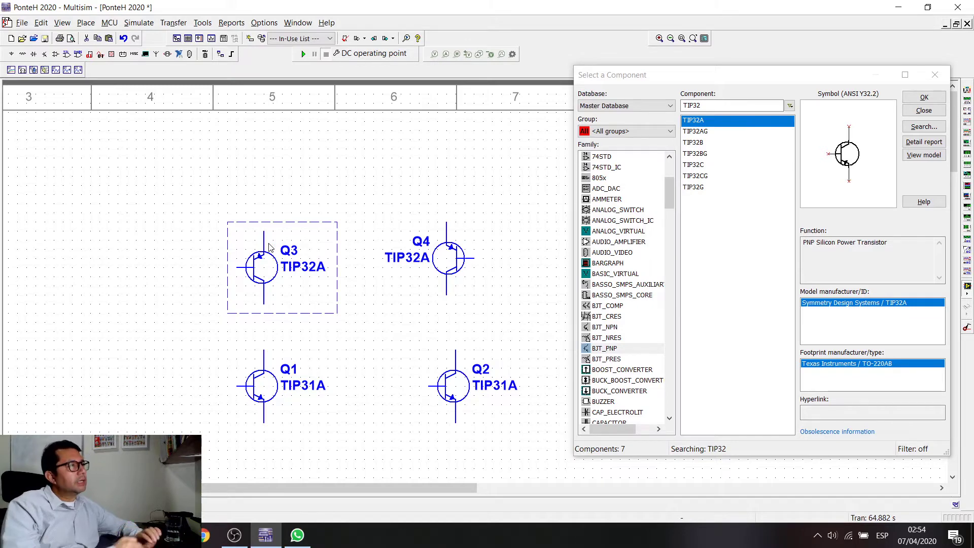
pyautogui.rightClick(453, 390)
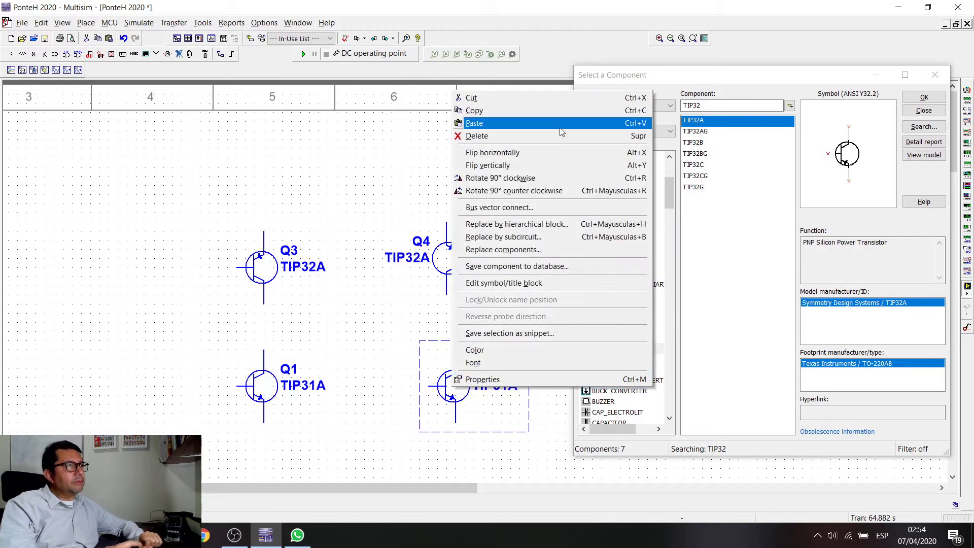
pyautogui.click(532, 156)
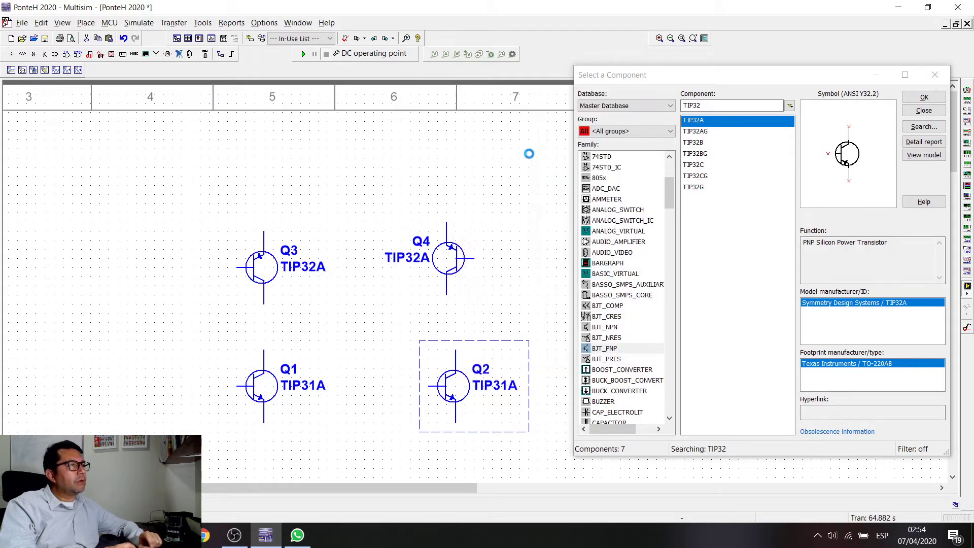
pyautogui.moveTo(454, 390); pyautogui.dragTo(469, 389)
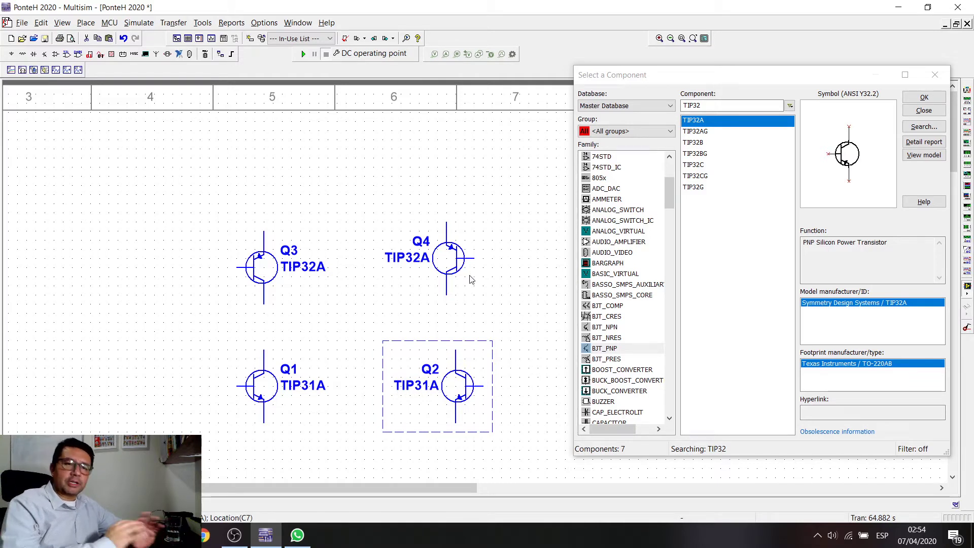
# Move the name and part labels of Q3 and Q4 to the outer sides of the transistor bridge.
pyautogui.moveTo(293, 266); pyautogui.dragTo(220, 257)
pyautogui.click(221, 261)
pyautogui.moveTo(289, 251); pyautogui.dragTo(249, 242)
pyautogui.moveTo(408, 257); pyautogui.dragTo(490, 249)
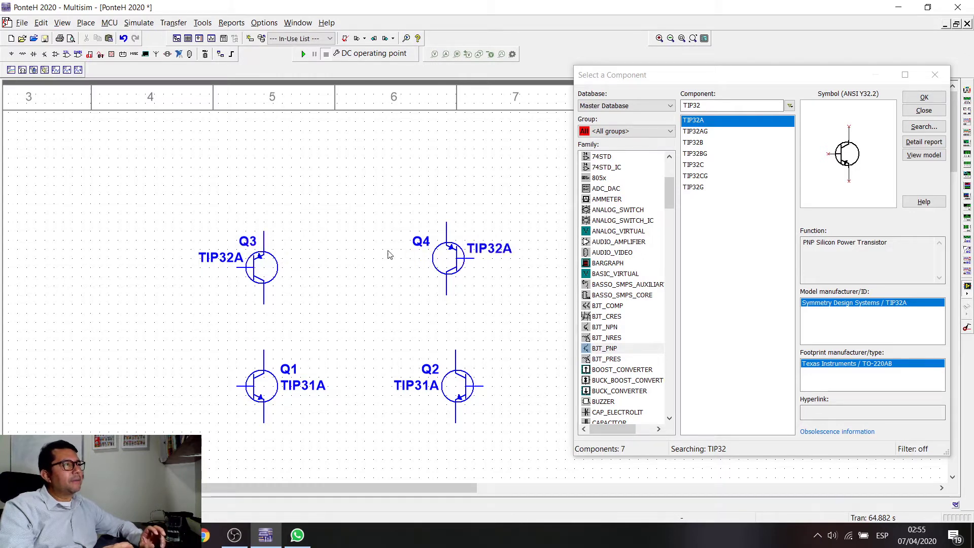
pyautogui.moveTo(420, 246); pyautogui.dragTo(460, 237)
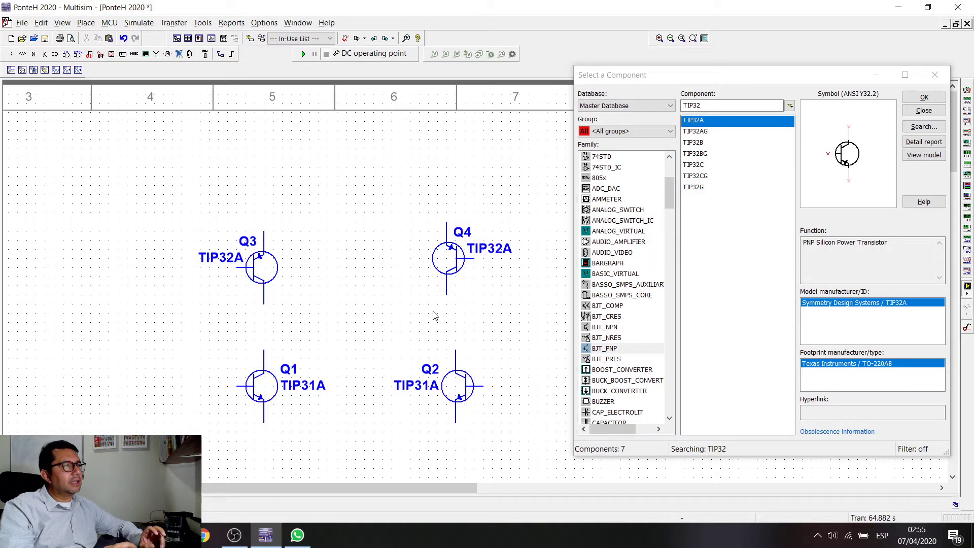
# Move the name and part labels of Q2 and Q1 outward, clear of the space between the transistors.
pyautogui.moveTo(435, 371); pyautogui.dragTo(482, 359)
pyautogui.moveTo(403, 389); pyautogui.dragTo(487, 379)
pyautogui.moveTo(292, 369); pyautogui.dragTo(253, 365)
pyautogui.moveTo(300, 385); pyautogui.dragTo(217, 377)
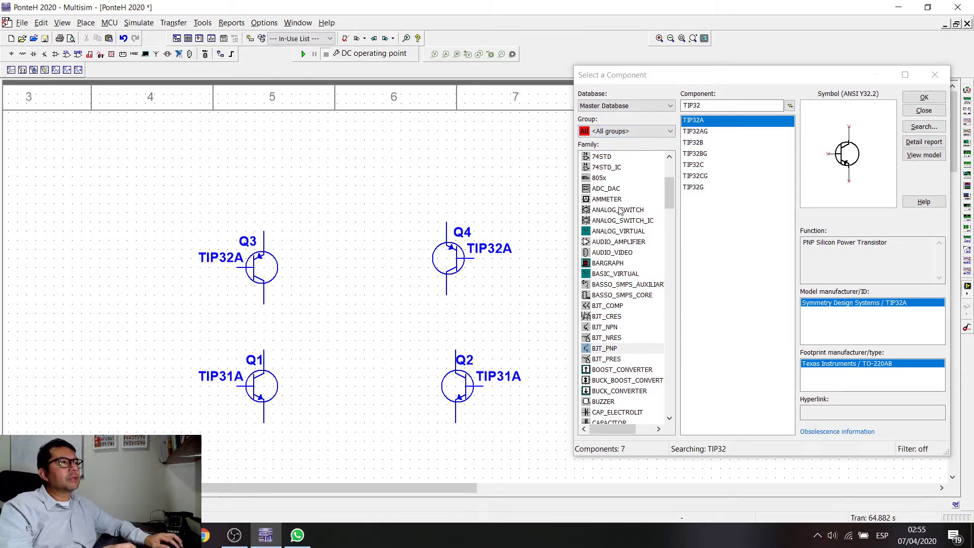
# Search for the 1n4004 diode and place a 1N4004, rotated to point upward, on the inner side of Q3.
pyautogui.scroll(-7, 619, 207)
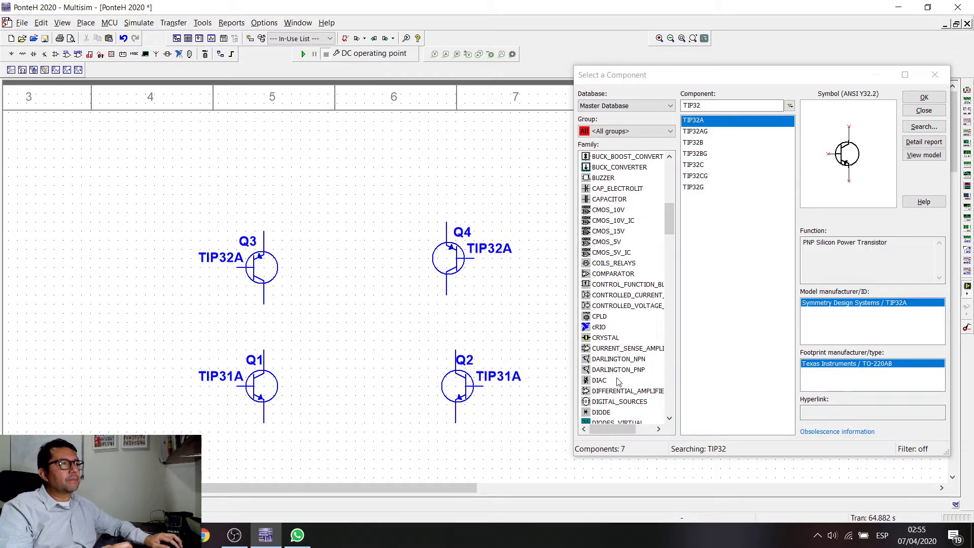
pyautogui.click(755, 105)
pyautogui.write('1n4004')
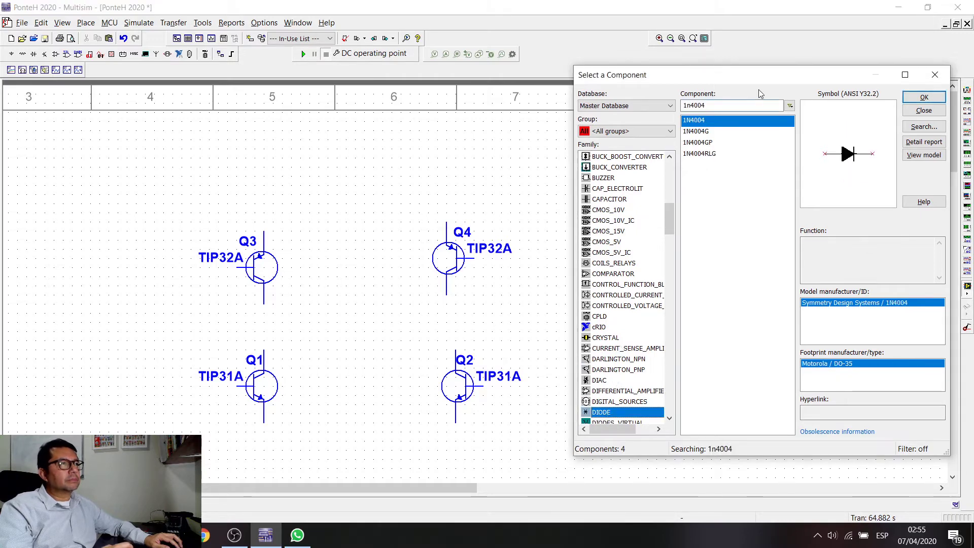
pyautogui.press('Return')
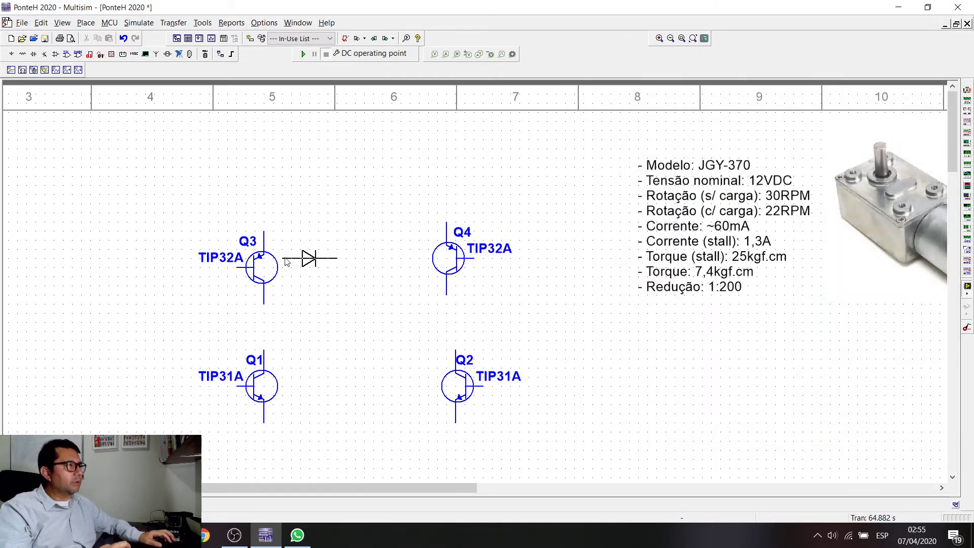
pyautogui.hotkey('ctrl', 'r')
pyautogui.hotkey('ctrl', 'r')
pyautogui.hotkey('ctrl', 'r')
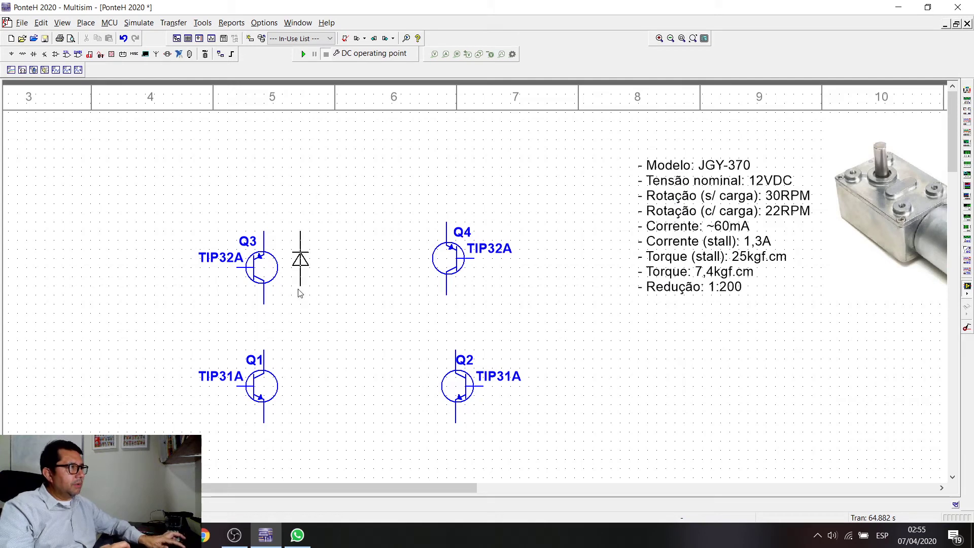
pyautogui.click(292, 292)
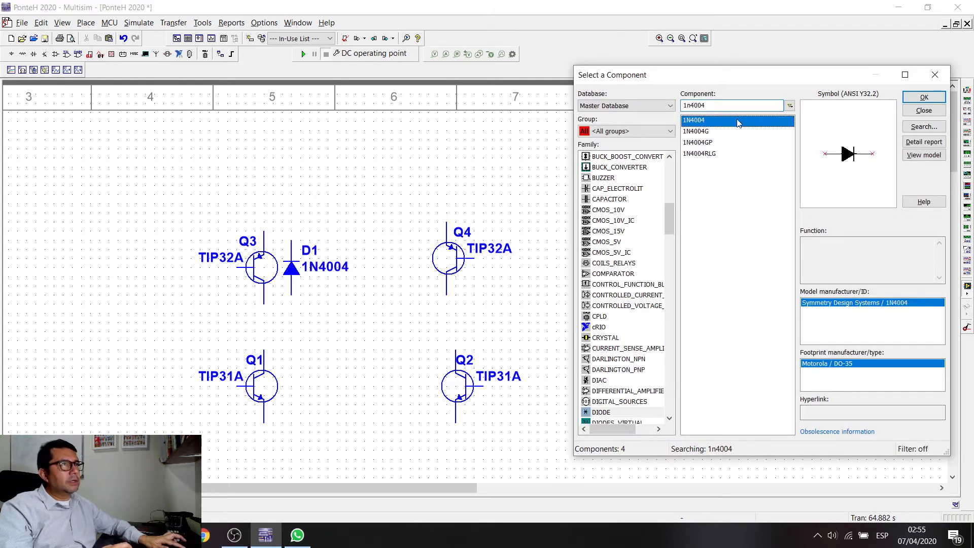
# Place a second 1N4004 diode pointing upward on the inner side of Q1, in line with D1.
pyautogui.doubleClick(738, 120)
pyautogui.hotkey('ctrl', 'r')
pyautogui.hotkey('ctrl', 'r')
pyautogui.hotkey('ctrl', 'r')
pyautogui.click(288, 413)
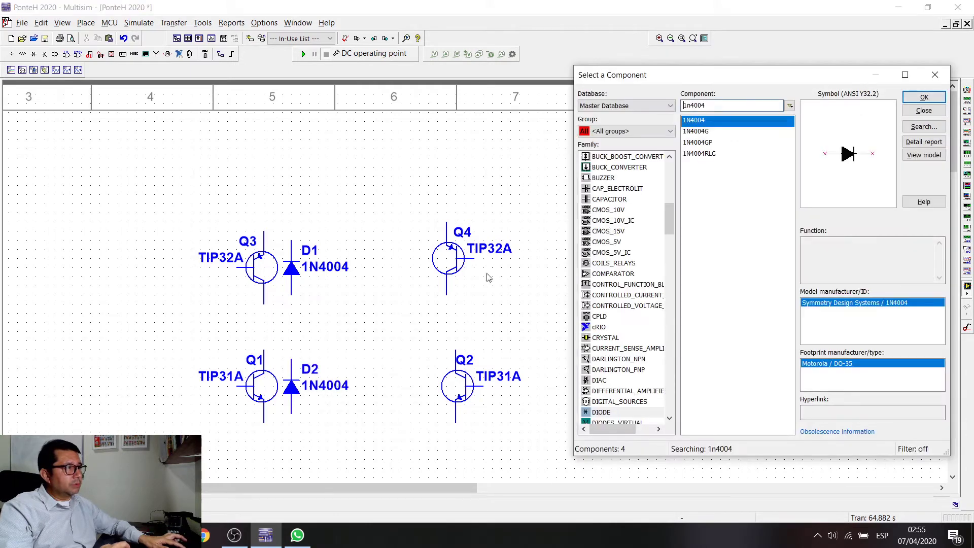
# Place a third 1N4004 diode pointing upward on the inner side of Q4.
pyautogui.doubleClick(728, 122)
pyautogui.hotkey('ctrl', 'r')
pyautogui.hotkey('ctrl', 'r')
pyautogui.hotkey('ctrl', 'r')
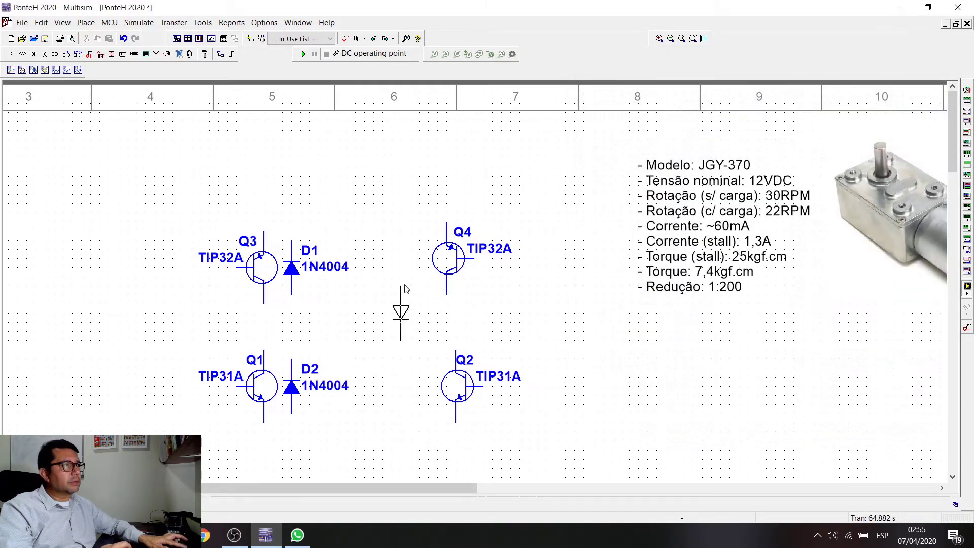
pyautogui.click(420, 285)
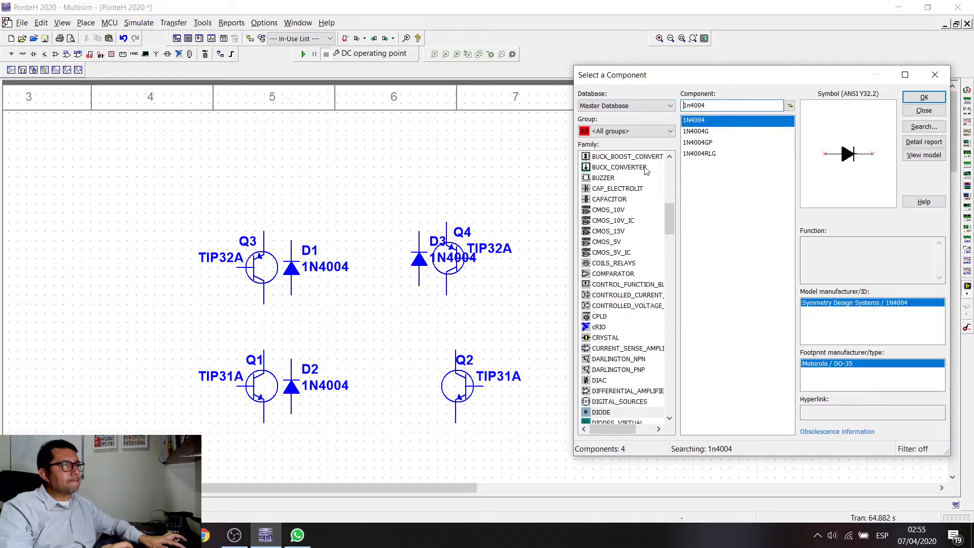
# Place a fourth 1N4004 diode pointing upward on the inner side of Q2.
pyautogui.doubleClick(715, 120)
pyautogui.hotkey('ctrl', 'r')
pyautogui.hotkey('ctrl', 'r')
pyautogui.hotkey('ctrl', 'r')
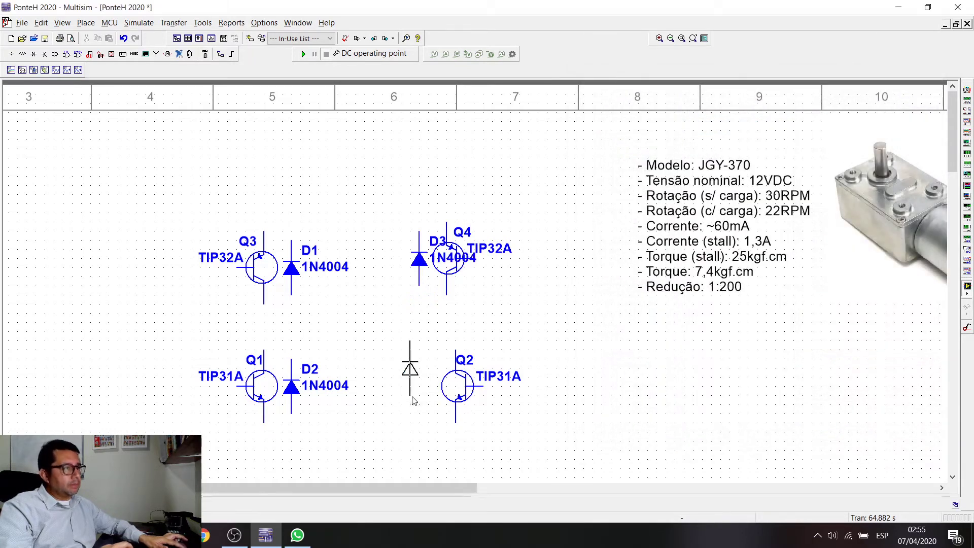
pyautogui.click(427, 413)
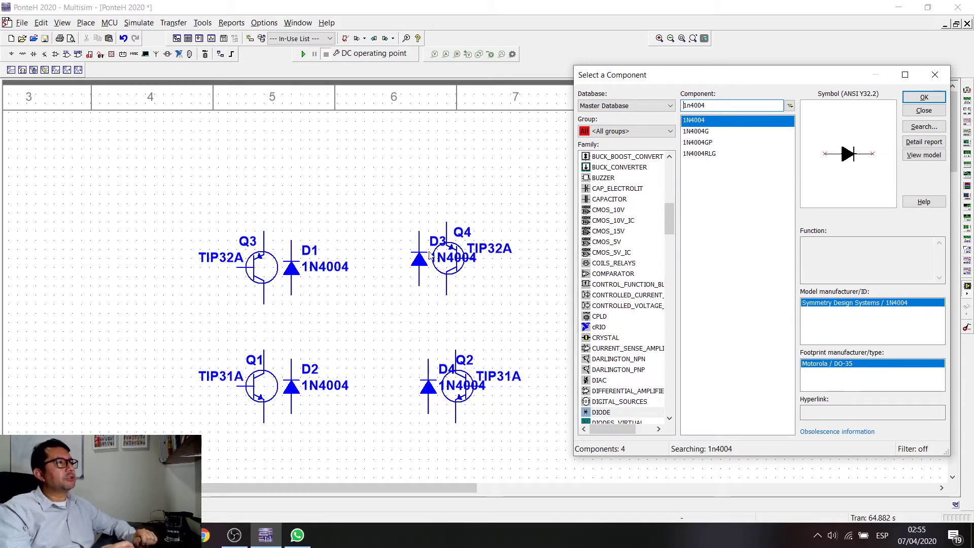
# Move Q4's part label clear of its base lead and D3's part label to the diode's inner side, and lower D3 level with D1.
pyautogui.click(469, 266)
pyautogui.moveTo(470, 261); pyautogui.dragTo(507, 248)
pyautogui.moveTo(446, 262); pyautogui.dragTo(375, 265)
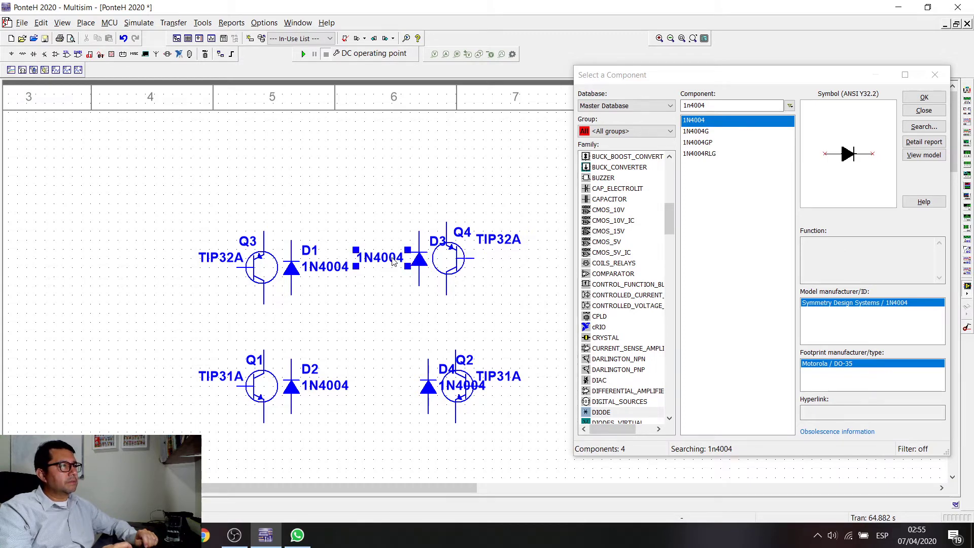
pyautogui.click(394, 269)
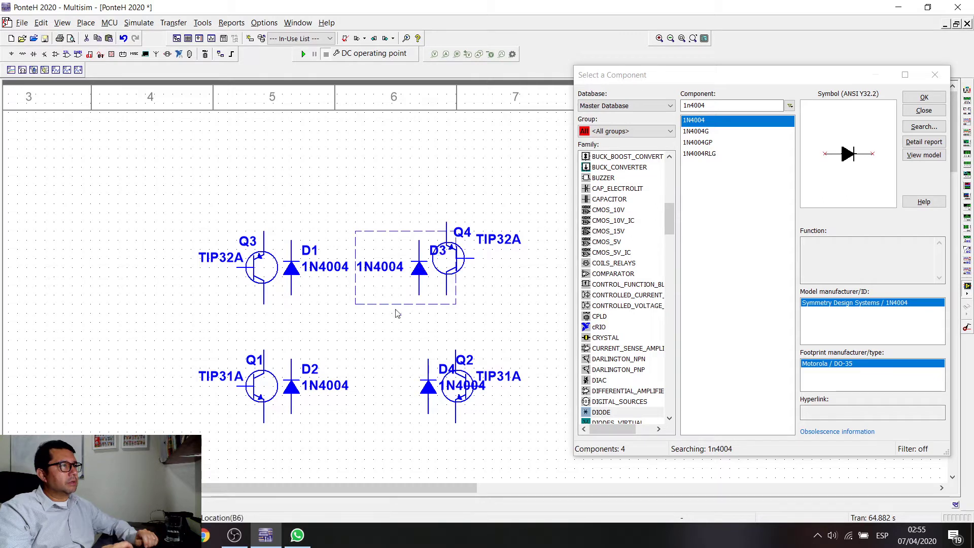
pyautogui.moveTo(476, 396)
pyautogui.mouseDown()
pyautogui.moveTo(411, 386)
pyautogui.moveTo(474, 391)
pyautogui.mouseUp()
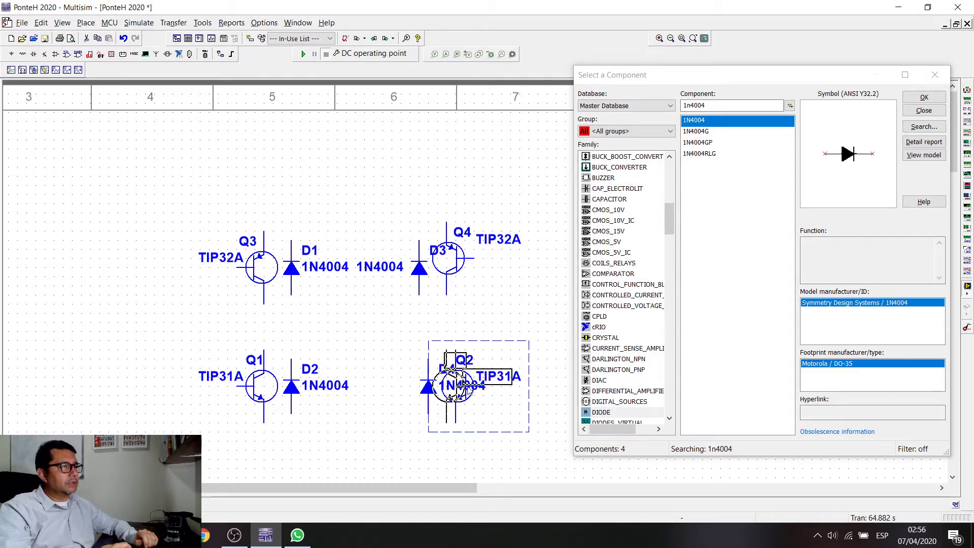
pyautogui.press('Escape')
pyautogui.rightClick(481, 391)
pyautogui.press('Escape')
pyautogui.press('Escape')
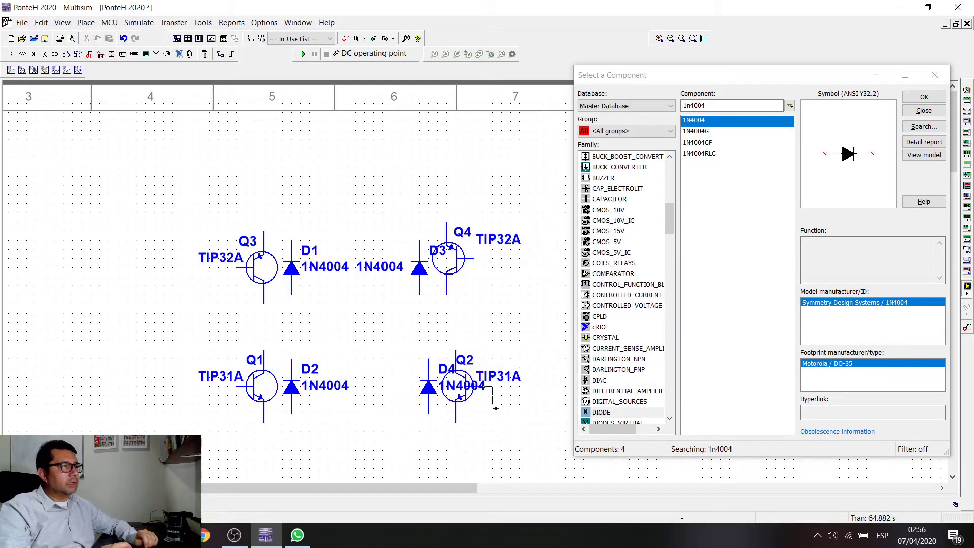
# Move D4's name and part labels to the diode's inner side, clear of Q2.
pyautogui.click(467, 392)
pyautogui.moveTo(467, 391); pyautogui.dragTo(399, 391)
pyautogui.moveTo(466, 363)
pyautogui.mouseDown()
pyautogui.moveTo(413, 368)
pyautogui.moveTo(474, 363)
pyautogui.mouseUp()
pyautogui.hotkey('ctrl', 'z')
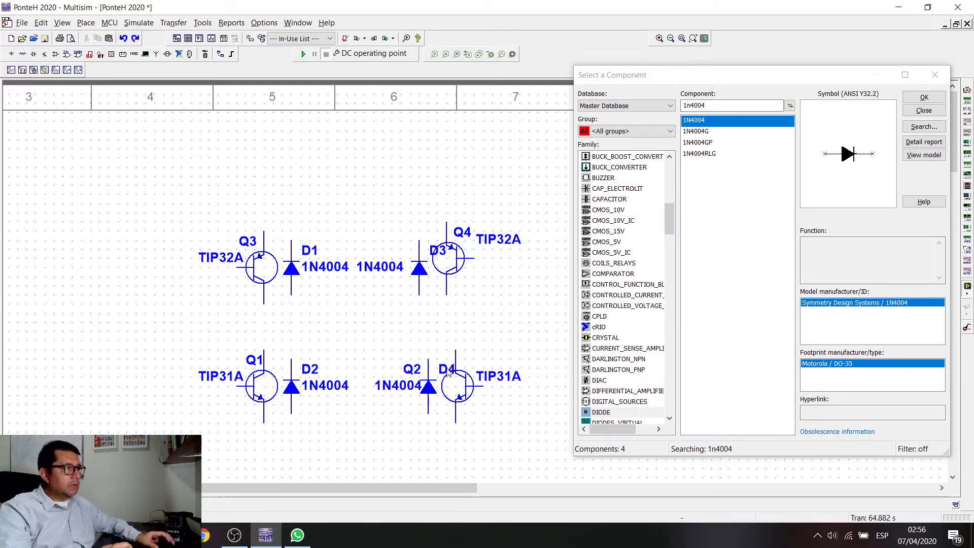
pyautogui.hotkey('ctrl', 'y')
pyautogui.moveTo(448, 373); pyautogui.dragTo(477, 361)
pyautogui.click(469, 363)
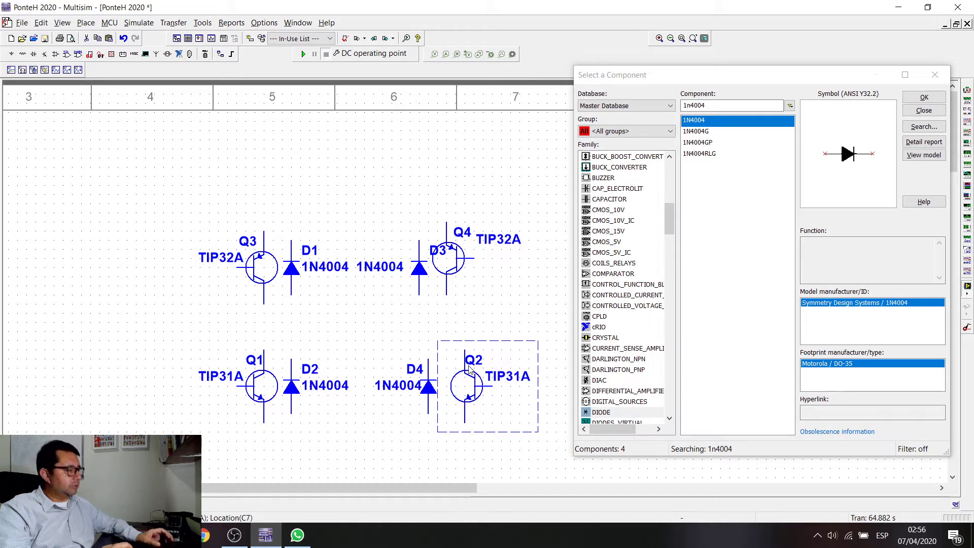
# Undo the last move of Q2 and lower Q4 until it is level with Q3 and D3.
pyautogui.hotkey('ctrl', 'z')
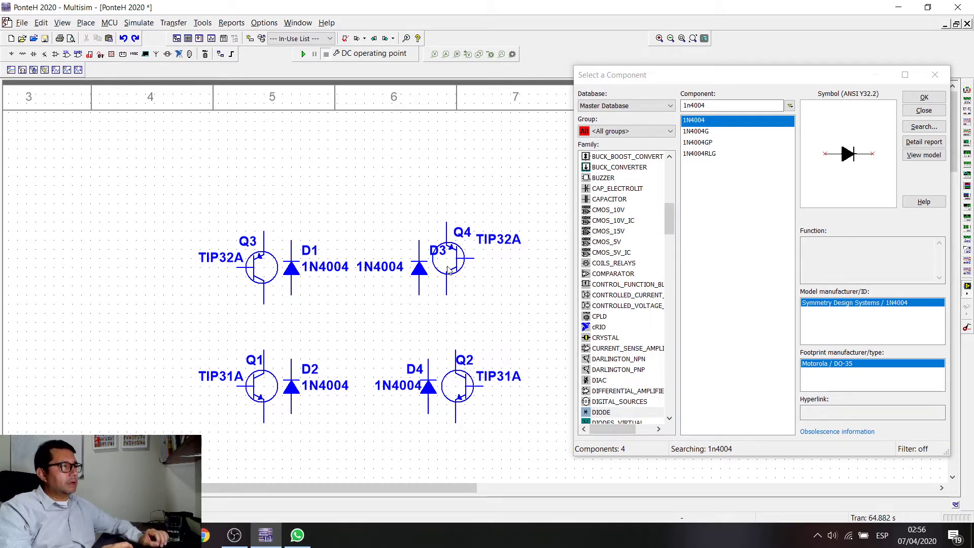
pyautogui.moveTo(448, 269); pyautogui.dragTo(448, 279)
pyautogui.click(390, 282)
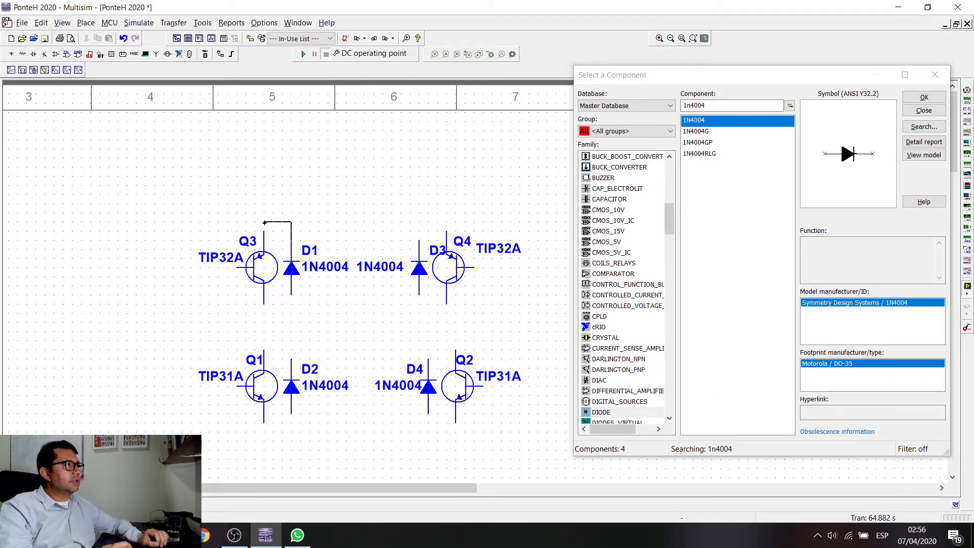
# Wire D1 in parallel with Q3 and D3 in parallel with Q4, joining both ends of each diode to its transistor.
pyautogui.click(264, 231)
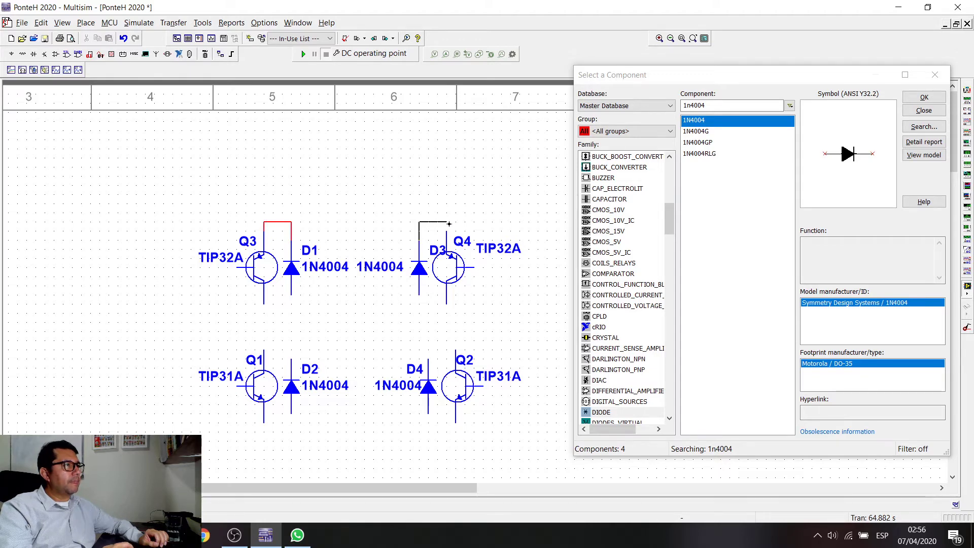
pyautogui.click(290, 295)
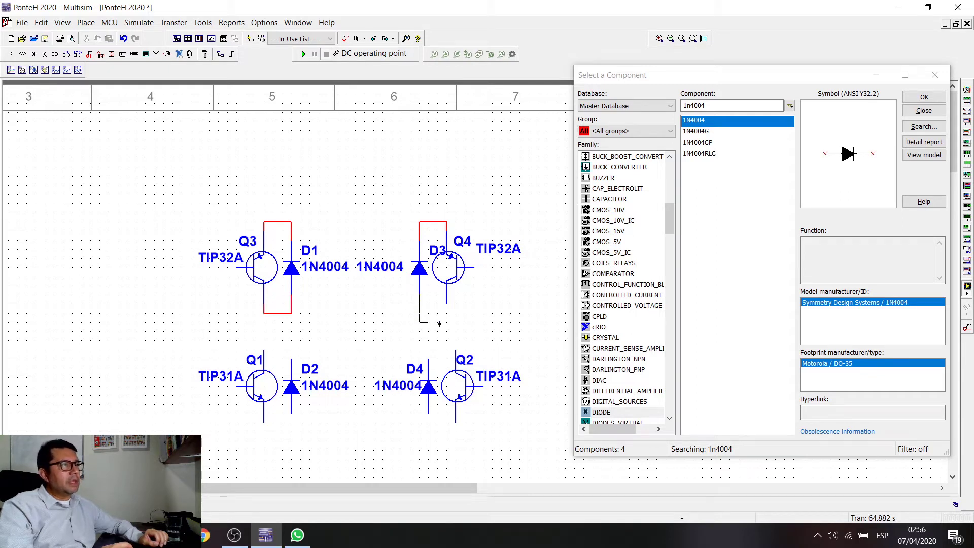
pyautogui.click(444, 307)
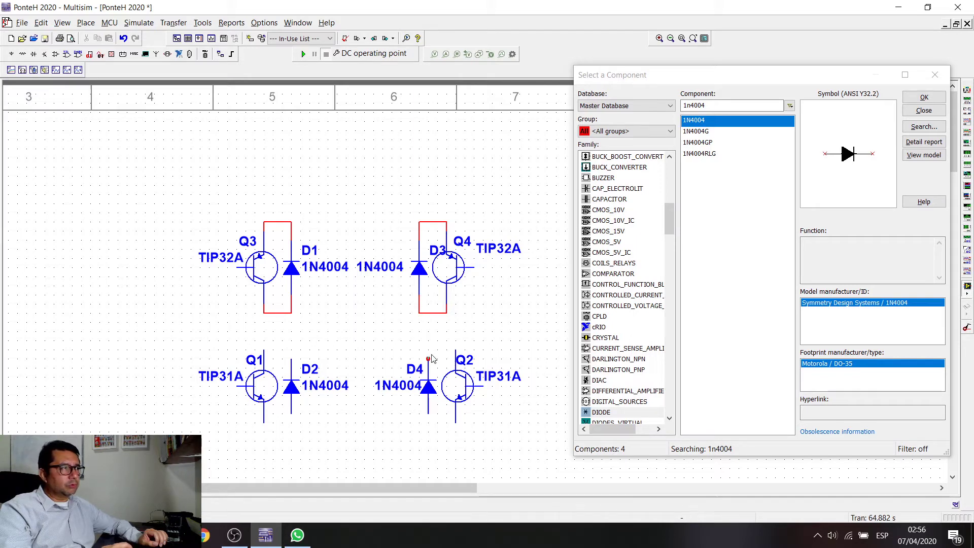
# Wire D4 in parallel with Q2 and D2 in parallel with Q1, joining both ends of each diode to its transistor.
pyautogui.click(430, 413)
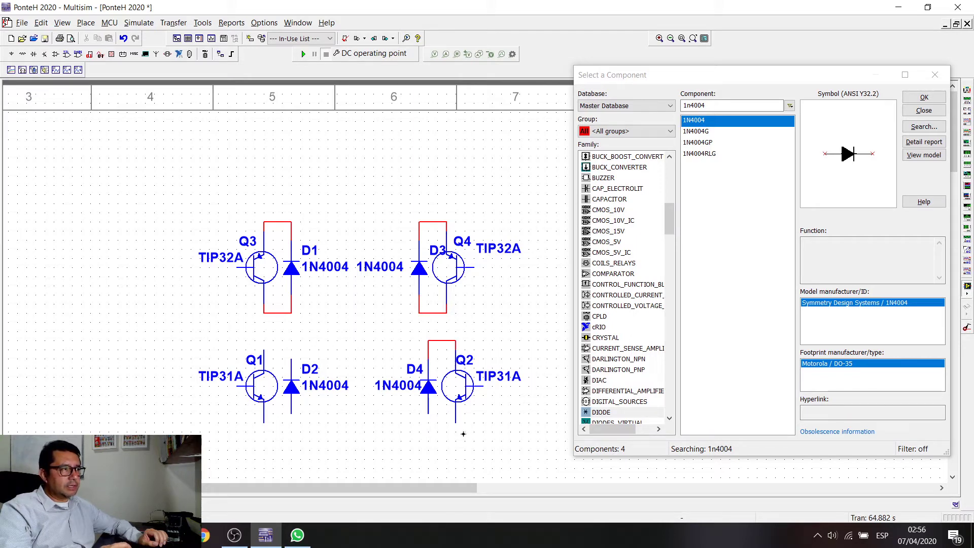
pyautogui.click(292, 412)
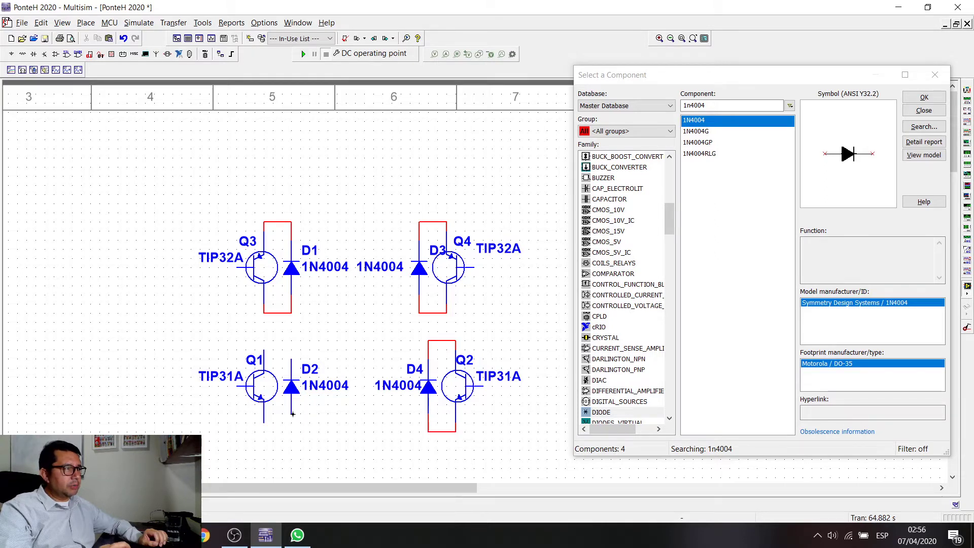
pyautogui.click(264, 431)
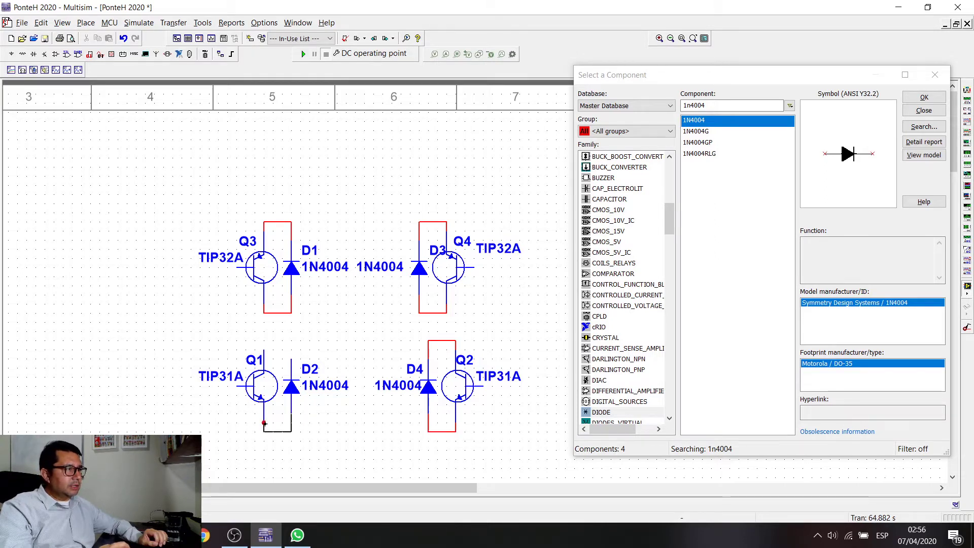
pyautogui.click(292, 360)
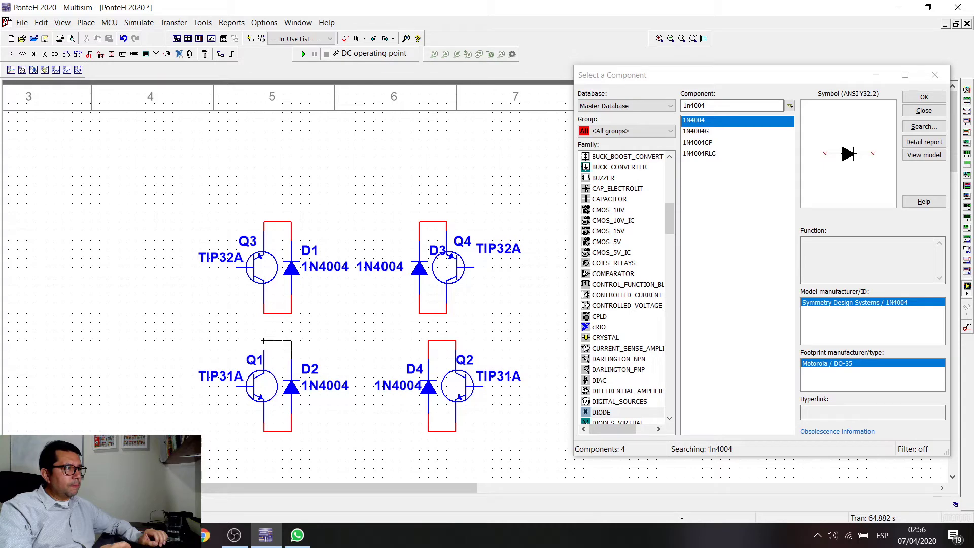
pyautogui.click(263, 347)
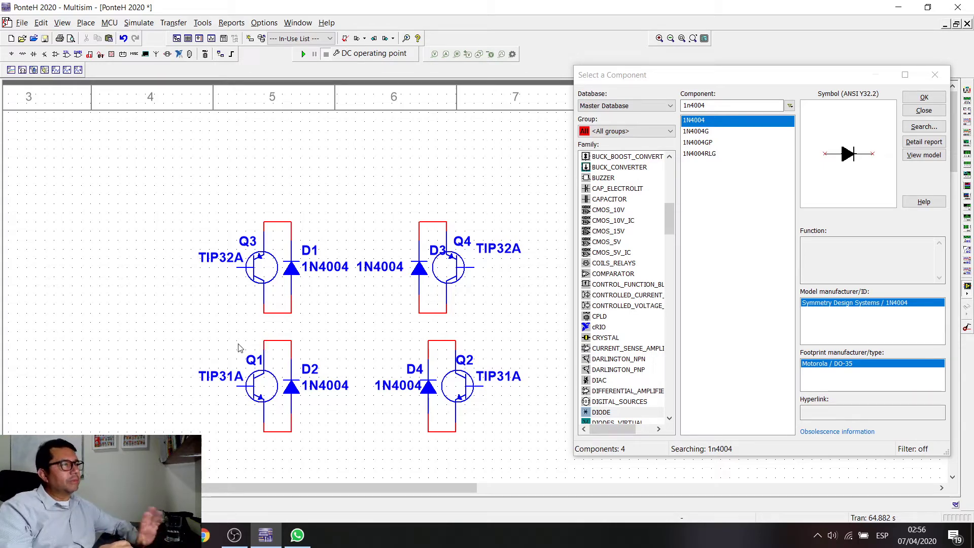
# Shift Q2, D4 and their wires together so they line up vertically with Q4 and D3.
pyautogui.moveTo(182, 334); pyautogui.dragTo(506, 463)
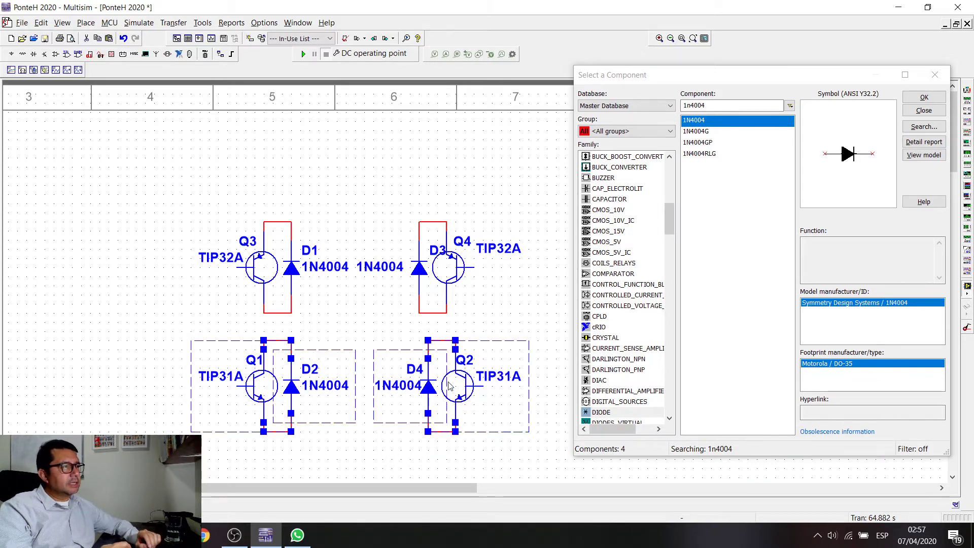
pyautogui.click(491, 458)
pyautogui.moveTo(413, 337); pyautogui.dragTo(532, 436)
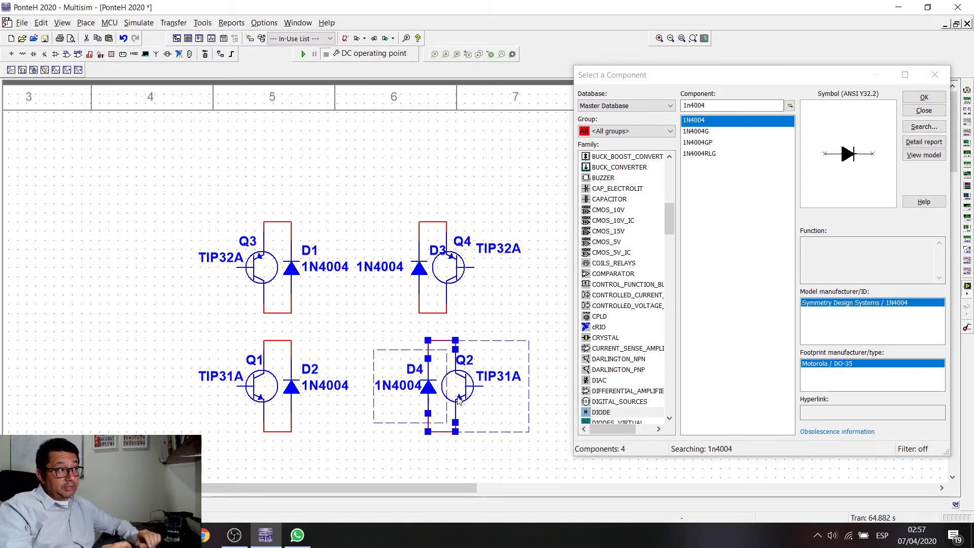
pyautogui.moveTo(447, 396); pyautogui.dragTo(448, 396)
pyautogui.click(514, 325)
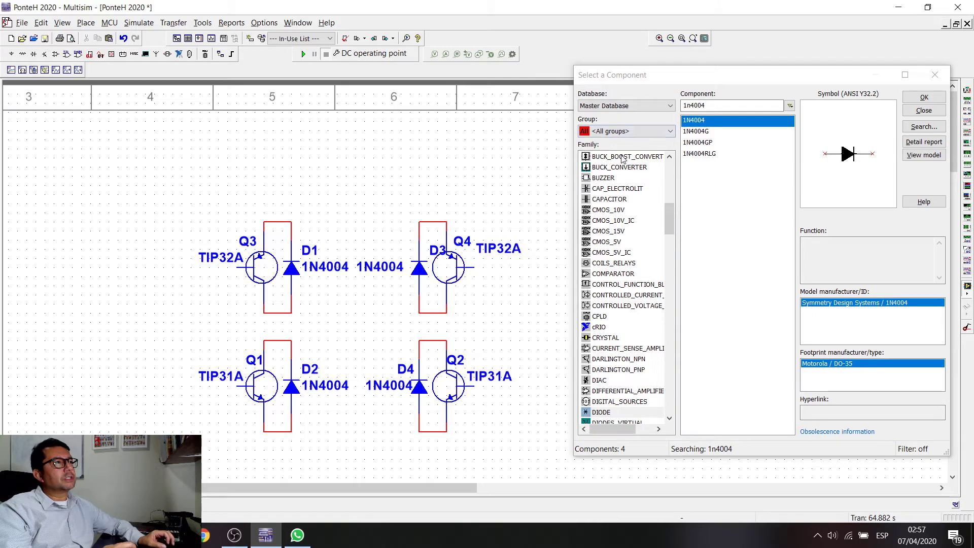
# Place a VDD power source from the Sources group on the upper wire joining Q3 and D1.
pyautogui.moveTo(668, 218); pyautogui.dragTo(666, 163)
pyautogui.click(620, 131)
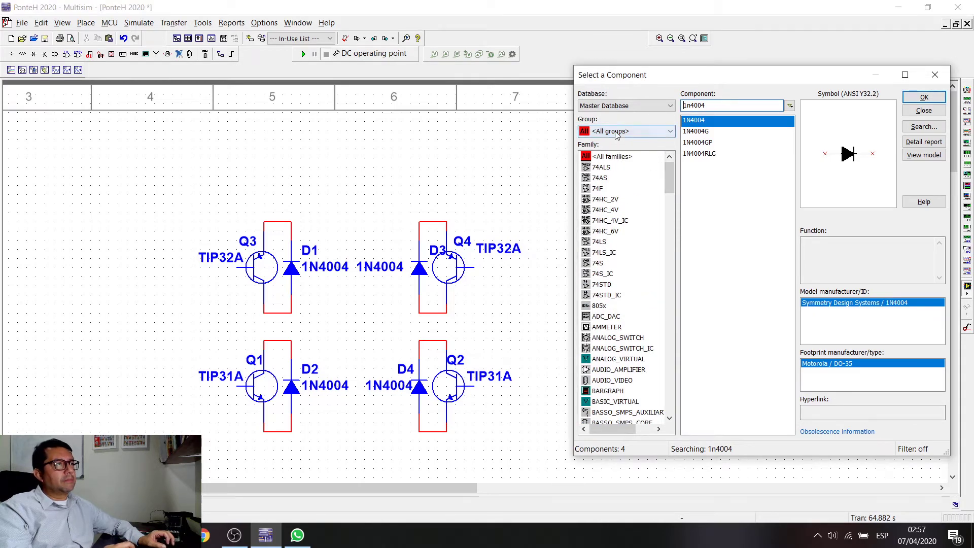
pyautogui.click(609, 152)
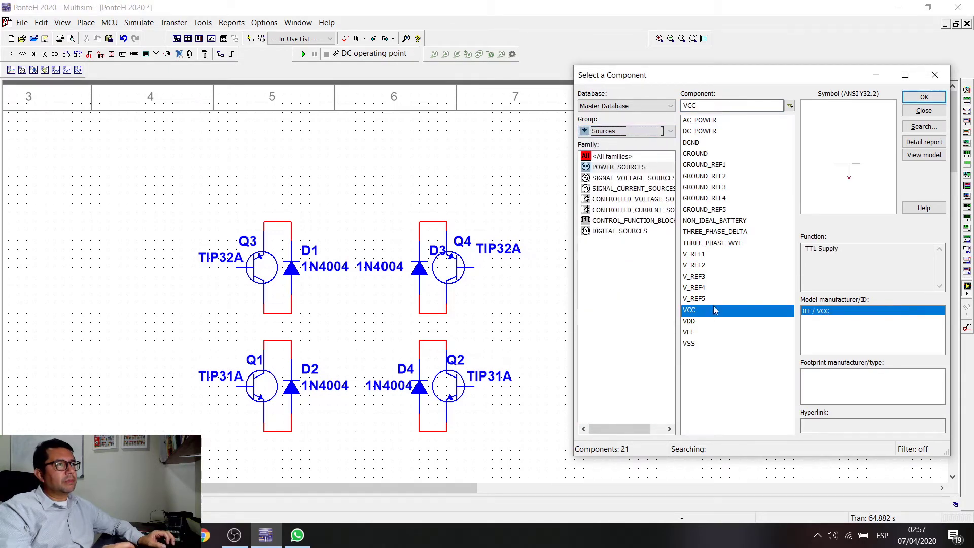
pyautogui.click(694, 321)
pyautogui.doubleClick(694, 321)
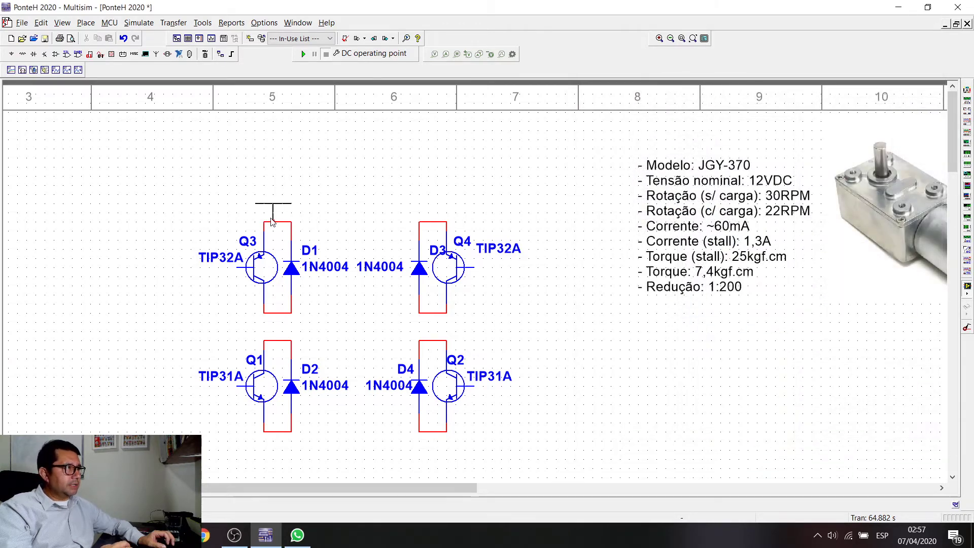
pyautogui.click(277, 221)
# Set the VDD source's voltage to 12 V and move its voltage label closer to the symbol.
pyautogui.doubleClick(314, 209)
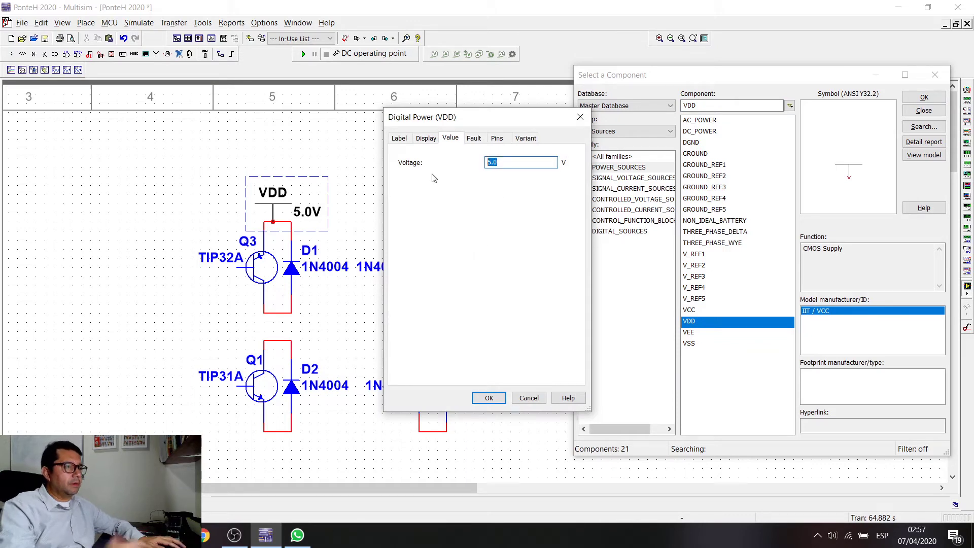
pyautogui.press('Return')
pyautogui.click(282, 217)
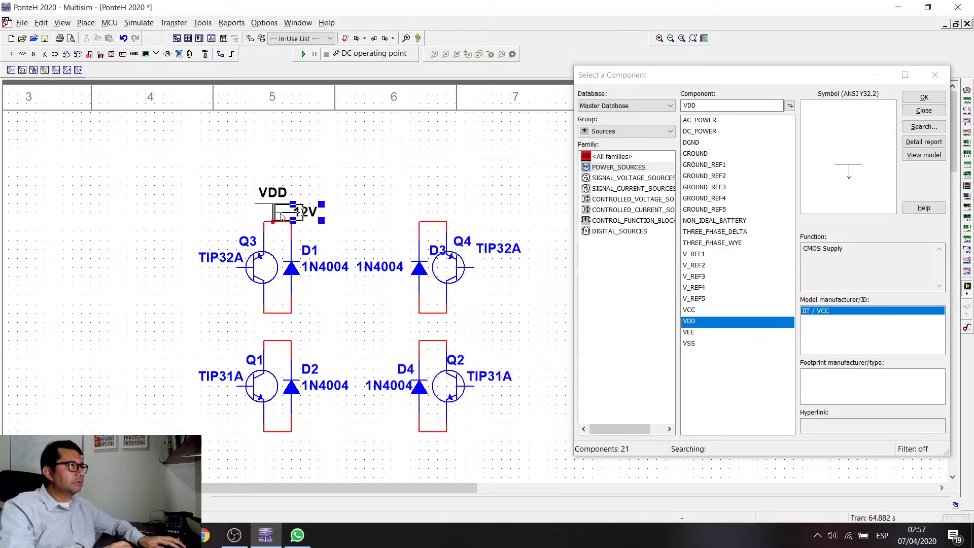
pyautogui.moveTo(298, 212); pyautogui.dragTo(278, 212)
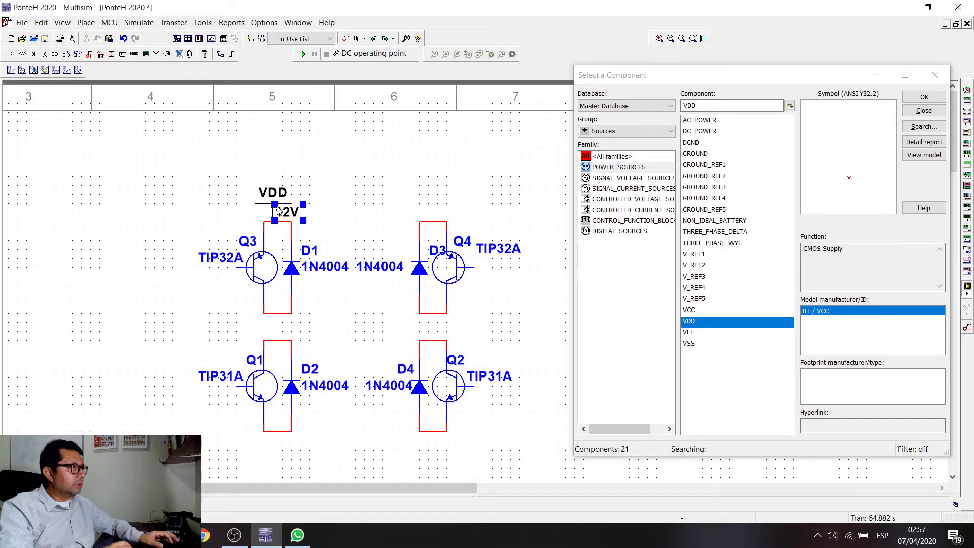
# Place a second VDD source on the upper wire joining Q4 and D3, and position its voltage label close to the symbol.
pyautogui.click(431, 222)
pyautogui.click(429, 216)
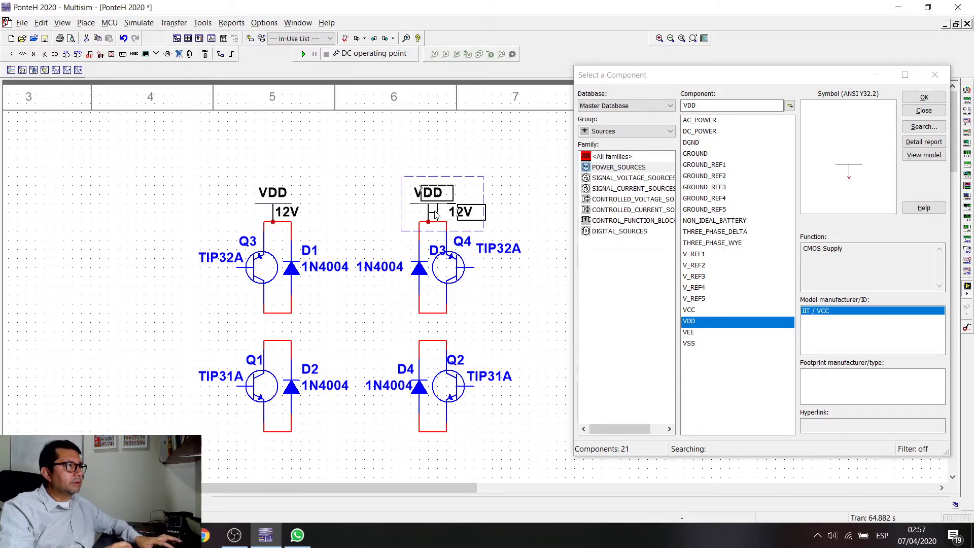
pyautogui.moveTo(449, 211); pyautogui.dragTo(461, 218)
pyautogui.click(378, 256)
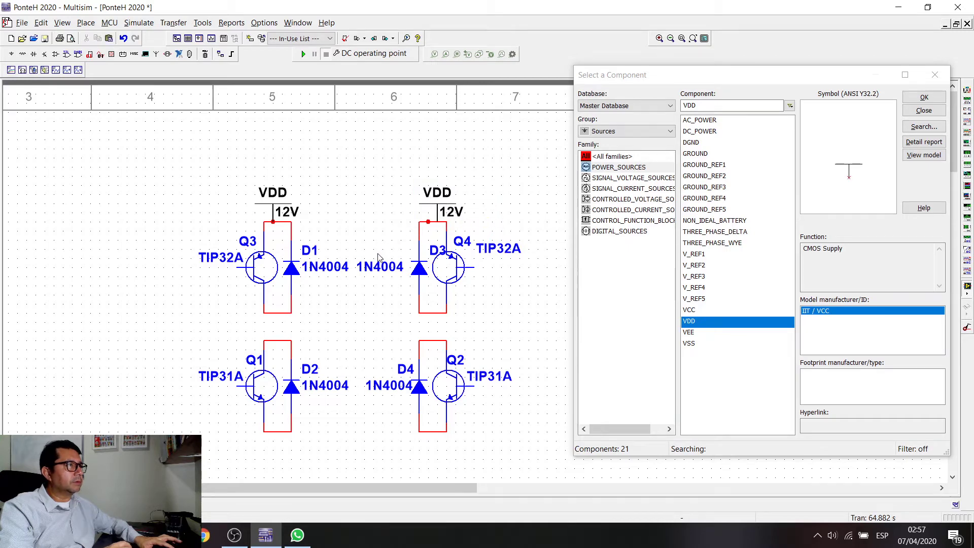
# Place one GROUND on the lower wire joining Q1 and D2 and another on the lower wire joining Q2 and D4.
pyautogui.doubleClick(695, 154)
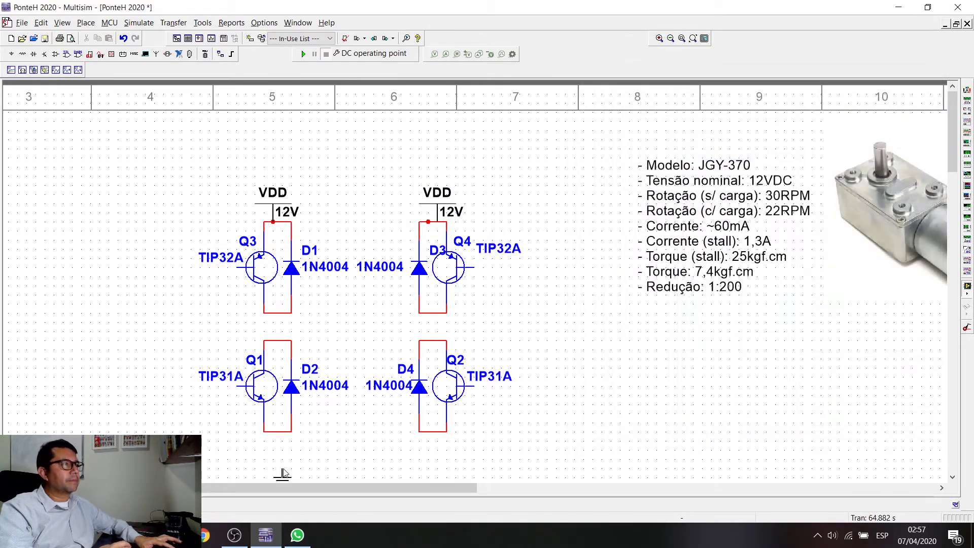
pyautogui.click(275, 437)
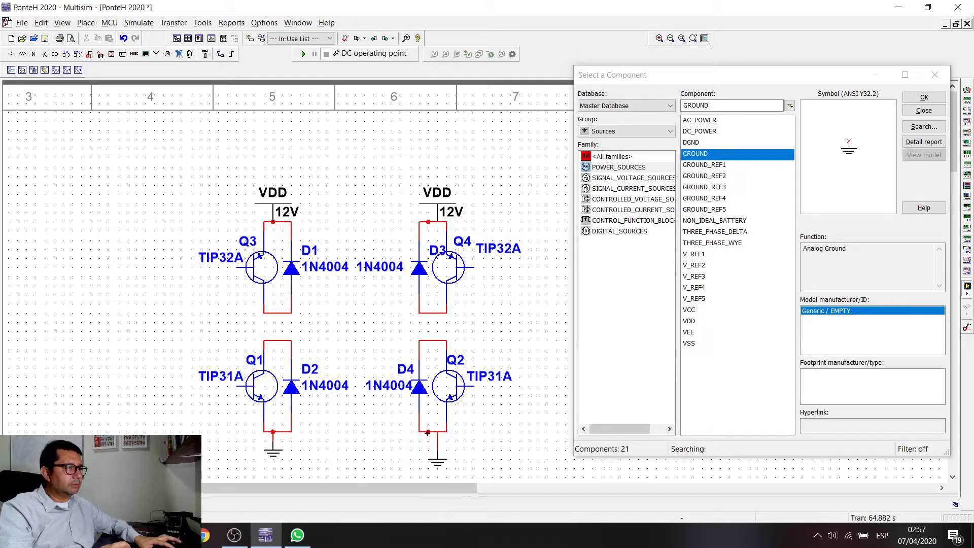
pyautogui.click(431, 435)
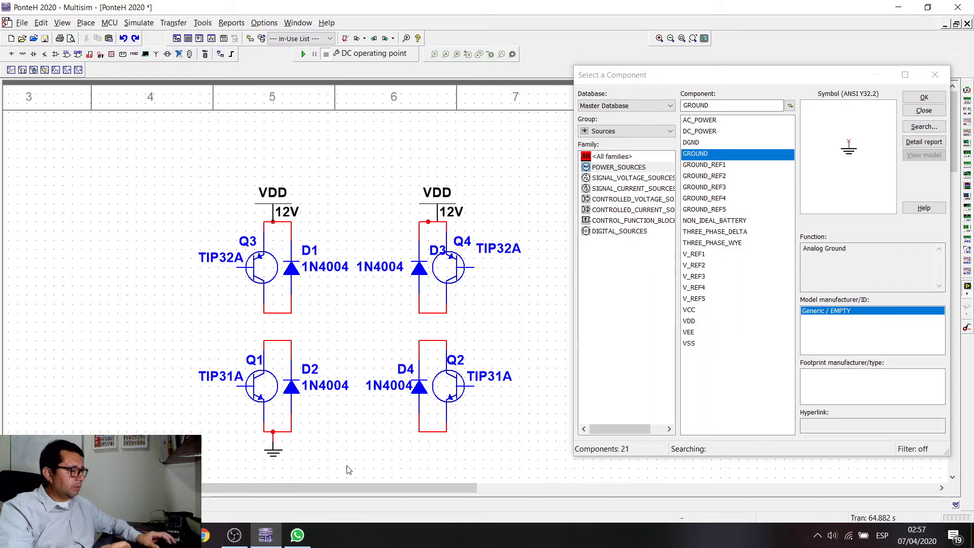
pyautogui.click(437, 448)
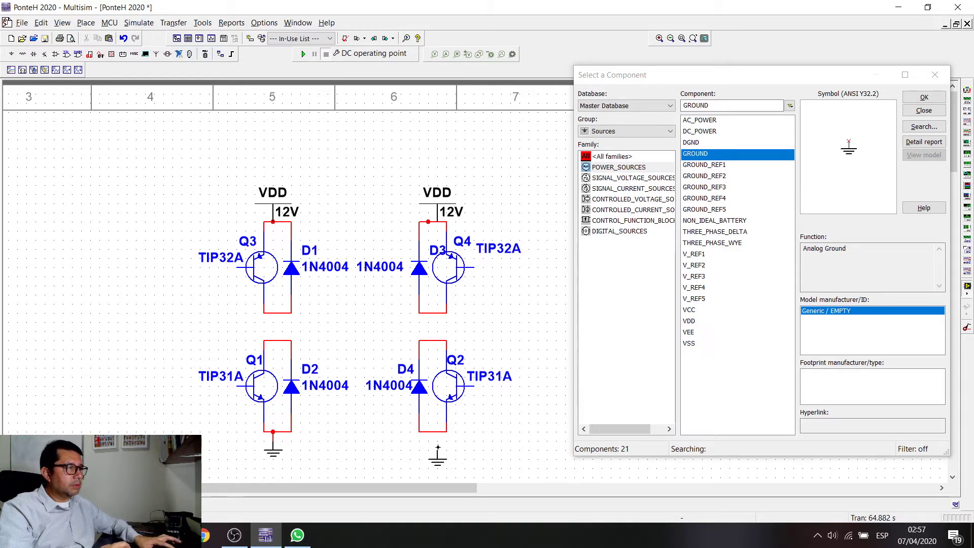
pyautogui.click(438, 464)
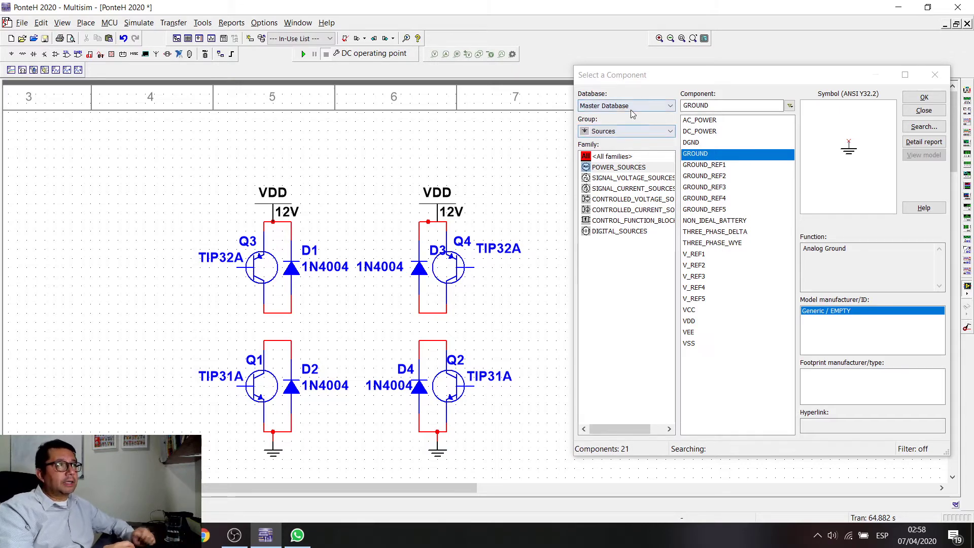
# Place a 1 mH inductor from the Basic group's INDUCTOR family in the middle, between the left and right transistor pairs.
pyautogui.click(629, 130)
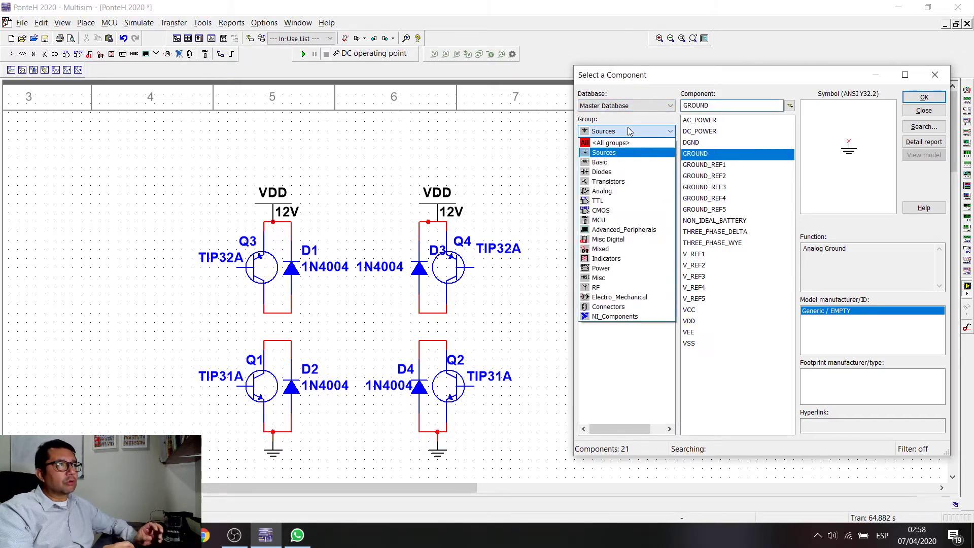
pyautogui.click(616, 143)
pyautogui.click(619, 131)
pyautogui.click(600, 162)
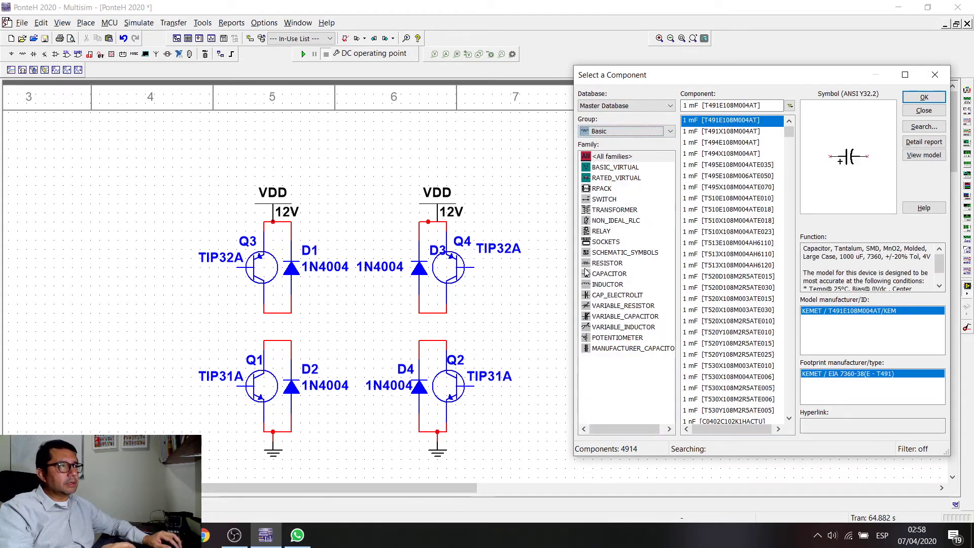
pyautogui.click(619, 285)
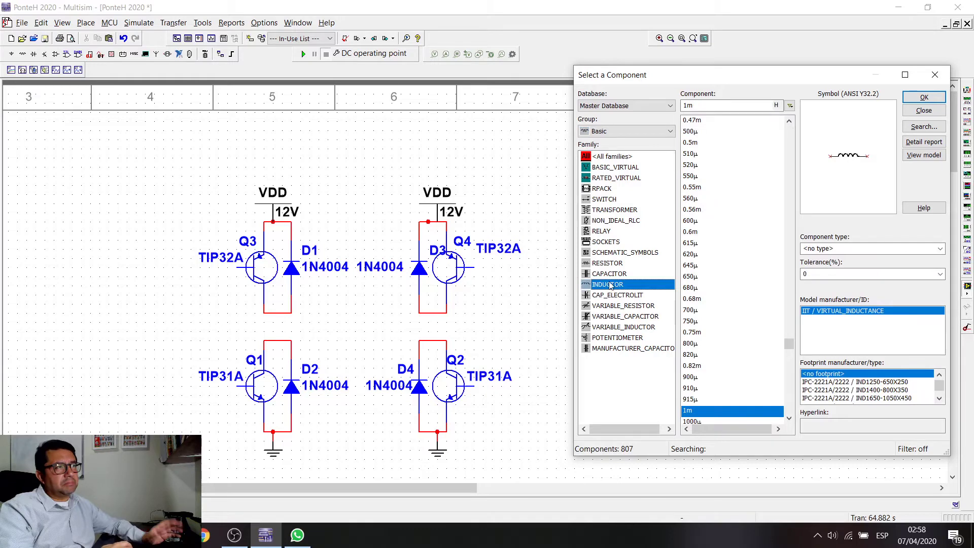
pyautogui.doubleClick(703, 411)
pyautogui.click(326, 340)
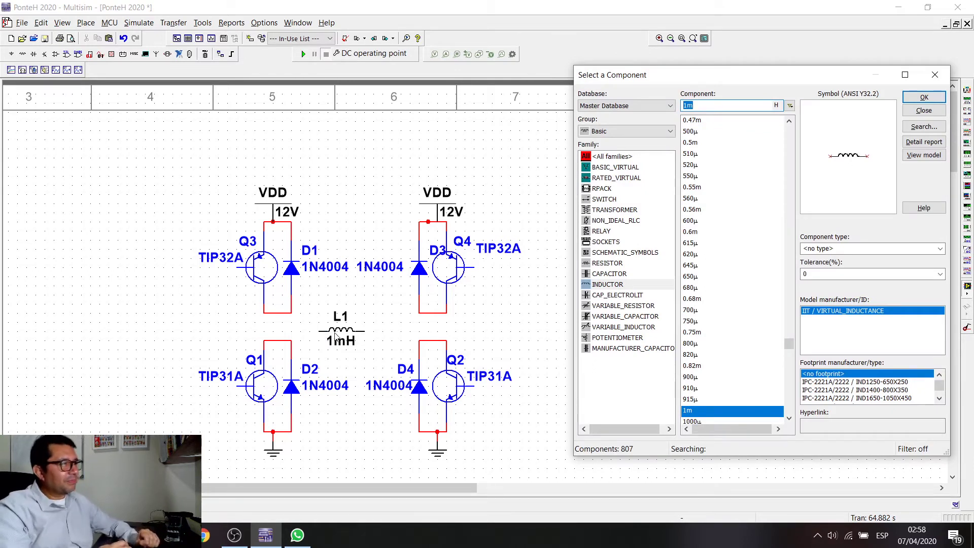
pyautogui.click(335, 337)
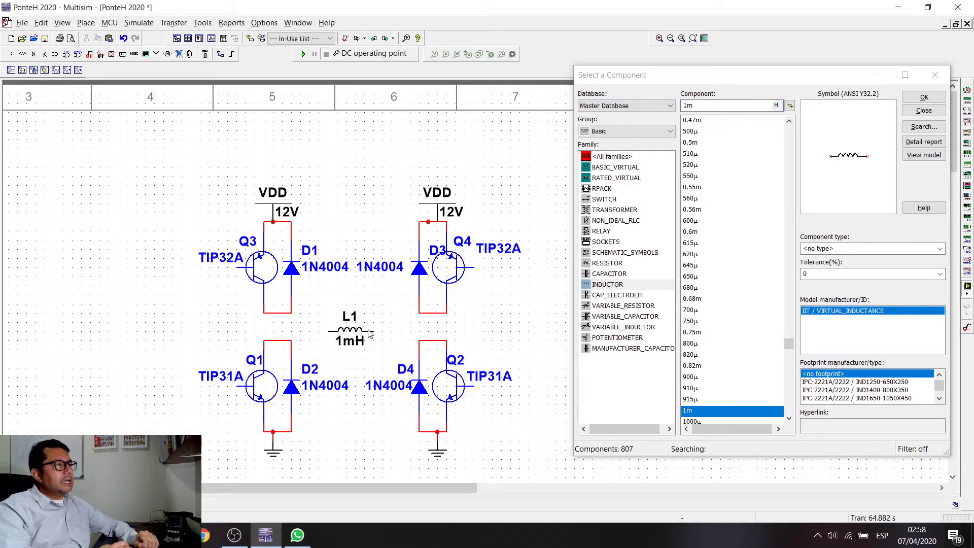
# Wire L1's right end to the upper wire joining D4 and Q2.
pyautogui.click(439, 338)
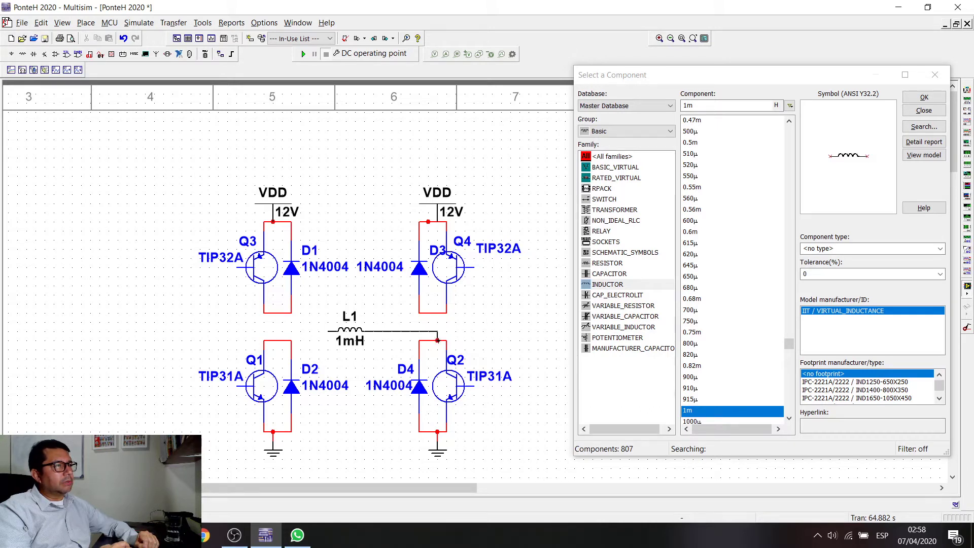
pyautogui.click(427, 330)
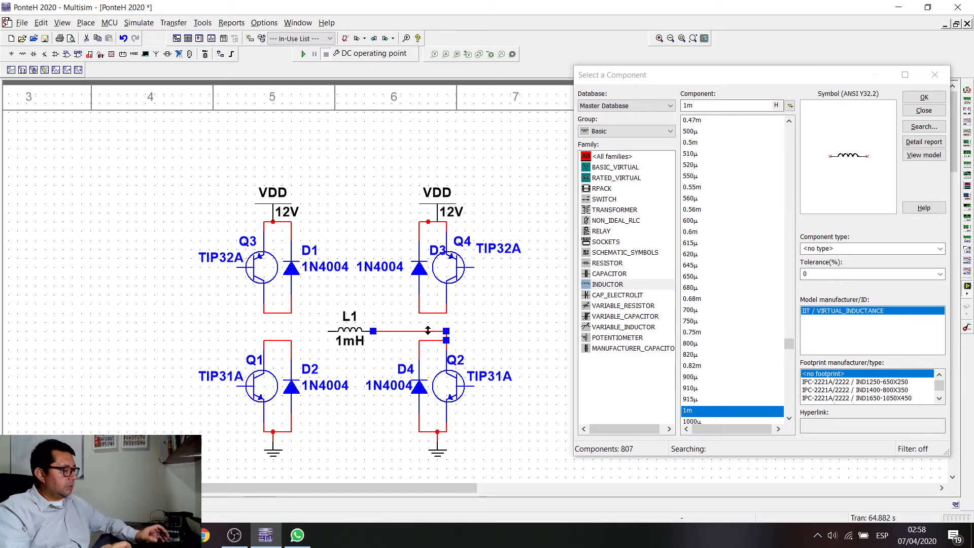
pyautogui.click(332, 345)
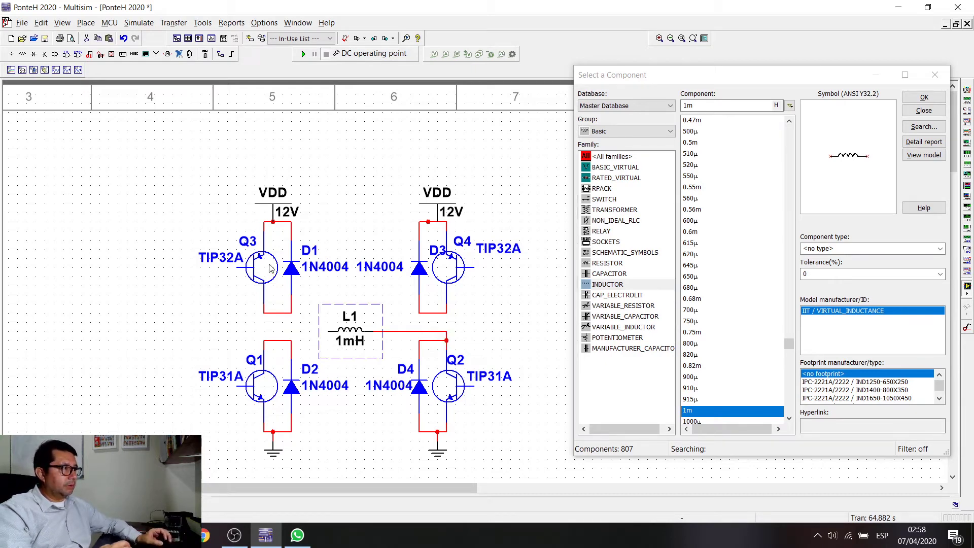
# Try moving Q3, D1 and their VDD source down onto the Q1–D2 pair, and undo the move.
pyautogui.moveTo(203, 169); pyautogui.dragTo(304, 314)
pyautogui.moveTo(261, 257); pyautogui.dragTo(261, 293)
pyautogui.click(367, 339)
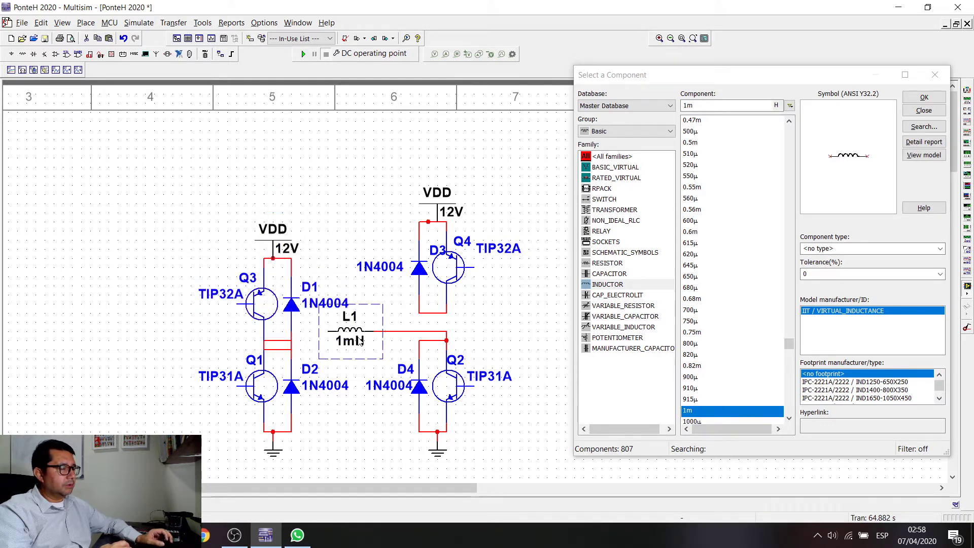
pyautogui.hotkey('ctrl', 'z')
# Move Q3, D1 and their VDD source up slightly and wire their lower link to the upper link of Q1 and D2.
pyautogui.moveTo(235, 193); pyautogui.dragTo(308, 321)
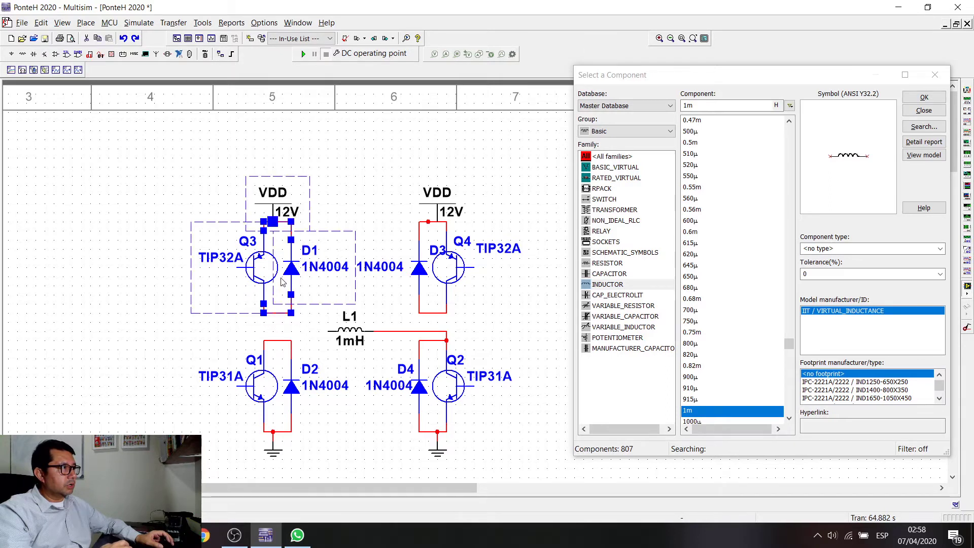
pyautogui.moveTo(283, 283); pyautogui.dragTo(283, 264)
pyautogui.click(273, 333)
pyautogui.click(273, 321)
pyautogui.click(273, 295)
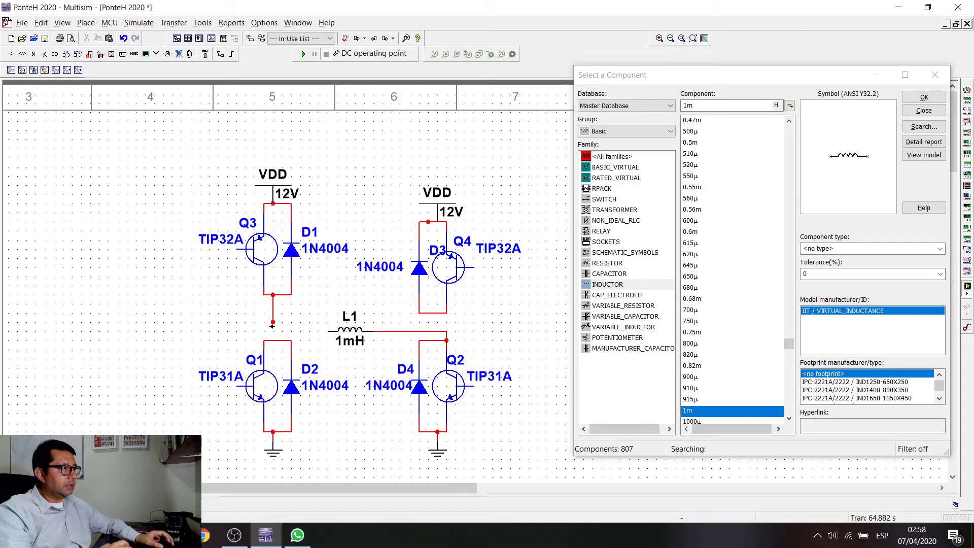
pyautogui.moveTo(273, 323); pyautogui.dragTo(273, 340)
# Move the Q3–D1 group with its VDD down close to Q1 and D2, connecting L1's left end to the joining wire.
pyautogui.moveTo(210, 152); pyautogui.dragTo(338, 320)
pyautogui.moveTo(279, 243); pyautogui.dragTo(279, 288)
pyautogui.click(197, 348)
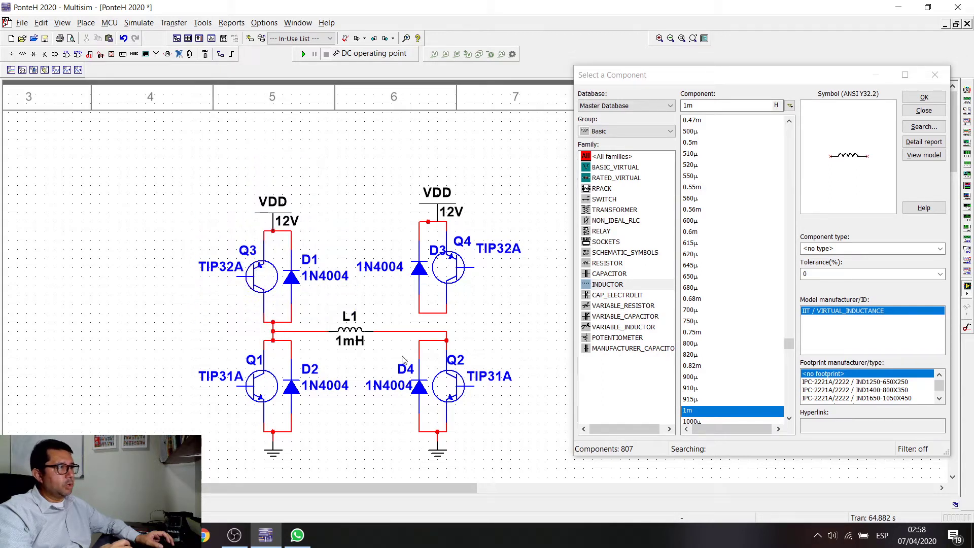
# Delete the wire at L1's right end and move Q4, D3 and their VDD source up slightly.
pyautogui.click(416, 335)
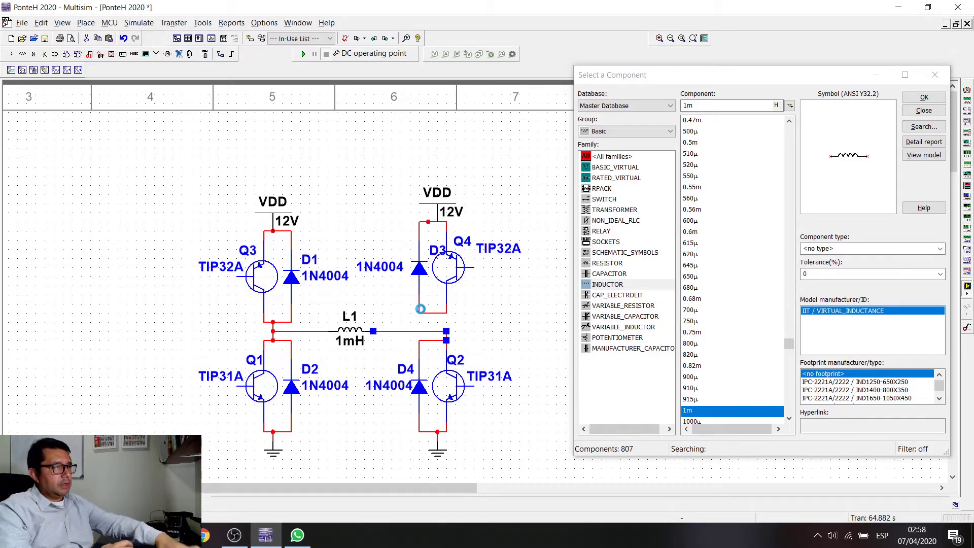
pyautogui.press('Delete')
pyautogui.moveTo(486, 323); pyautogui.dragTo(455, 253)
# Wire the lower link of D3 and Q4 to the upper link of D4 and Q2, and move the upper group back down.
pyautogui.click(474, 323)
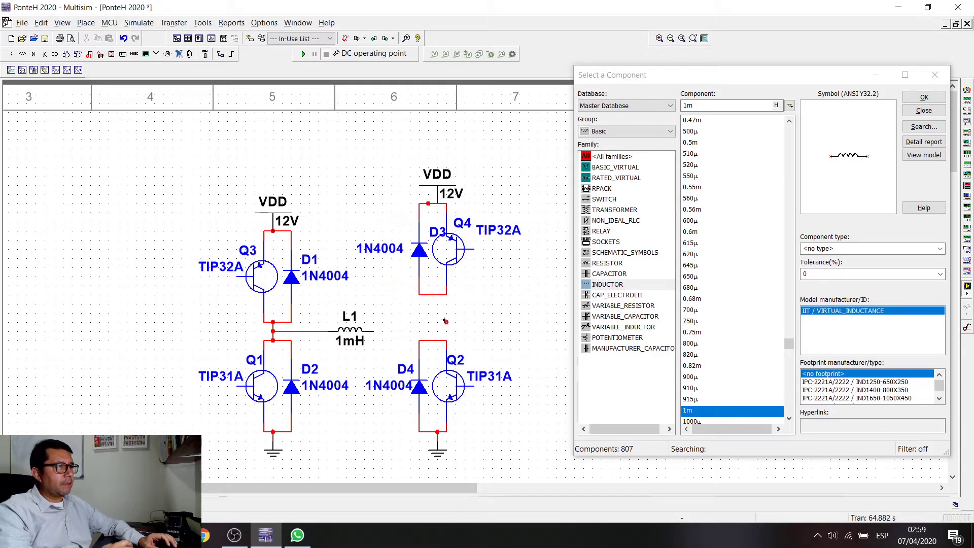
pyautogui.click(437, 322)
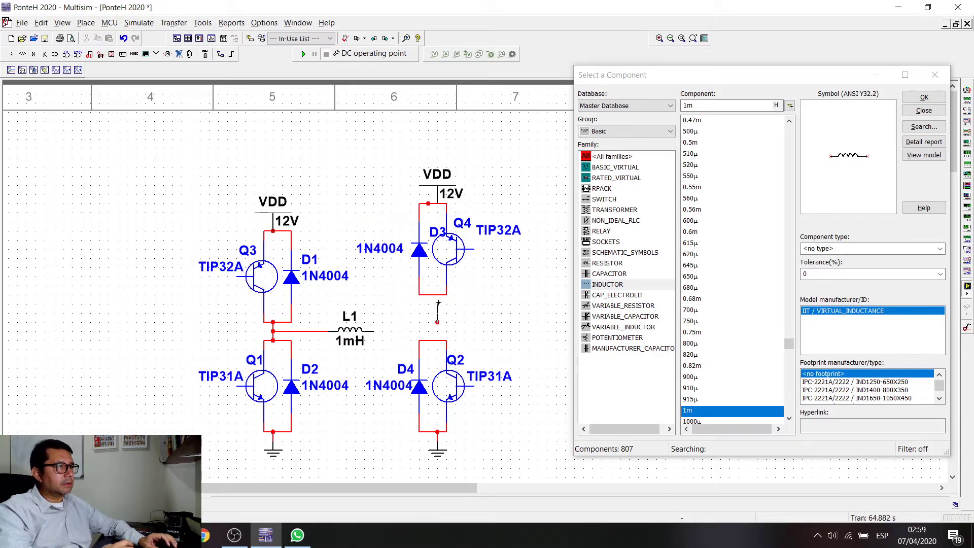
pyautogui.moveTo(396, 151); pyautogui.dragTo(516, 296)
pyautogui.moveTo(459, 249)
pyautogui.mouseDown()
pyautogui.moveTo(459, 287)
pyautogui.moveTo(449, 238)
pyautogui.mouseUp()
# Wire L1's right end to the vertical wire between the Q4–D3 and Q2–D4 pairs.
pyautogui.click(397, 333)
pyautogui.click(374, 331)
pyautogui.click(438, 331)
# Try moving Q4, D3 and their VDD source down closer to the Q2–D4 pair, and undo the move.
pyautogui.moveTo(502, 202); pyautogui.dragTo(421, 306)
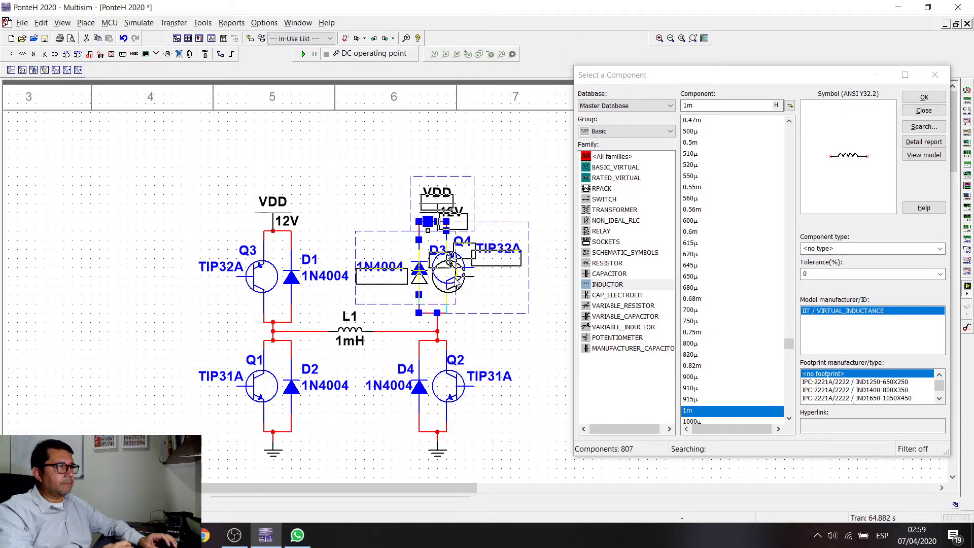
pyautogui.moveTo(455, 287); pyautogui.dragTo(456, 307)
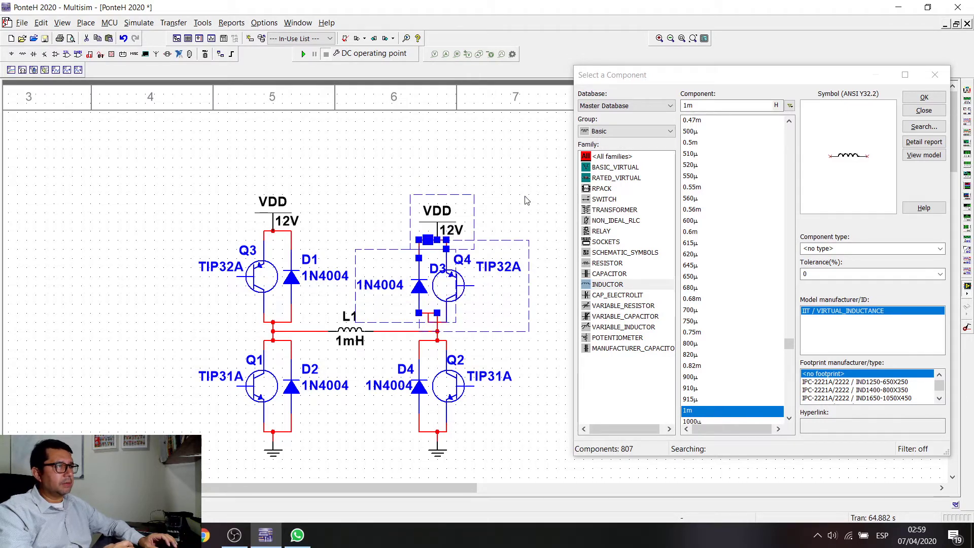
pyautogui.click(523, 253)
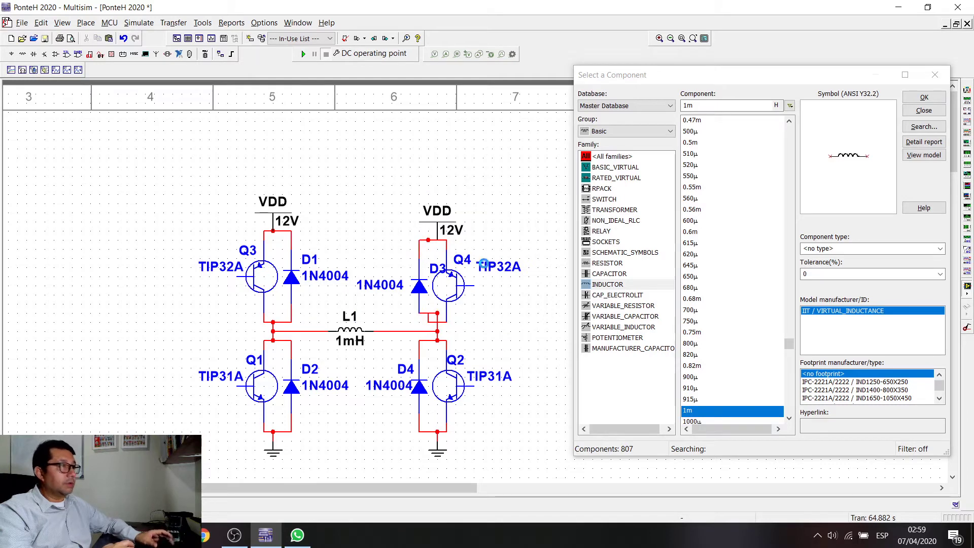
pyautogui.hotkey('ctrl', 'z')
# Move Q4, D3 and their VDD source down slightly so they line up with the Q3–D1 group.
pyautogui.moveTo(395, 314)
pyautogui.mouseDown()
pyautogui.moveTo(367, 326)
pyautogui.moveTo(375, 326)
pyautogui.mouseUp()
pyautogui.moveTo(443, 272); pyautogui.dragTo(444, 282)
pyautogui.click(502, 205)
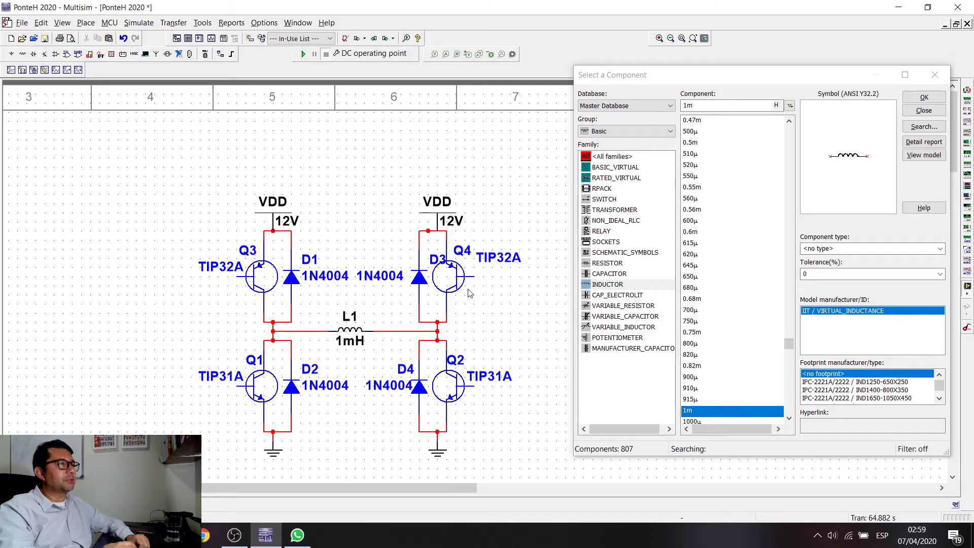
# Set the component group to all groups and select the BJT_NPN family.
pyautogui.scroll(-1, 467, 296)
pyautogui.moveTo(398, 487); pyautogui.dragTo(421, 487)
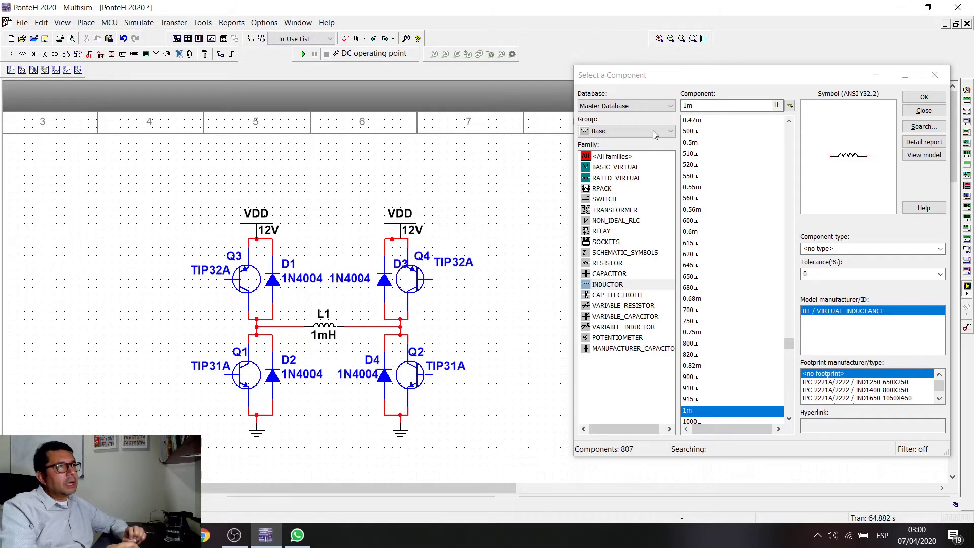
pyautogui.click(613, 111)
pyautogui.click(613, 110)
pyautogui.click(613, 134)
pyautogui.click(613, 132)
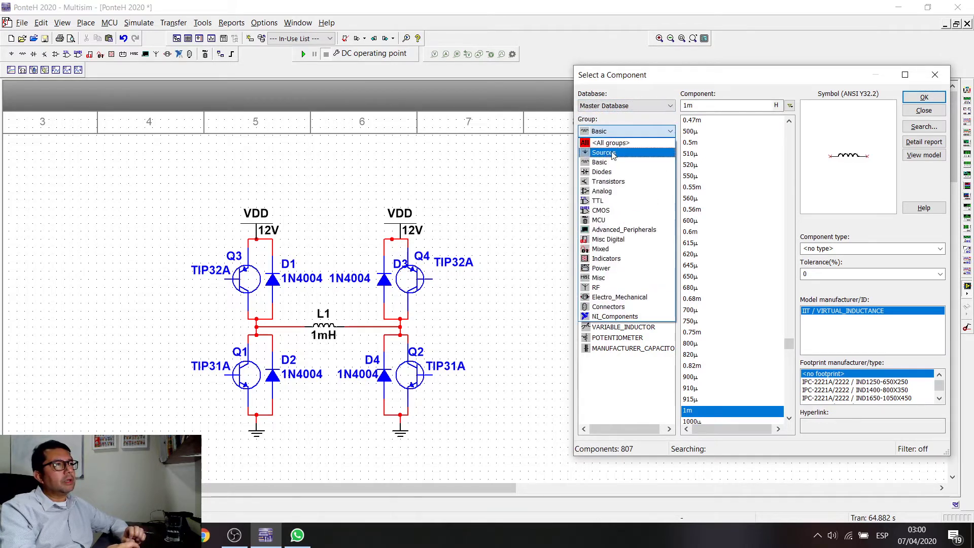
pyautogui.click(611, 143)
pyautogui.write('1n4004')
pyautogui.scroll(3, 616, 330)
pyautogui.scroll(7, 618, 325)
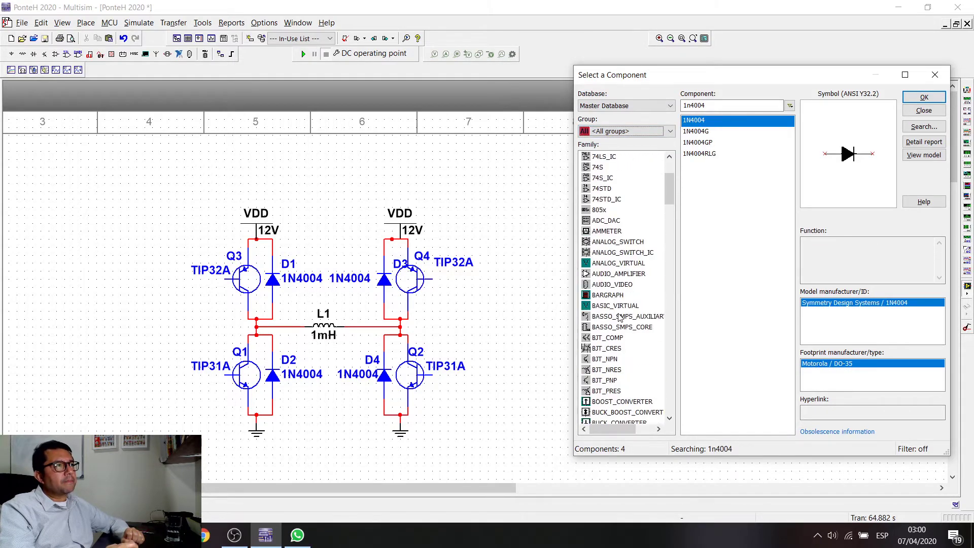
pyautogui.press('Down')
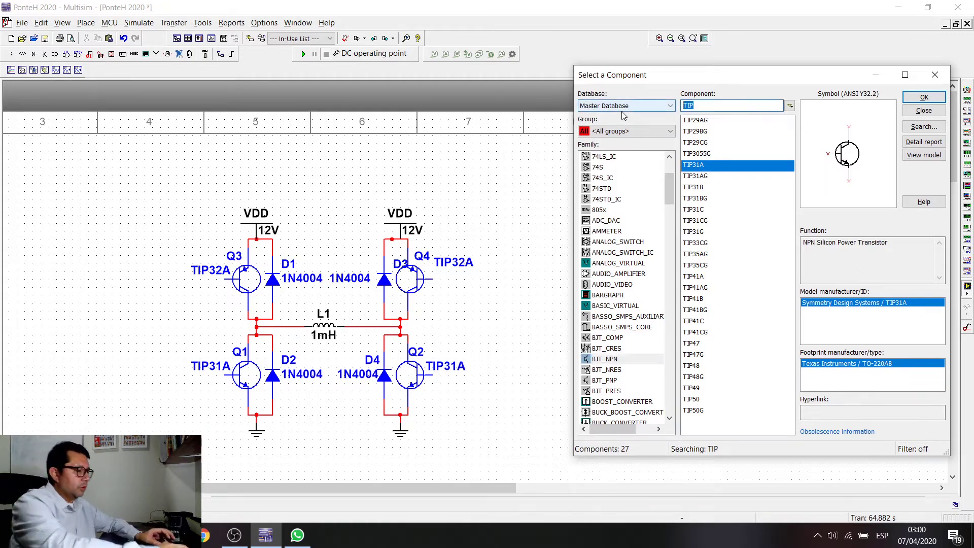
# Search for 2N222 and place a 2N2222A transistor to the left of the bridge.
pyautogui.write('2N222')
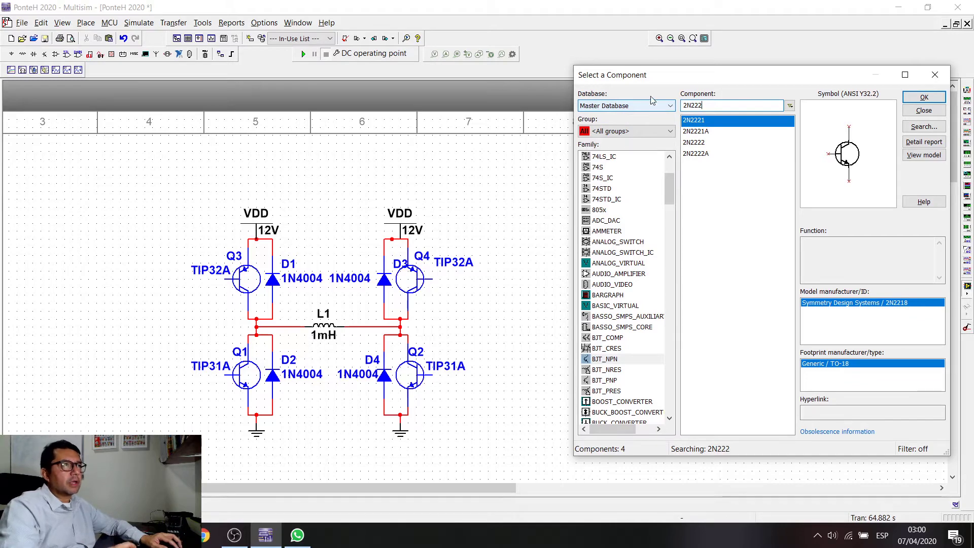
pyautogui.doubleClick(695, 153)
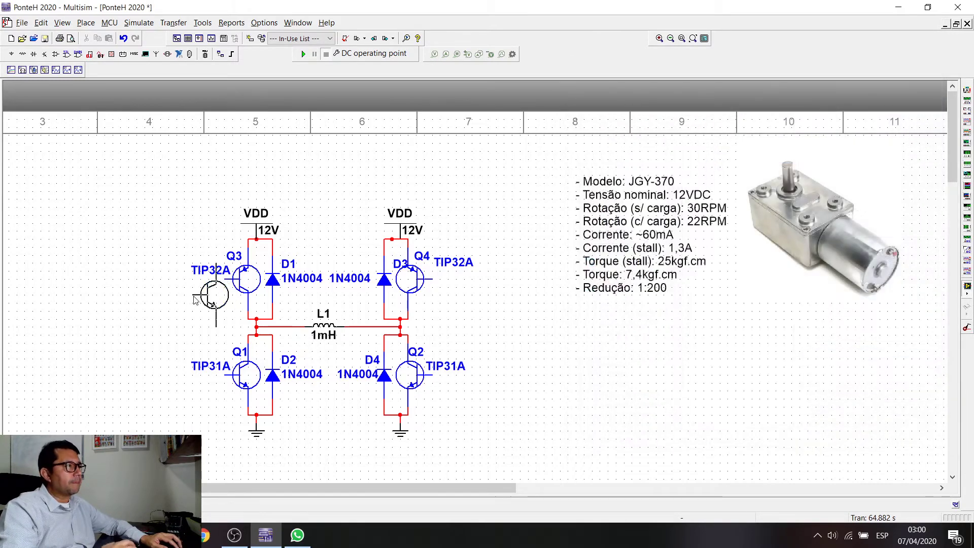
pyautogui.click(116, 340)
pyautogui.click(140, 349)
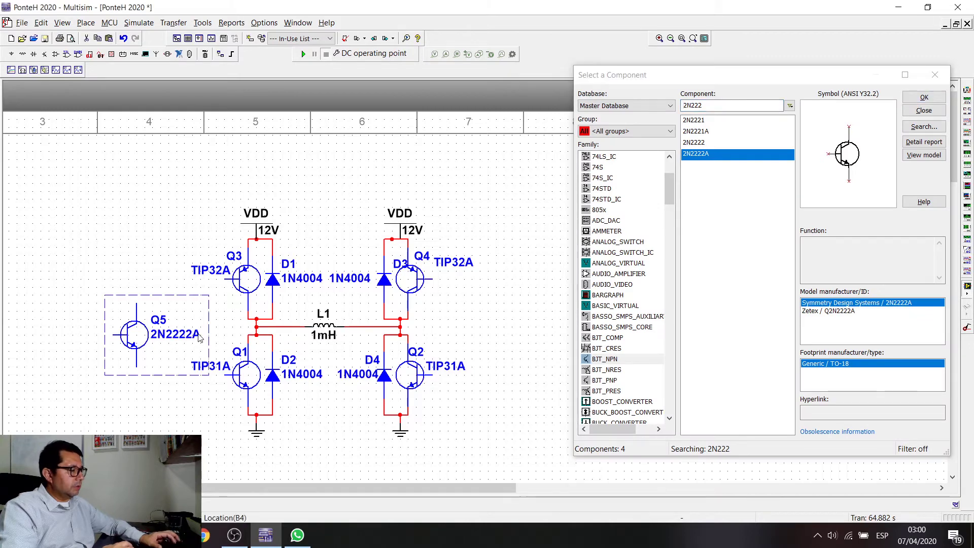
# Paste a copy of the 2N2222A transistor to the right of the bridge and flip it horizontally.
pyautogui.hotkey('ctrl', 'c')
pyautogui.hotkey('ctrl', 'v')
pyautogui.click(497, 326)
pyautogui.rightClick(510, 332)
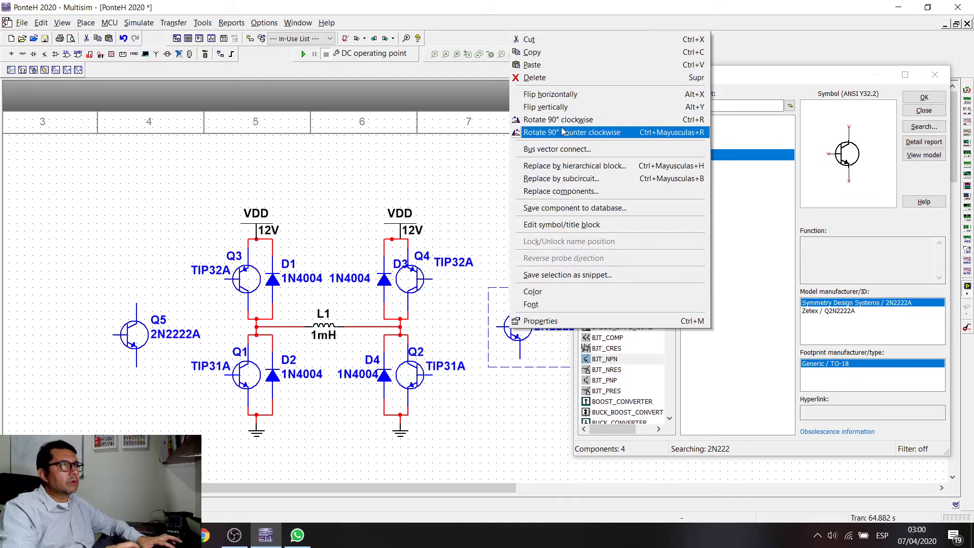
pyautogui.click(572, 97)
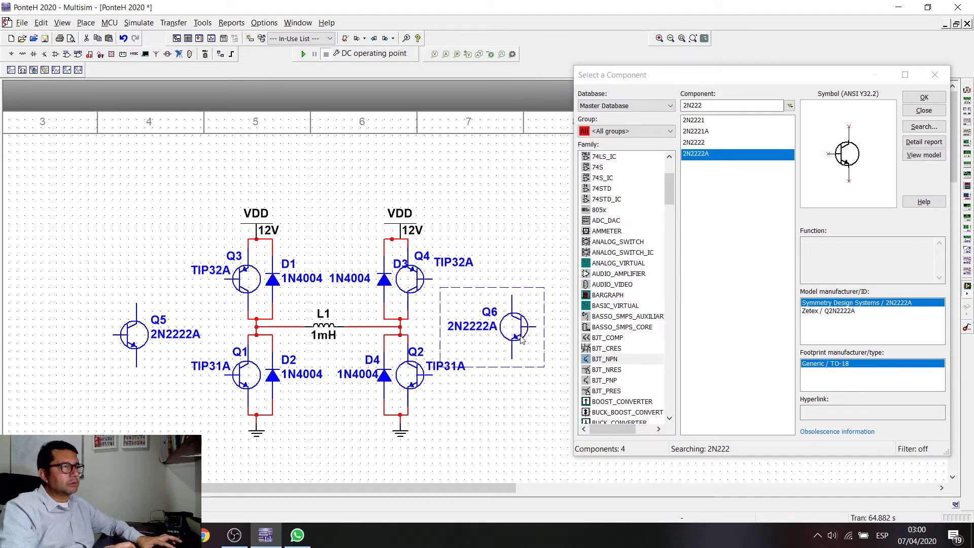
# Nudge Q6 and Q5 slightly to the right, and shift the whole circuit slightly left and down.
pyautogui.moveTo(524, 331); pyautogui.dragTo(532, 331)
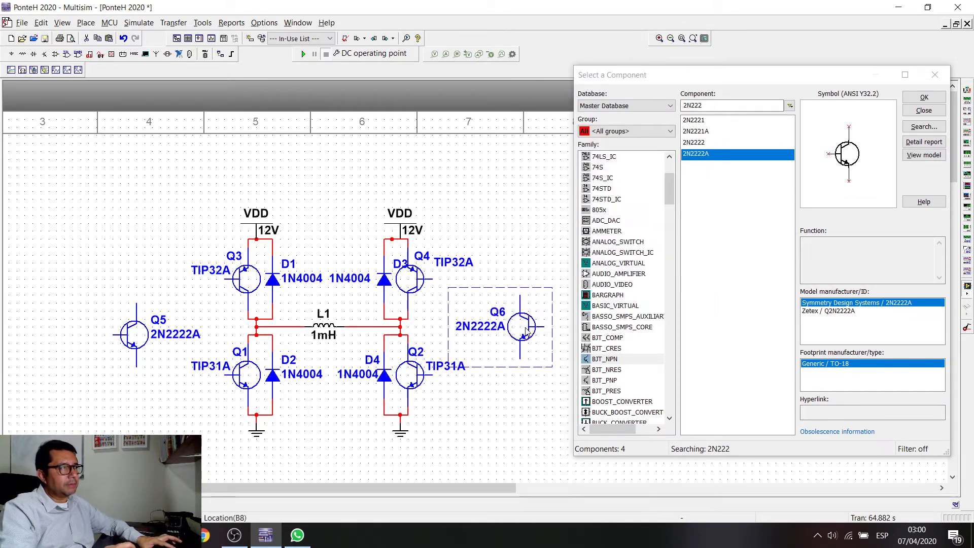
pyautogui.moveTo(133, 339); pyautogui.dragTo(141, 339)
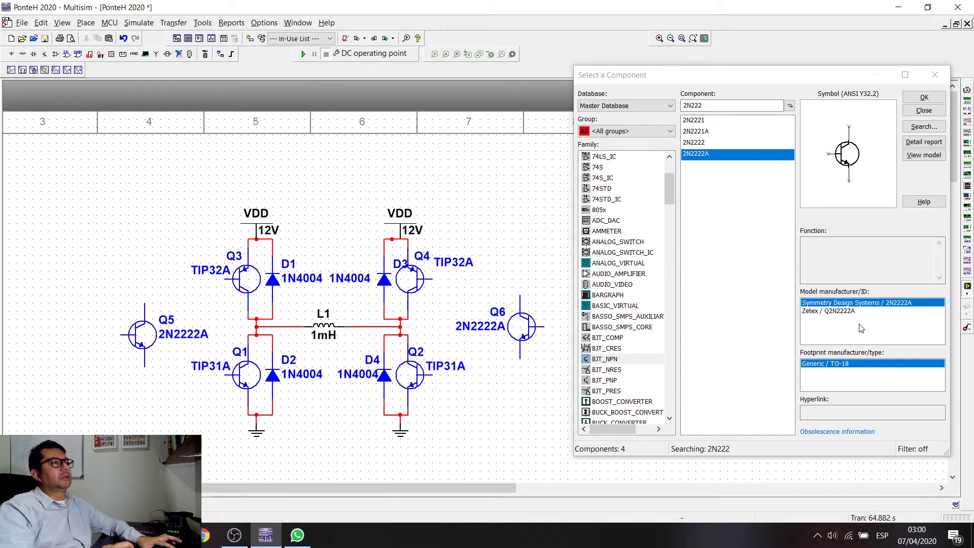
pyautogui.moveTo(131, 173); pyautogui.dragTo(528, 439)
pyautogui.moveTo(422, 313)
pyautogui.mouseDown()
pyautogui.moveTo(405, 314)
pyautogui.moveTo(414, 321)
pyautogui.mouseUp()
pyautogui.click(487, 400)
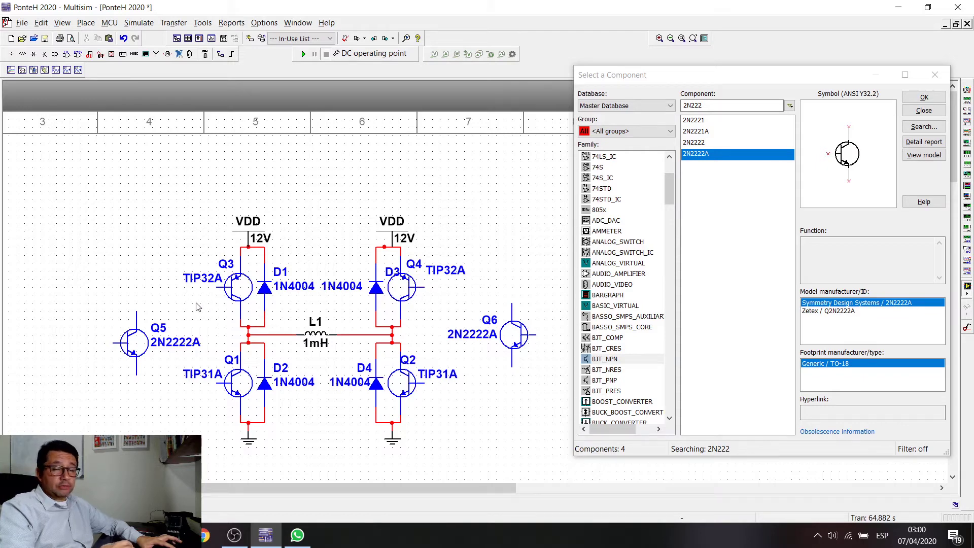
# Choose the 100 Ω part in the RESISTOR family of the Basic group in the Master Database.
pyautogui.click(136, 345)
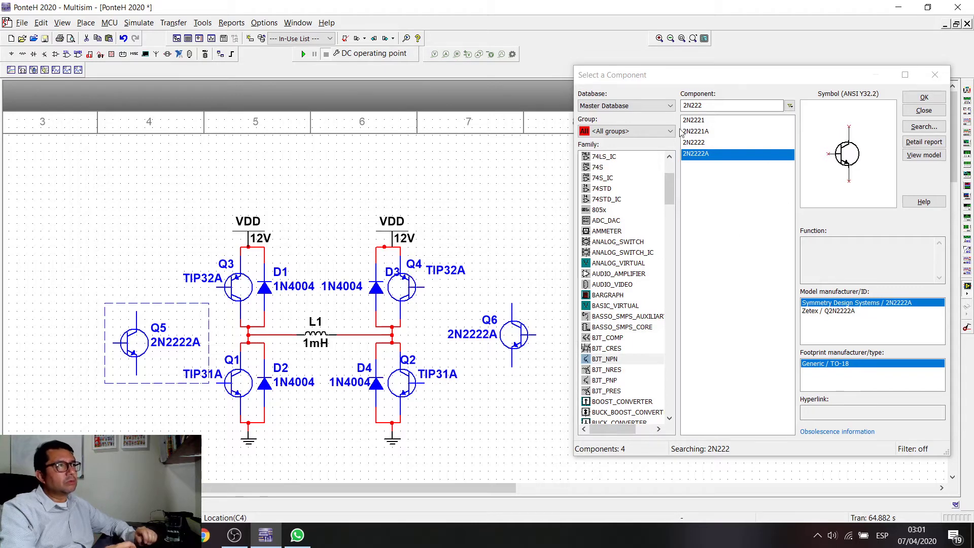
pyautogui.click(624, 106)
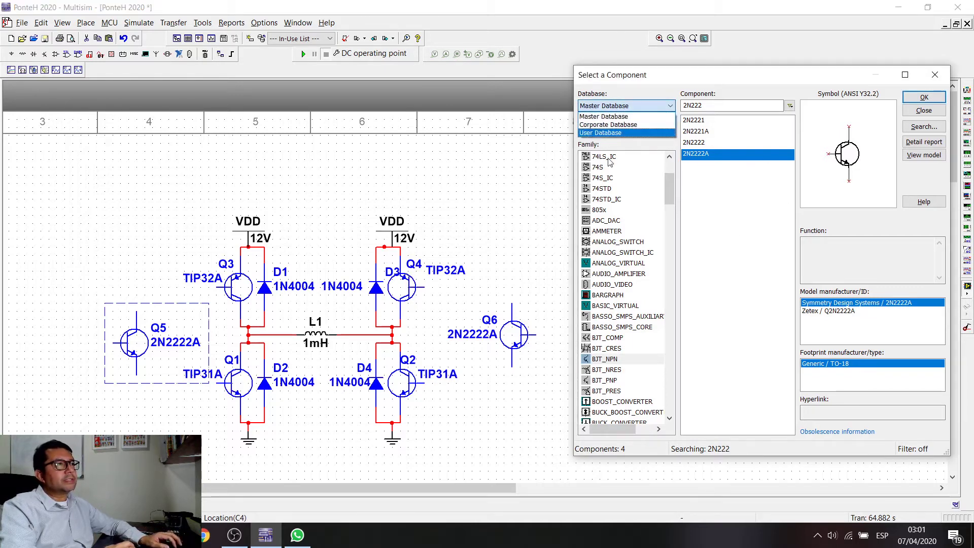
pyautogui.click(608, 116)
pyautogui.click(624, 131)
pyautogui.click(651, 157)
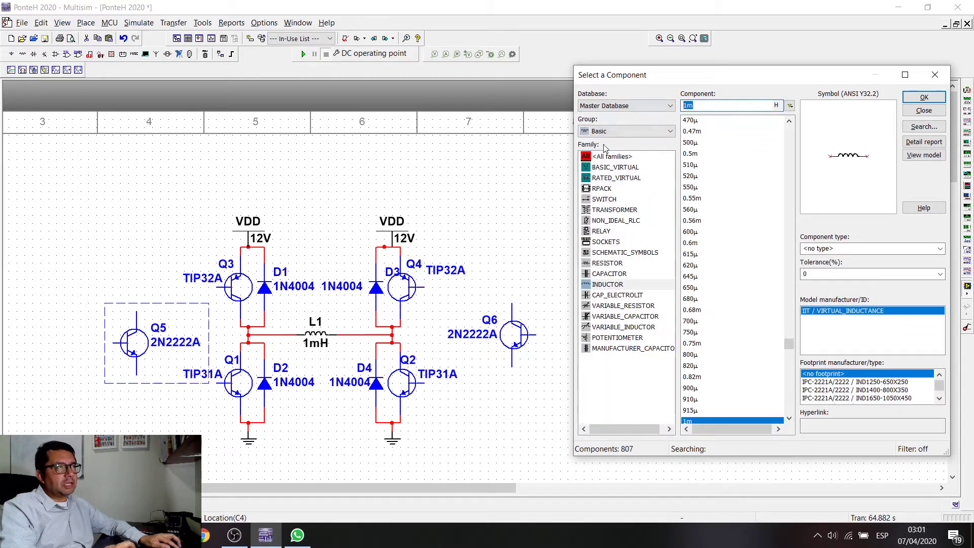
pyautogui.click(610, 264)
pyautogui.write('100')
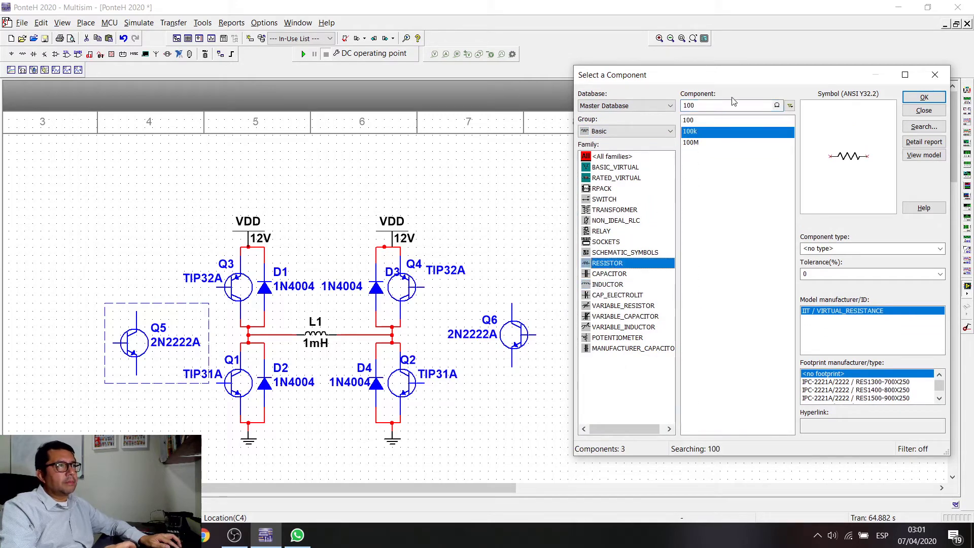
pyautogui.click(702, 122)
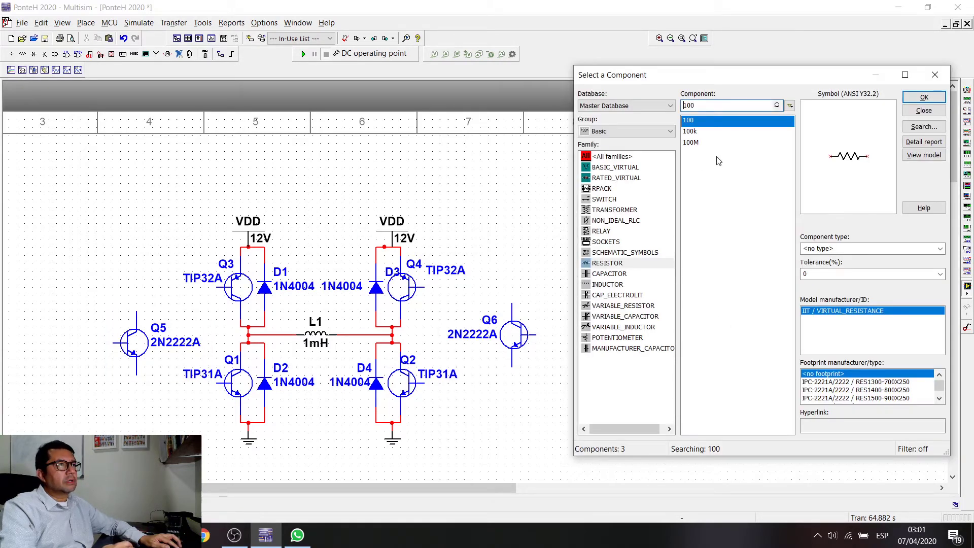
# Place two 100 Ω resistors, one to the left of Q3 and one to the right of Q4.
pyautogui.click(924, 97)
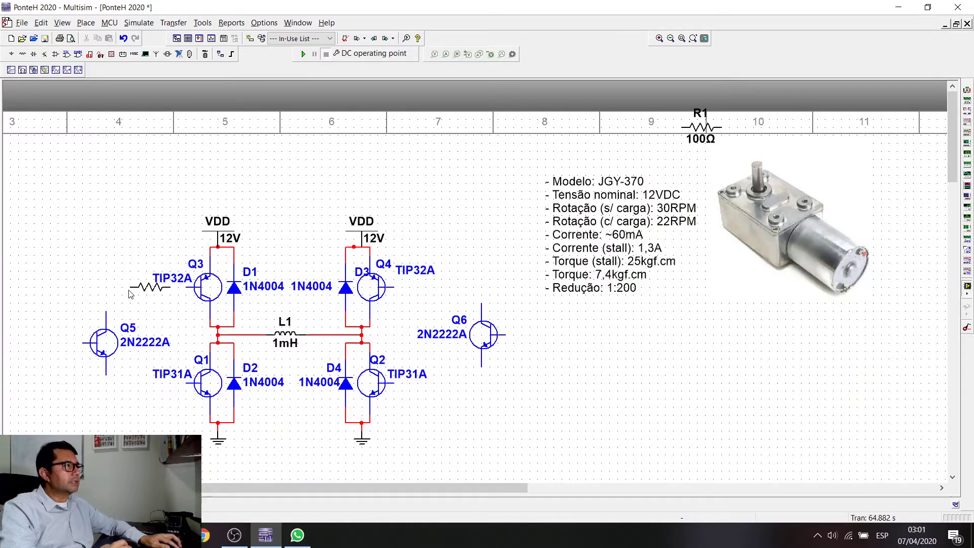
pyautogui.click(122, 293)
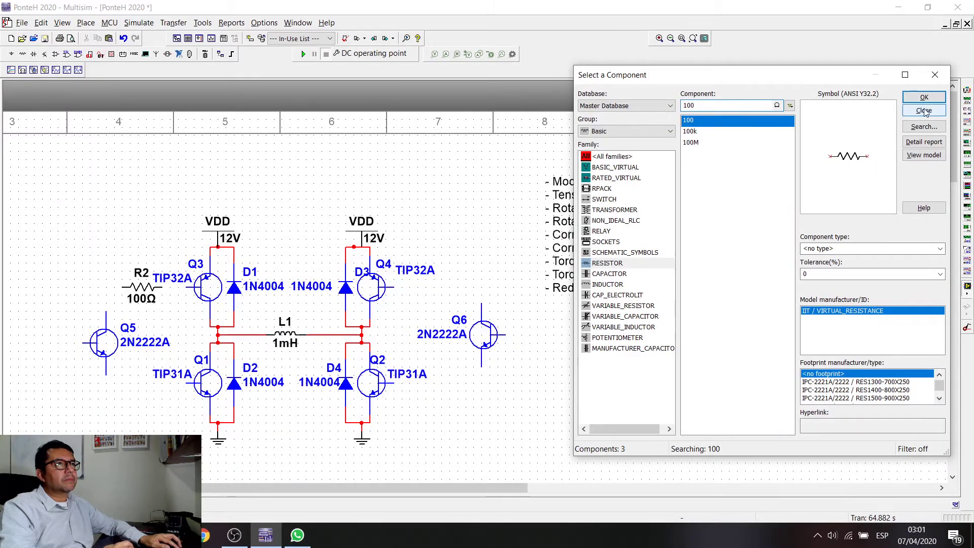
pyautogui.moveTo(717, 121); pyautogui.dragTo(455, 287)
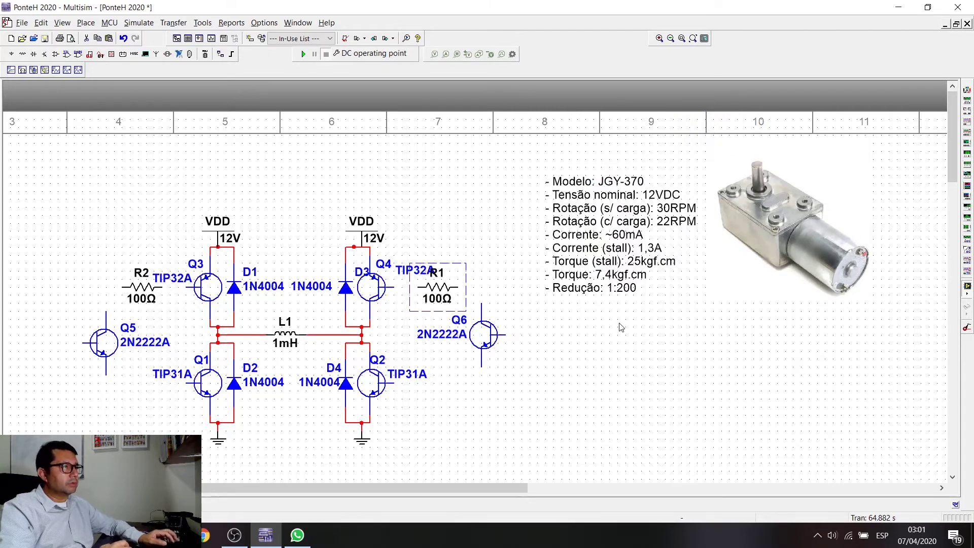
pyautogui.hotkey('ctrl', 'w')
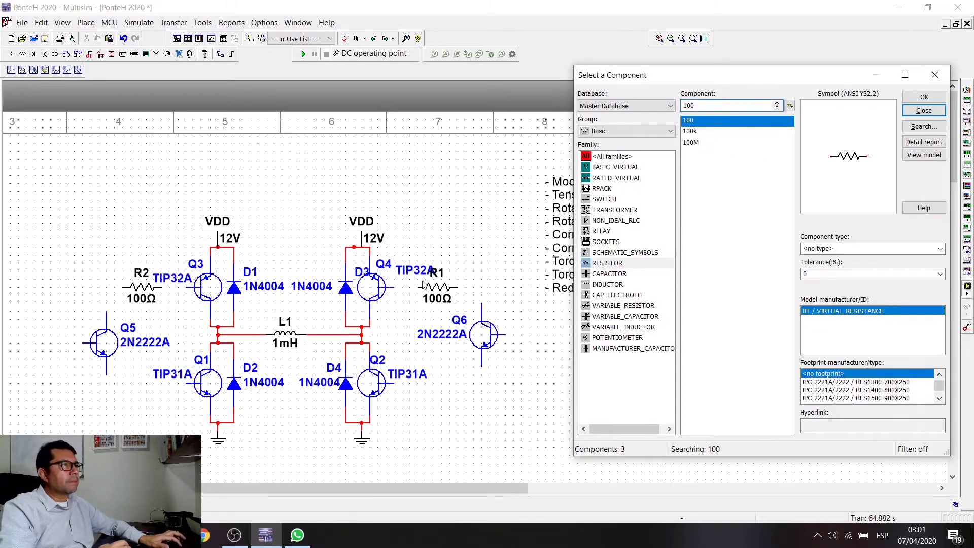
# Wire R1 between the base of Q4 and the collector of Q6, and R2 between the base of Q3 and the collector of Q5.
pyautogui.click(388, 287)
pyautogui.click(419, 287)
pyautogui.click(468, 287)
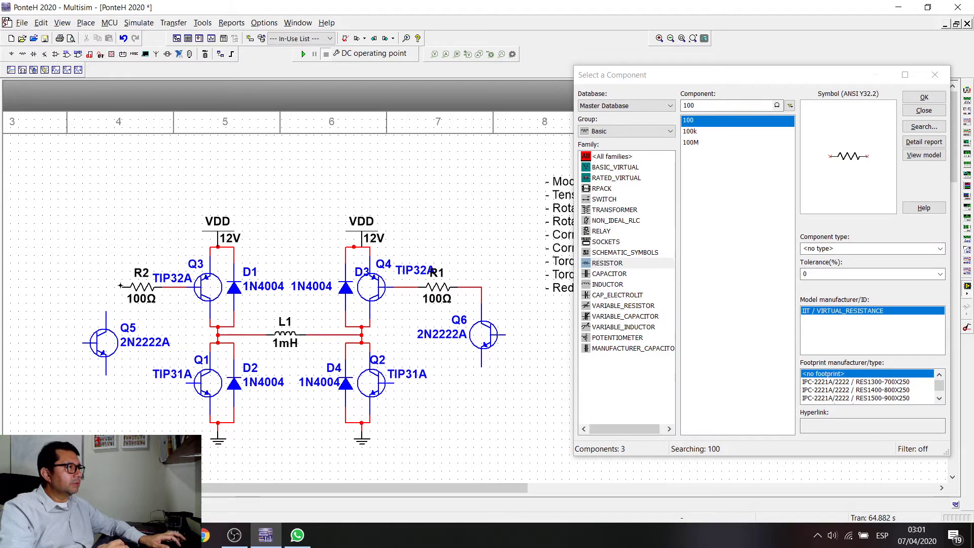
pyautogui.moveTo(105, 311); pyautogui.dragTo(135, 312)
# Space out the driver stages by shifting R2 and Q5 slightly left and R1 and Q6 slightly right.
pyautogui.click(139, 299)
pyautogui.click(113, 343)
pyautogui.moveTo(112, 343); pyautogui.dragTo(97, 343)
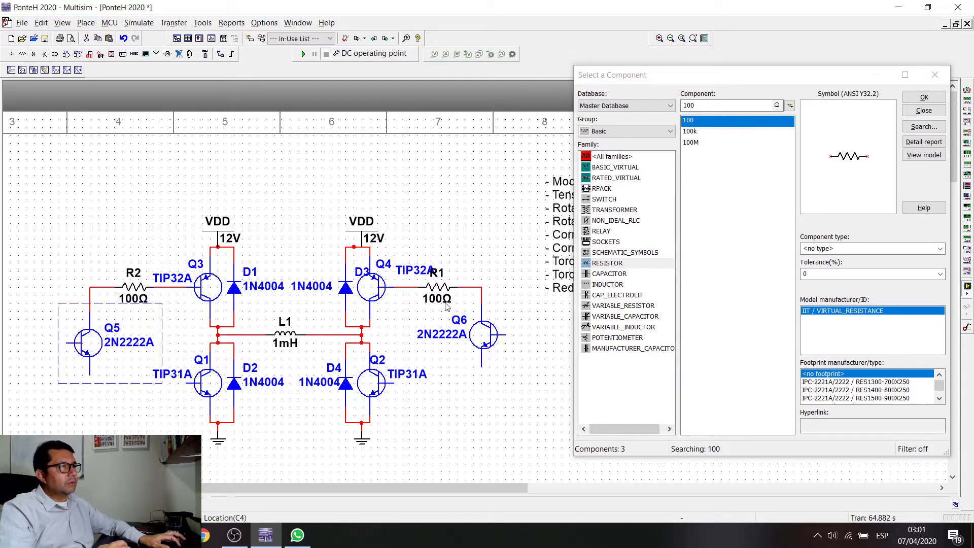
pyautogui.moveTo(445, 288); pyautogui.dragTo(461, 288)
pyautogui.click(488, 371)
pyautogui.moveTo(489, 347); pyautogui.dragTo(499, 342)
pyautogui.moveTo(85, 342); pyautogui.dragTo(93, 341)
# Wire the emitter of Q5 to the base of Q2 and the emitter of Q6 to the base of Q1, routing below the bridge.
pyautogui.click(107, 405)
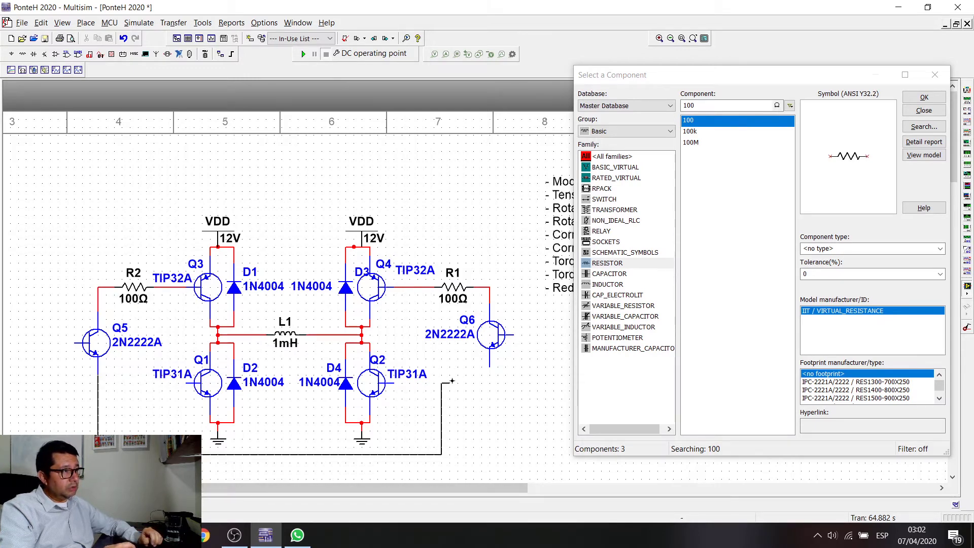
pyautogui.click(394, 382)
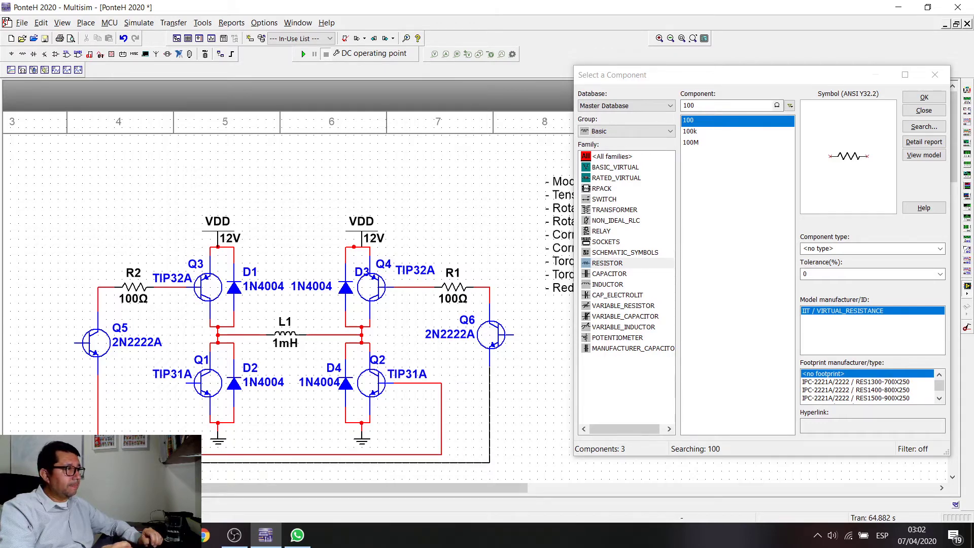
pyautogui.click(183, 385)
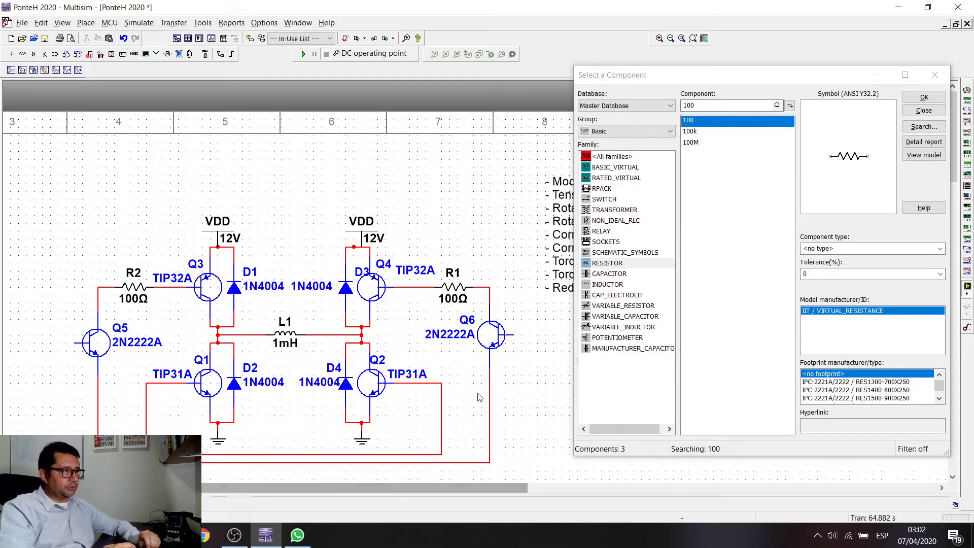
pyautogui.scroll(-1, 477, 403)
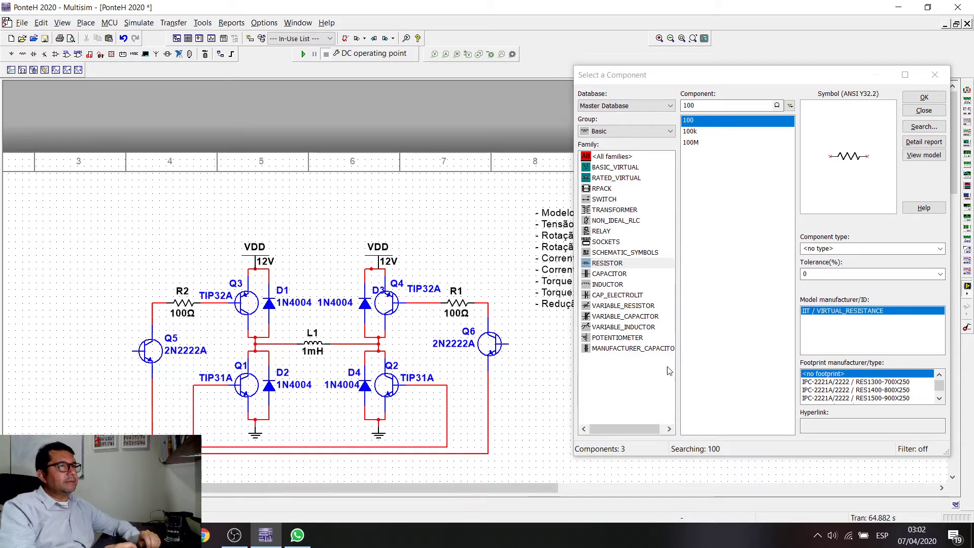
pyautogui.moveTo(954, 187); pyautogui.dragTo(951, 189)
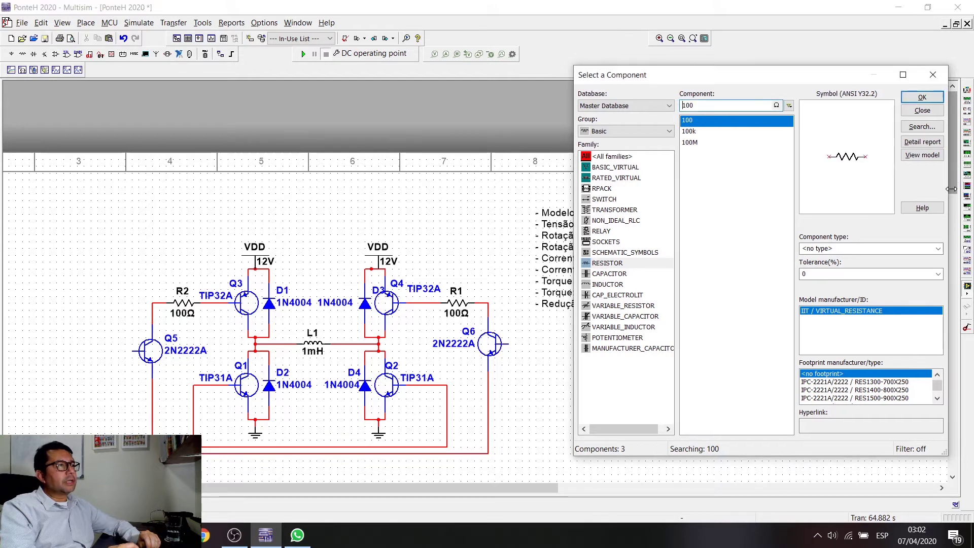
pyautogui.click(572, 211)
pyautogui.scroll(-3, 572, 210)
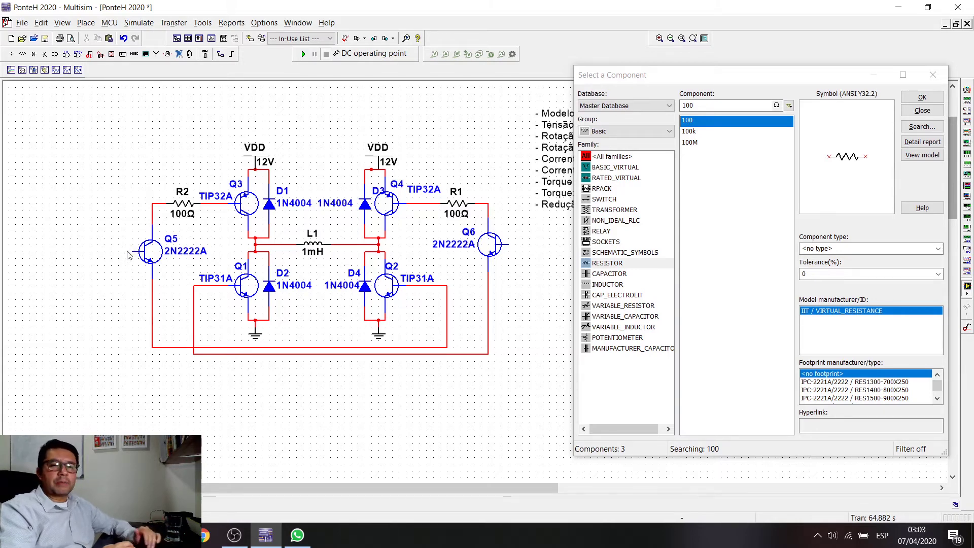
pyautogui.rightClick(88, 283)
pyautogui.click(604, 252)
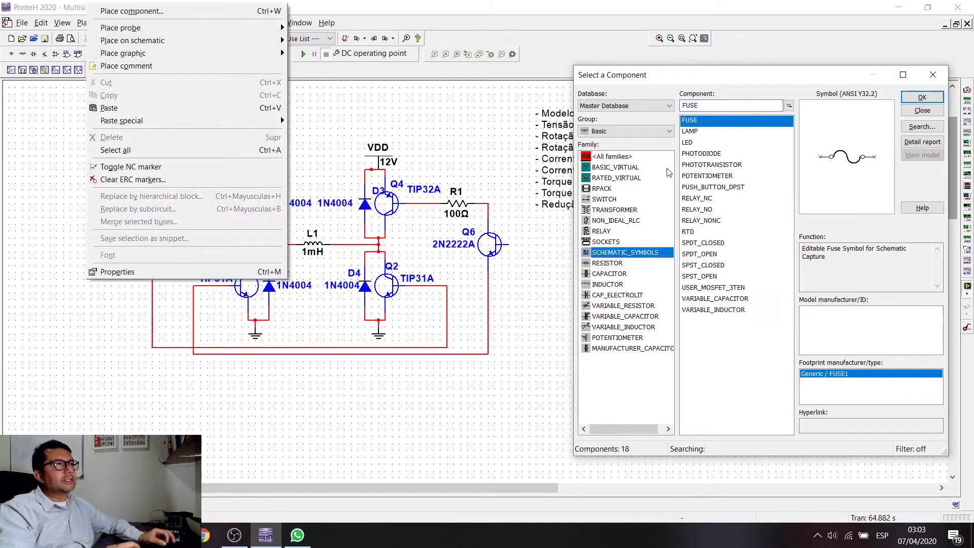
pyautogui.click(609, 263)
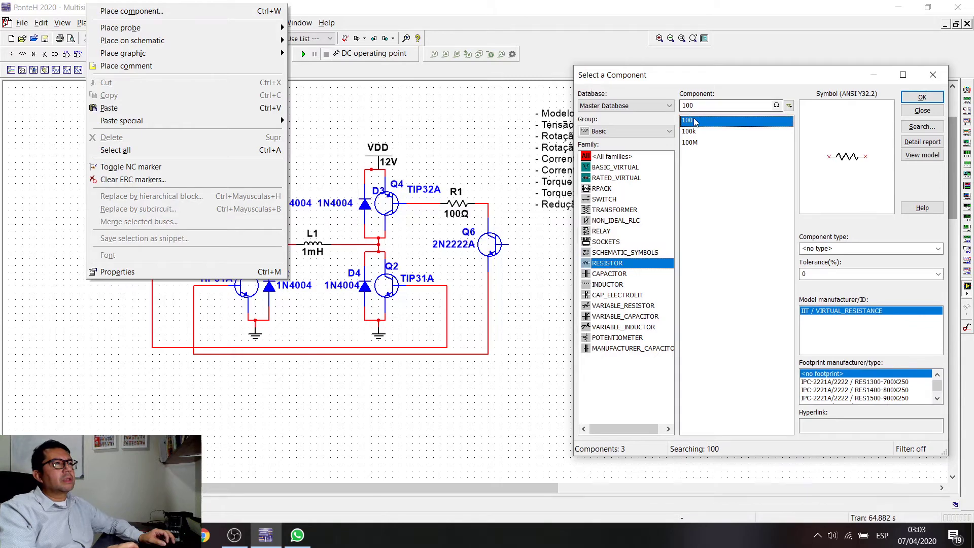
pyautogui.press('Escape')
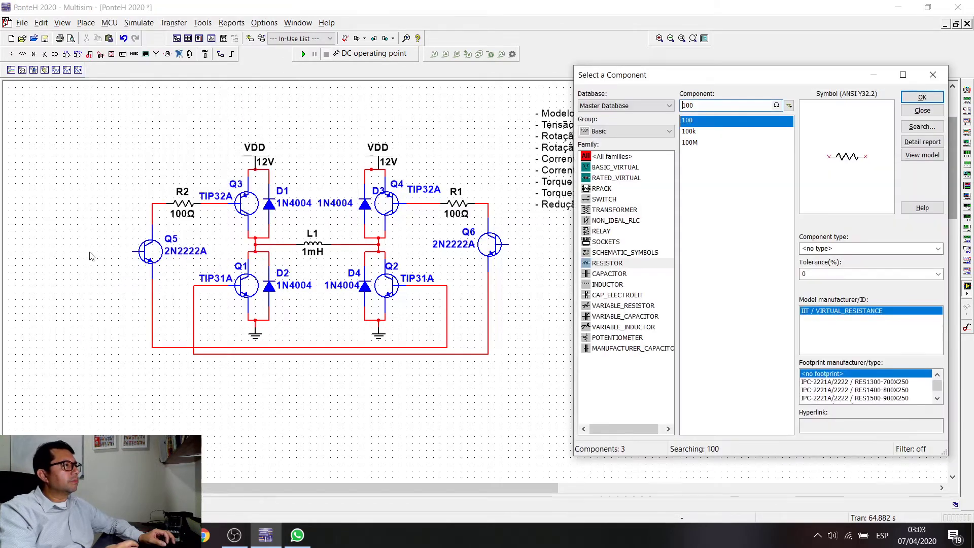
# Place two more 100 Ω resistors, one to the left of Q5's base and one to the right of Q6's base.
pyautogui.moveTo(768, 84); pyautogui.dragTo(662, 233)
pyautogui.click(727, 207)
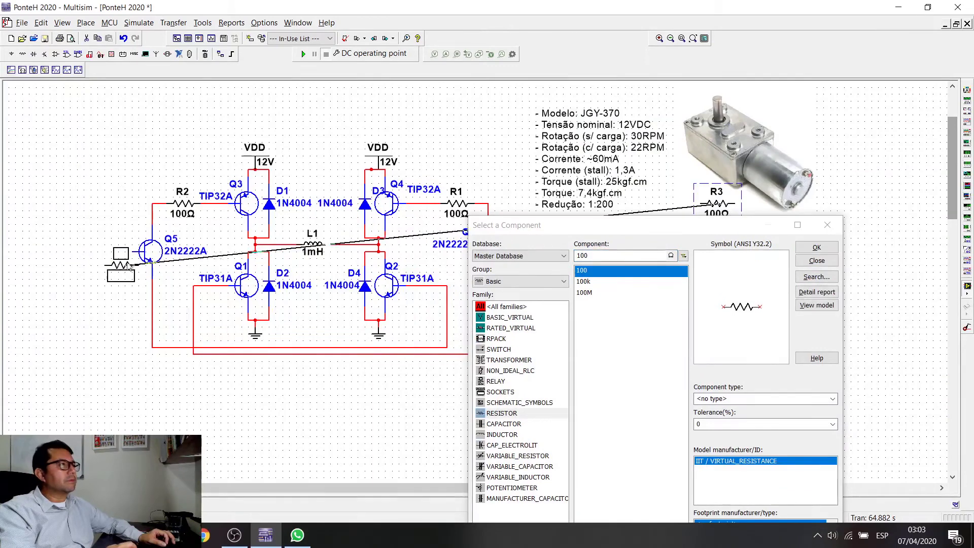
pyautogui.moveTo(115, 253); pyautogui.dragTo(116, 253)
pyautogui.moveTo(686, 225); pyautogui.dragTo(734, 110)
pyautogui.press('Return')
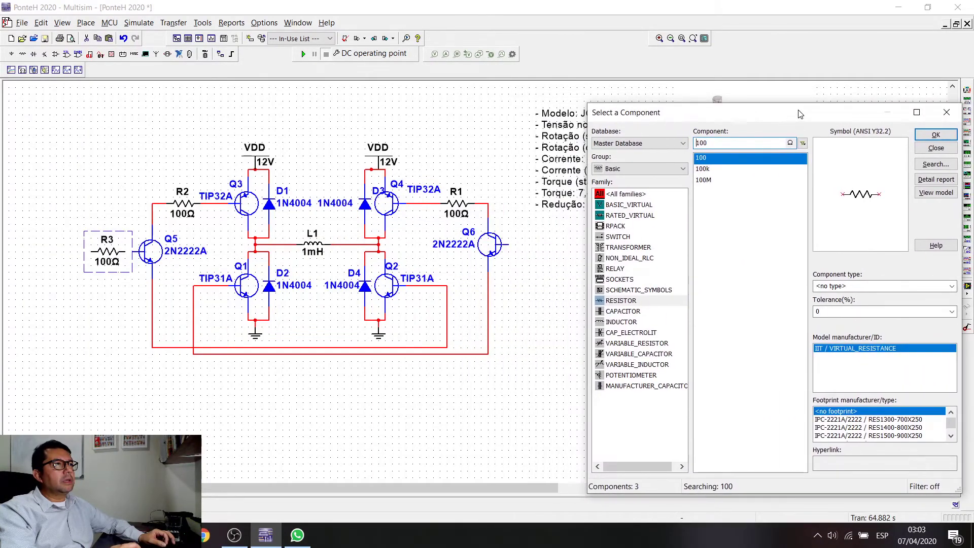
pyautogui.click(524, 249)
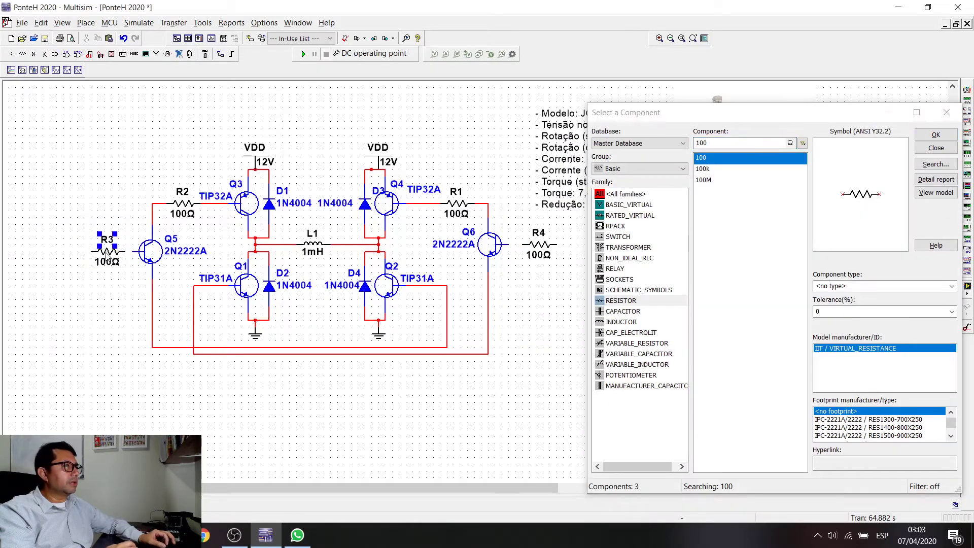
# Set the resistance of both R3 and R4 to 1 kΩ.
pyautogui.doubleClick(114, 265)
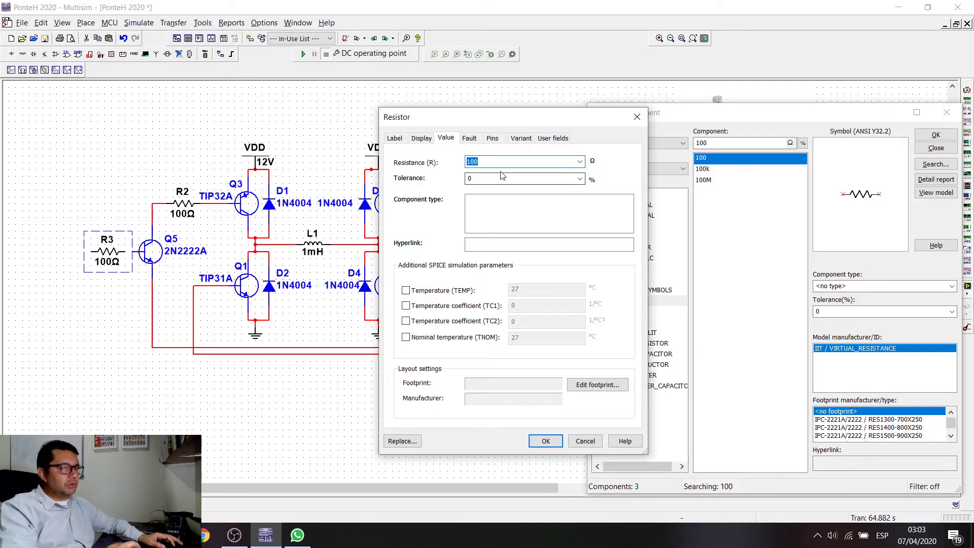
pyautogui.press('Escape')
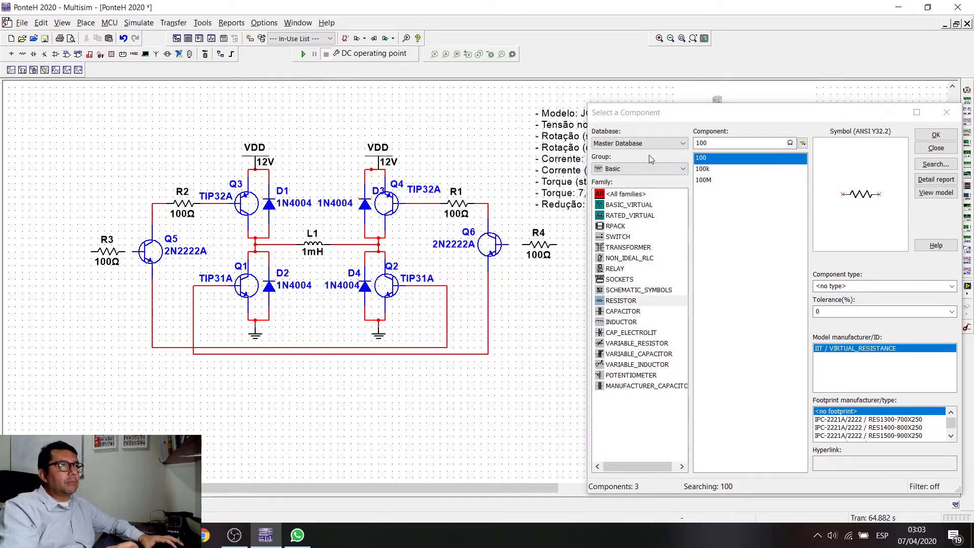
pyautogui.doubleClick(107, 251)
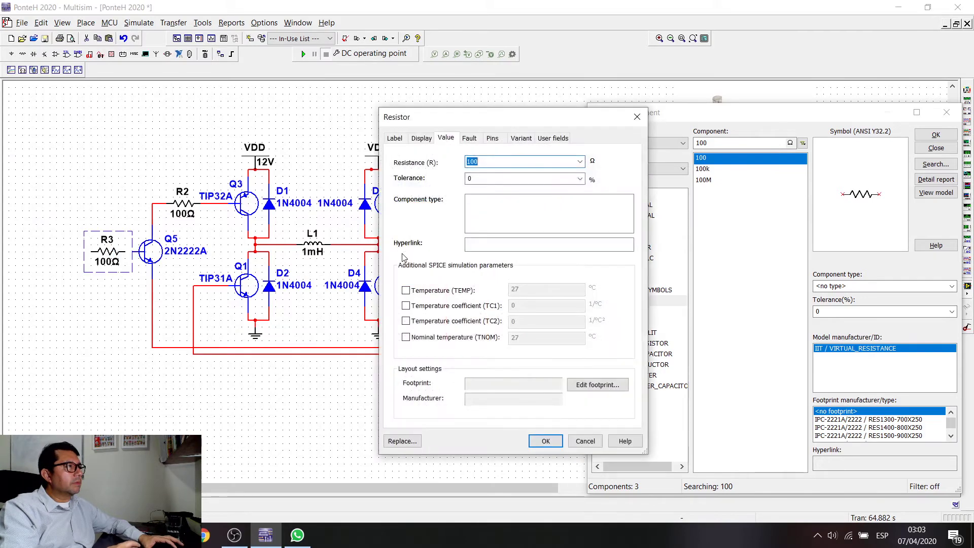
pyautogui.write('1k')
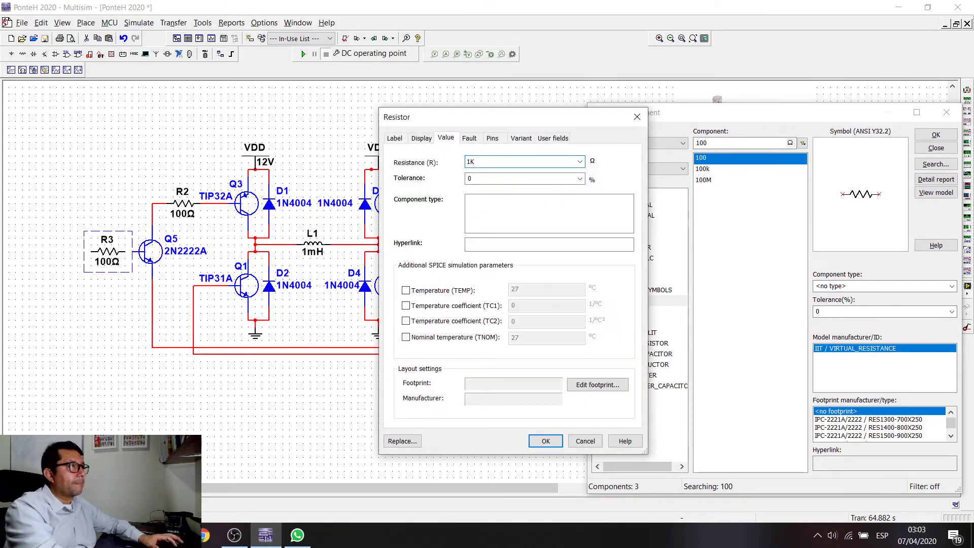
pyautogui.press('Return')
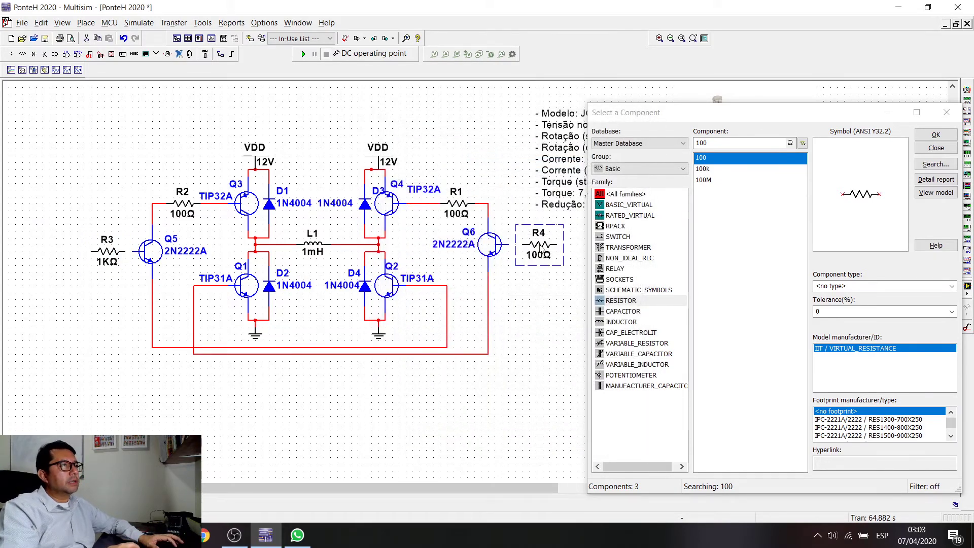
pyautogui.doubleClick(543, 250)
pyautogui.write('1k')
pyautogui.press('Return')
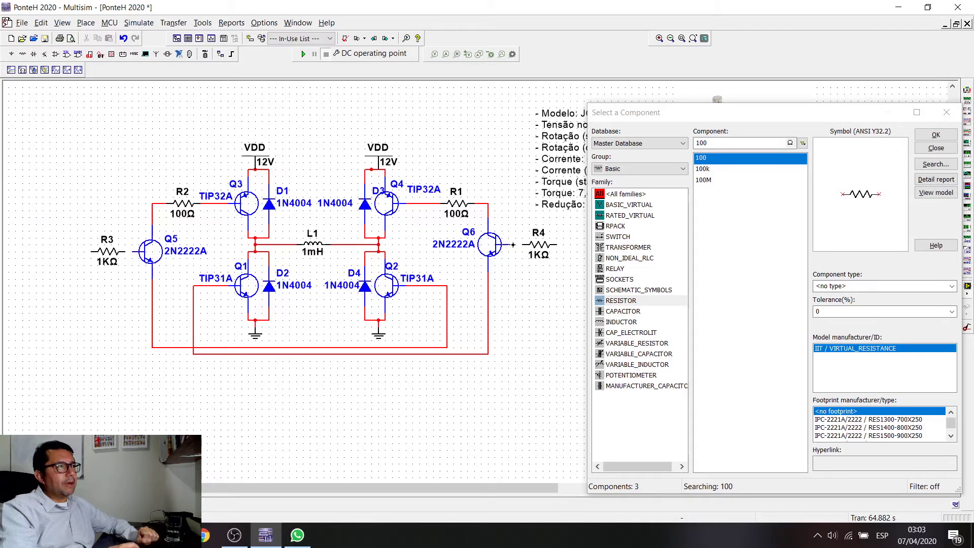
# Wire R4 and R3 to the bases of Q6 and Q5, and run their outer ends to two open input leads left of the circuit.
pyautogui.click(556, 245)
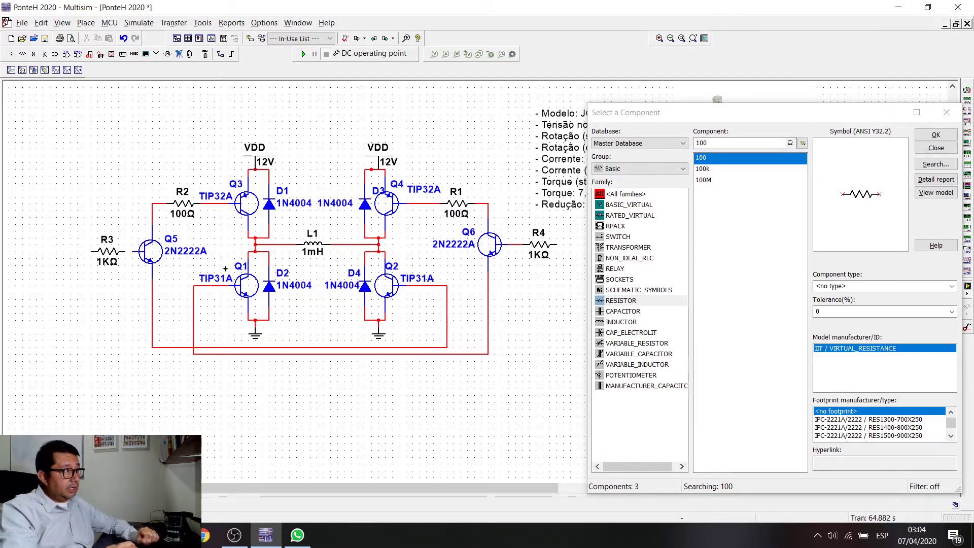
pyautogui.click(563, 360)
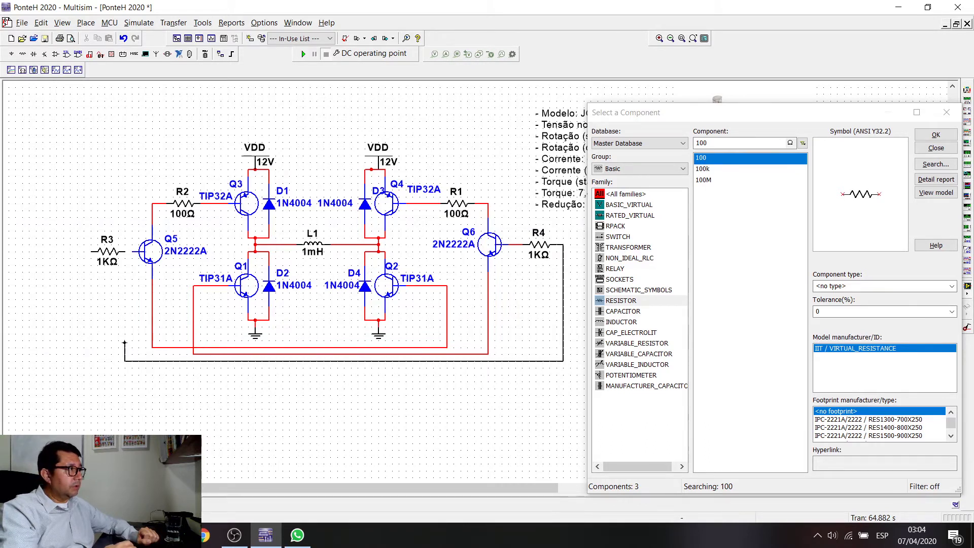
pyautogui.click(58, 312)
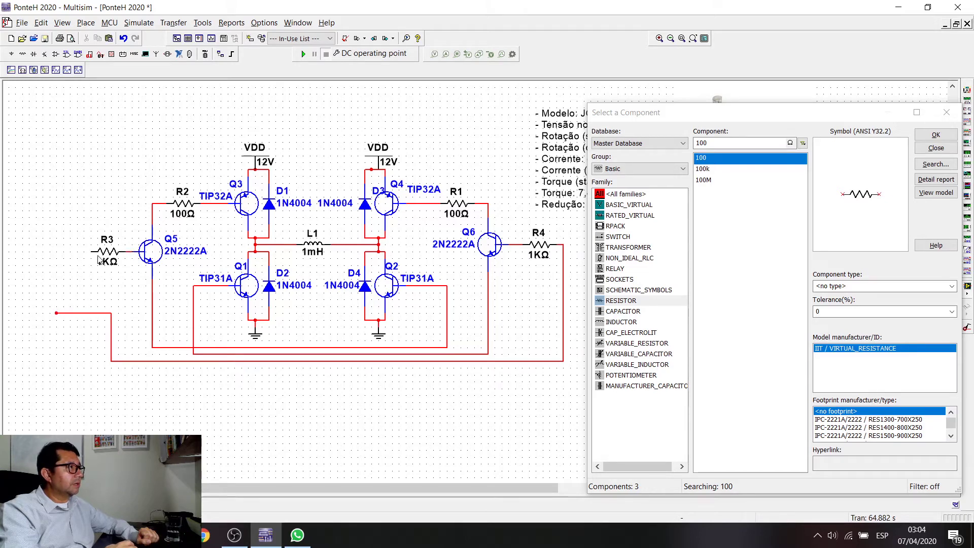
pyautogui.click(56, 251)
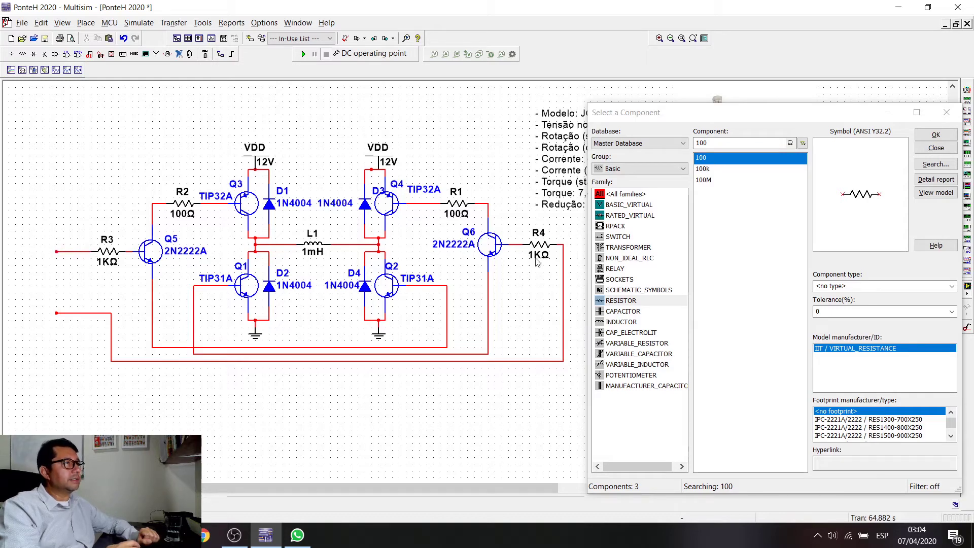
# Place two SPST switches, one on each open input lead of the circuit.
pyautogui.moveTo(297, 486); pyautogui.dragTo(287, 486)
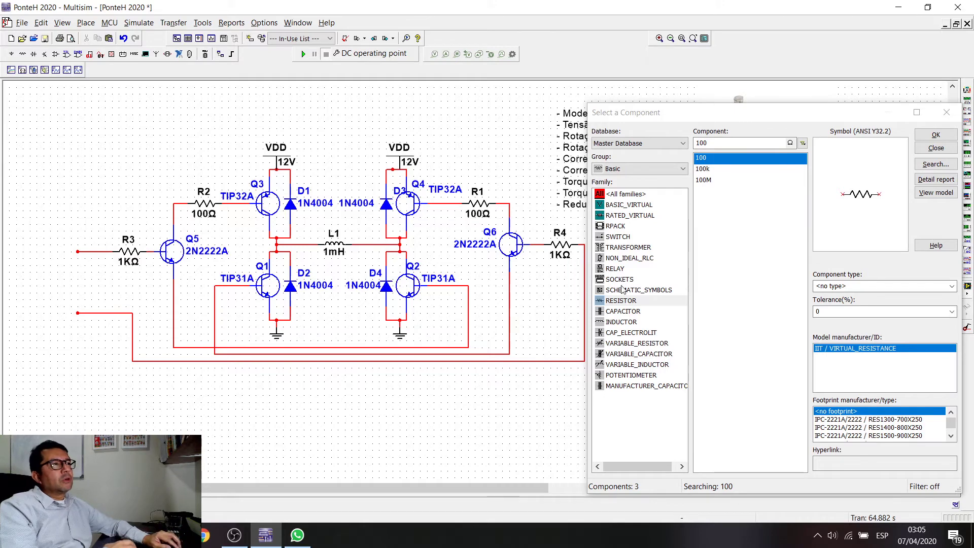
pyautogui.click(620, 174)
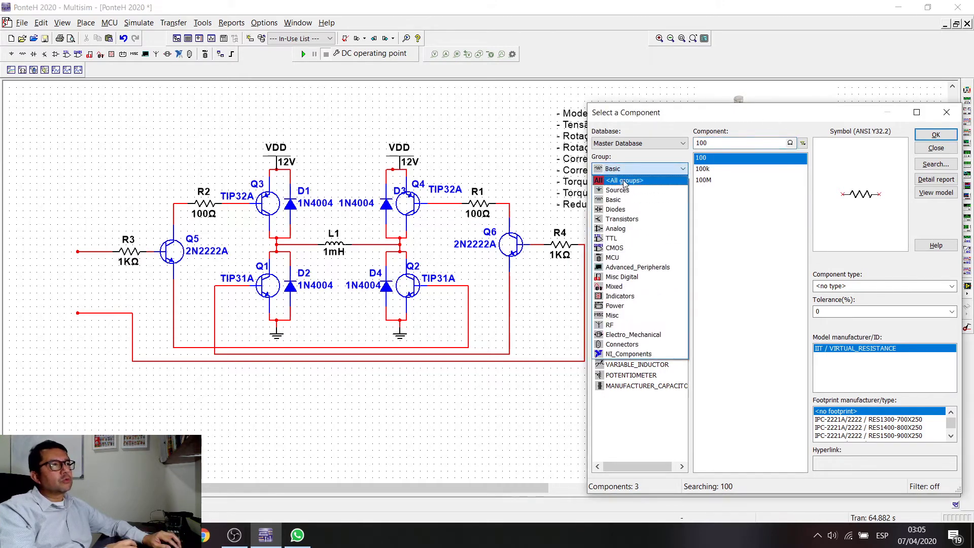
pyautogui.click(622, 178)
pyautogui.moveTo(668, 236); pyautogui.dragTo(669, 398)
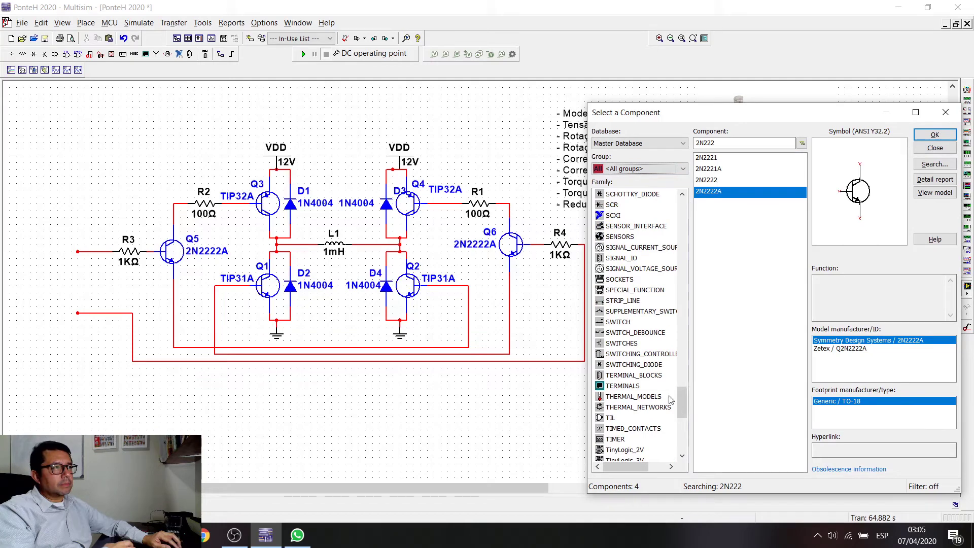
pyautogui.click(617, 322)
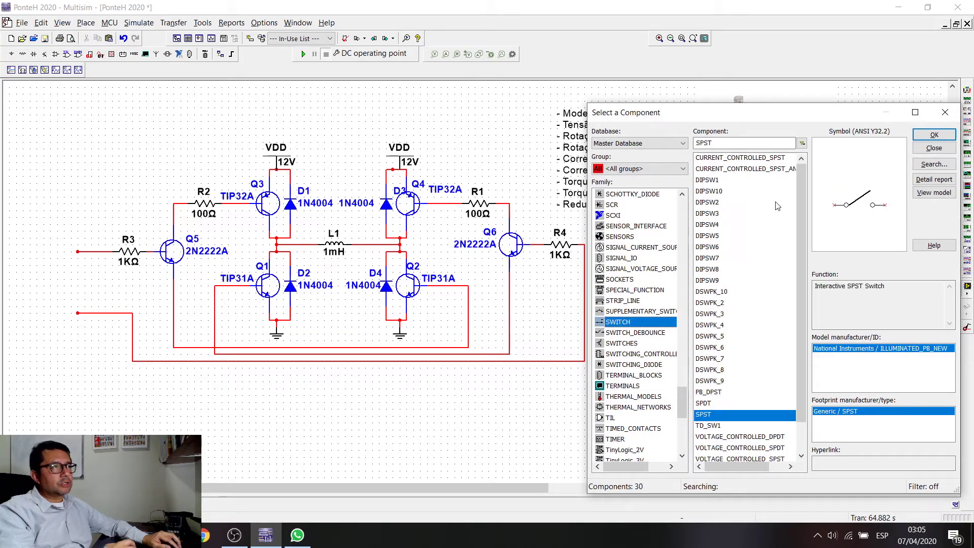
pyautogui.doubleClick(704, 415)
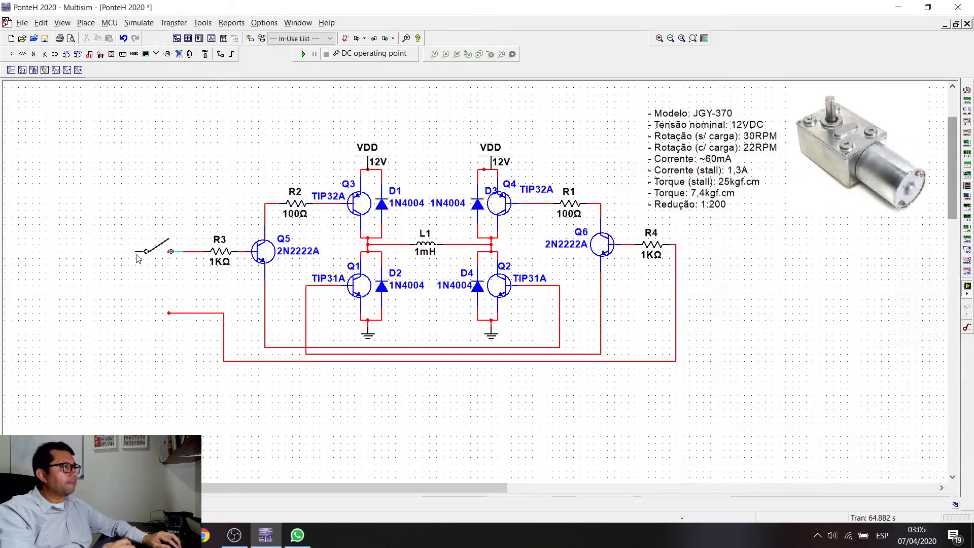
pyautogui.click(120, 253)
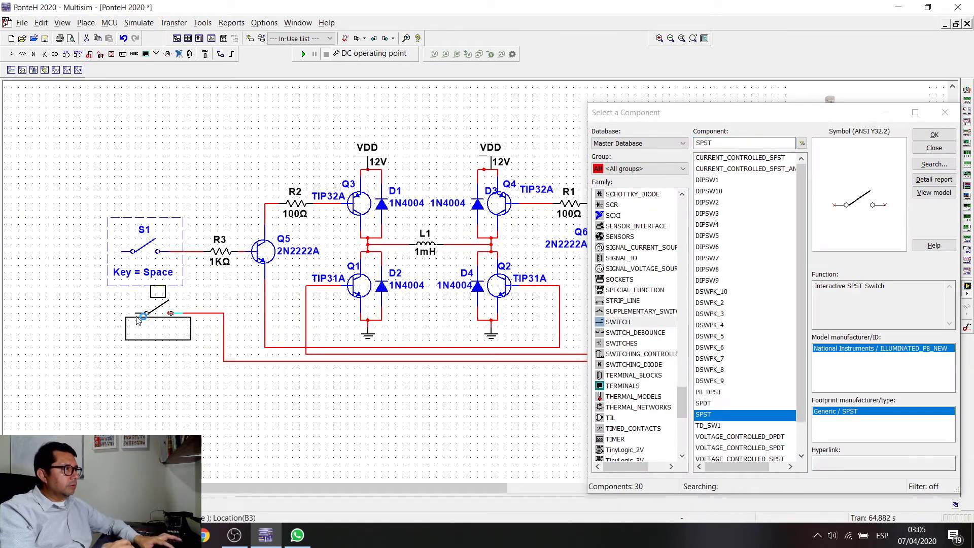
pyautogui.click(128, 311)
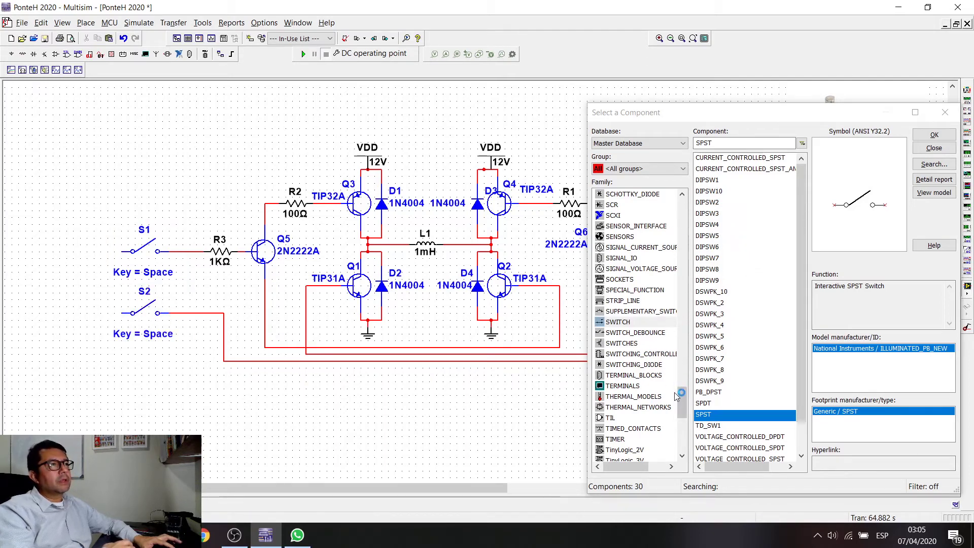
# Place a 5 V VCC power source above and to the left of switch S1.
pyautogui.moveTo(682, 395); pyautogui.dragTo(689, 204)
pyautogui.click(640, 169)
pyautogui.click(641, 192)
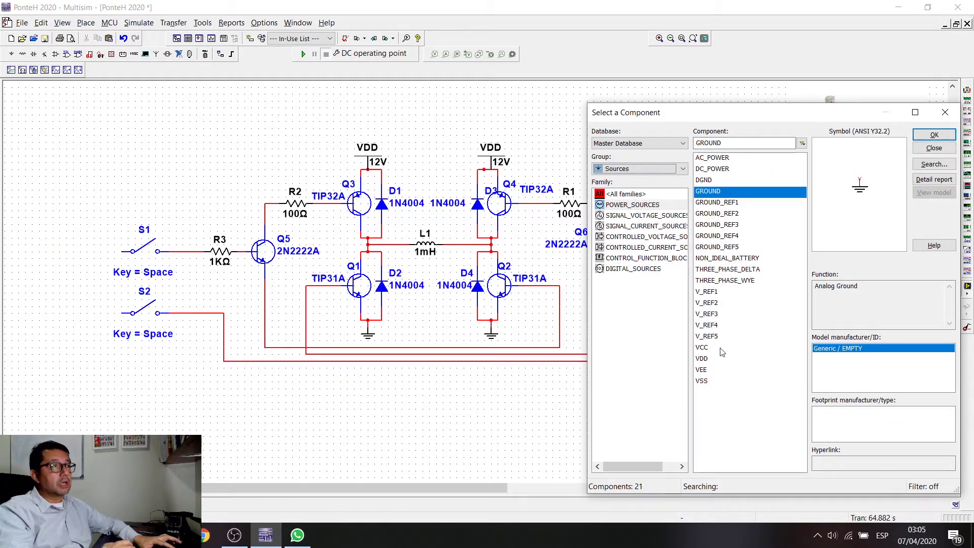
pyautogui.doubleClick(702, 358)
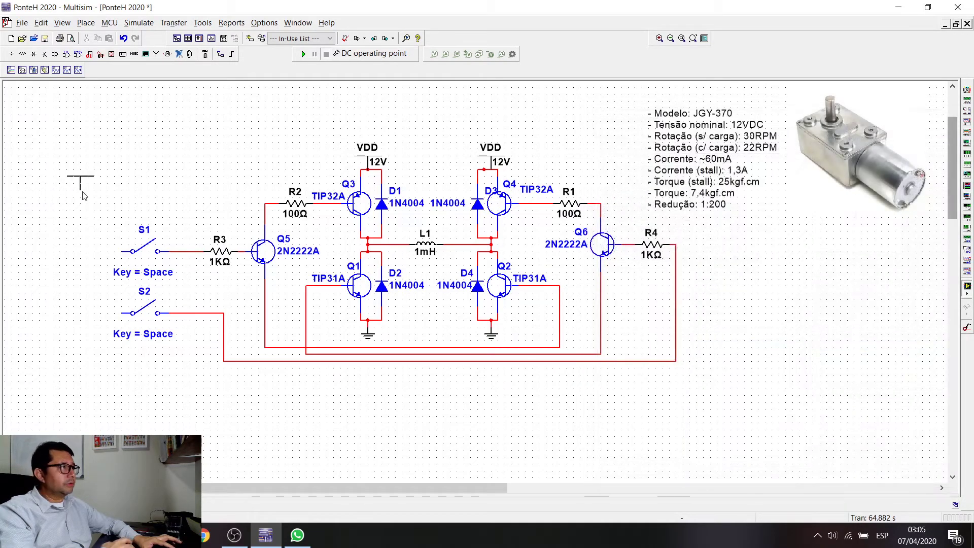
pyautogui.click(92, 226)
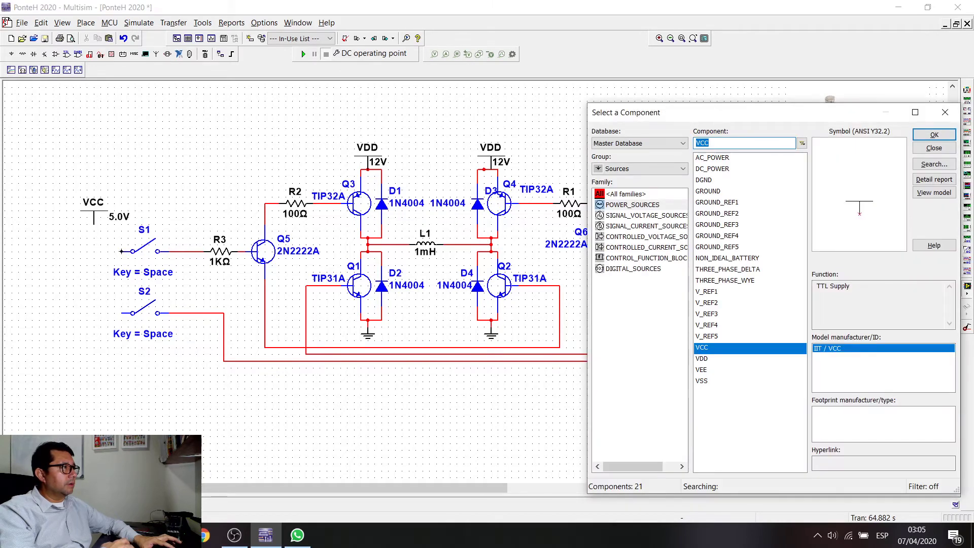
# Wire the free terminals of switches S1 and S2 to the VCC supply.
pyautogui.click(121, 251)
pyautogui.click(93, 224)
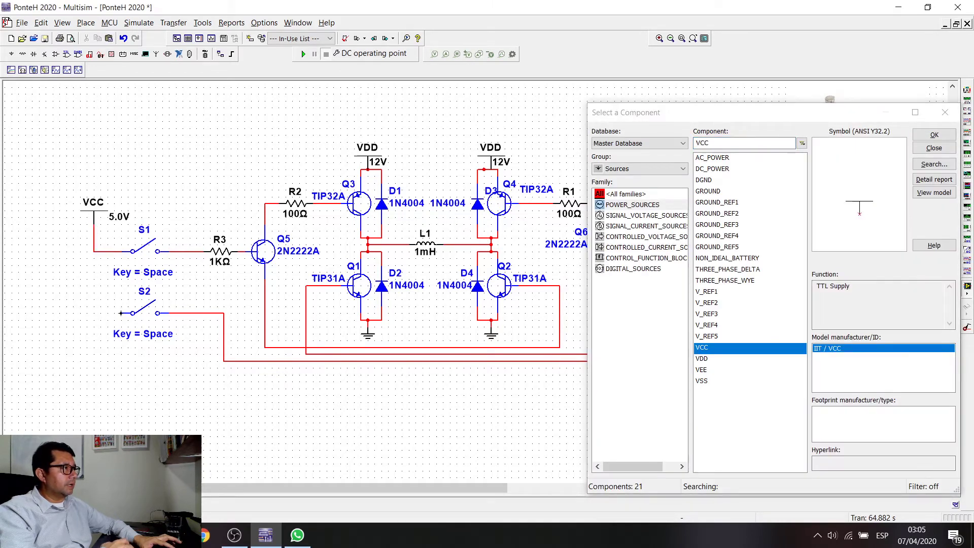
pyautogui.click(92, 256)
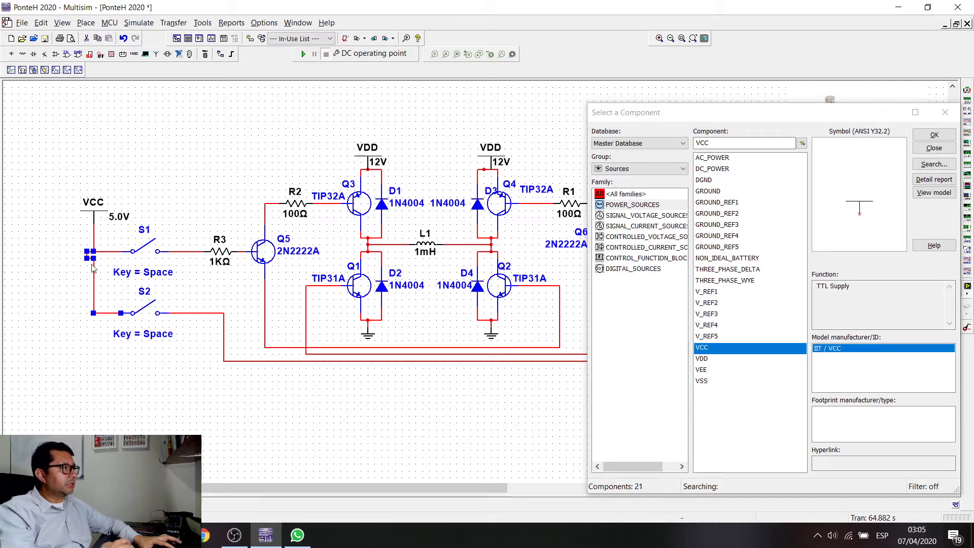
pyautogui.press('Delete')
pyautogui.click(132, 313)
pyautogui.click(94, 253)
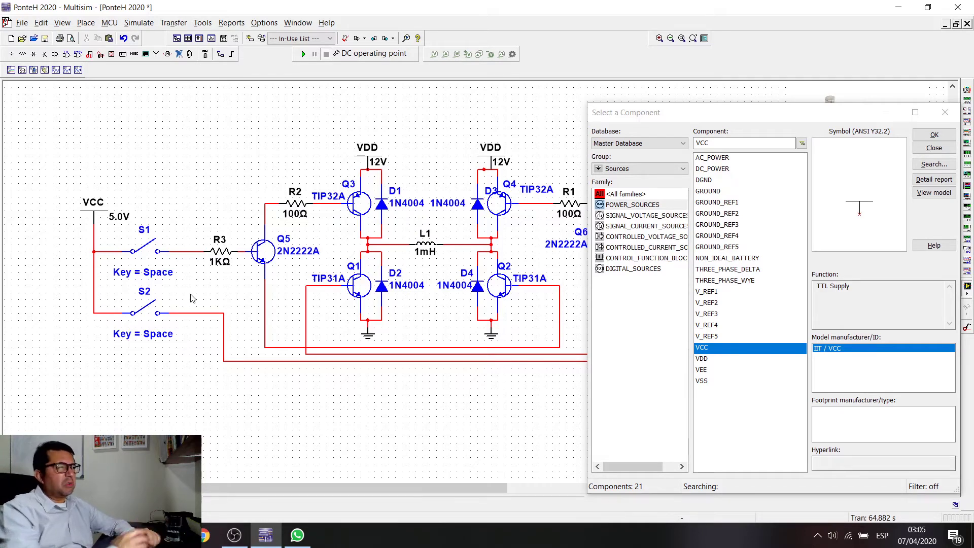
# Place voltage and current probes on the output wires of switches S1 and S2.
pyautogui.scroll(-1, 365, 430)
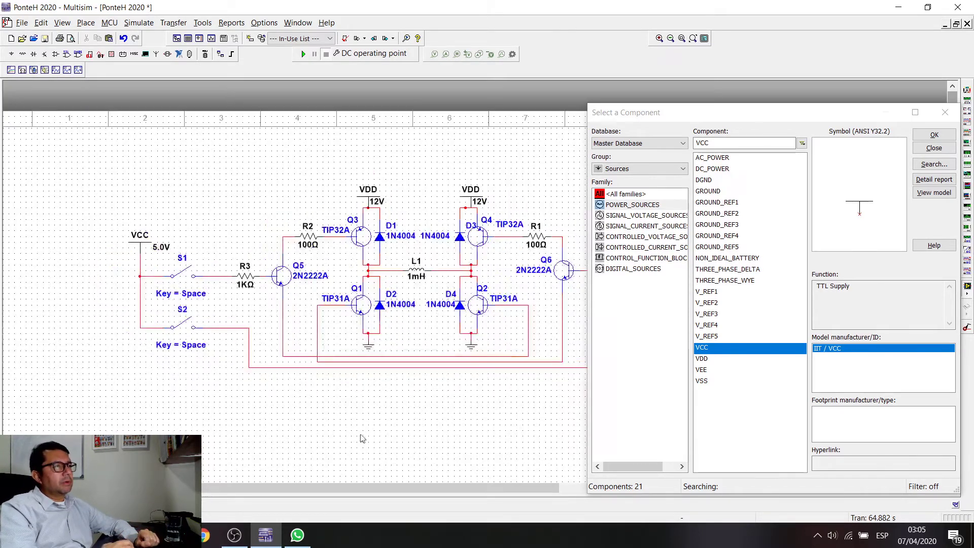
pyautogui.moveTo(367, 486); pyautogui.dragTo(401, 486)
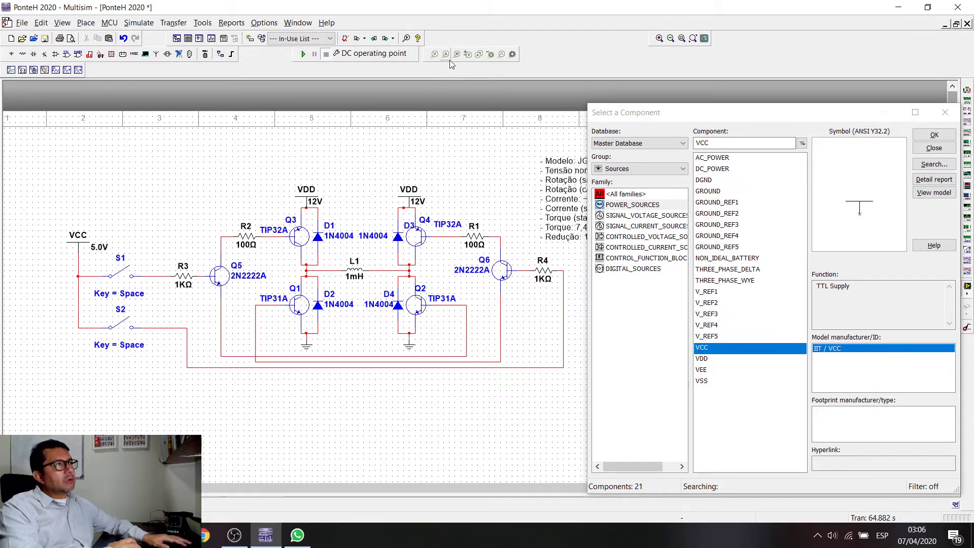
pyautogui.click(478, 54)
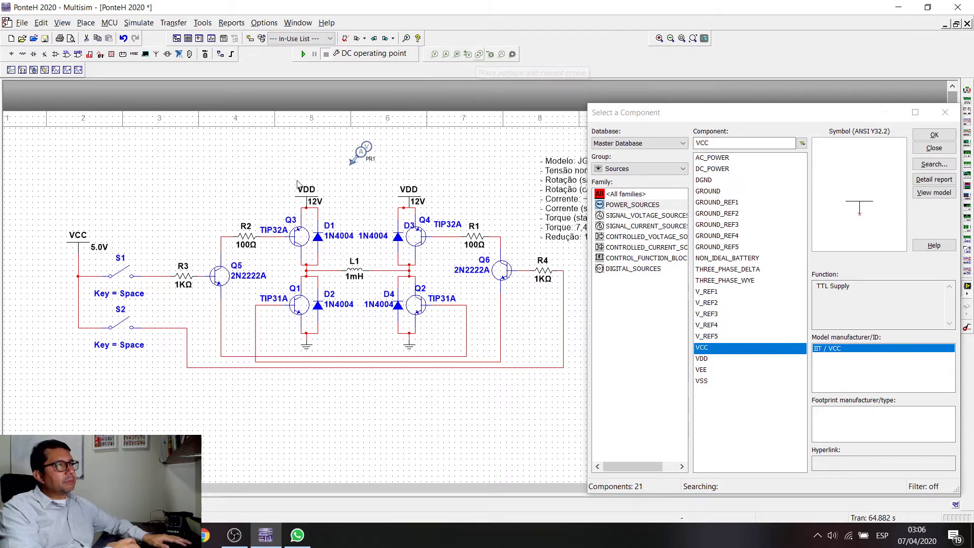
pyautogui.click(151, 280)
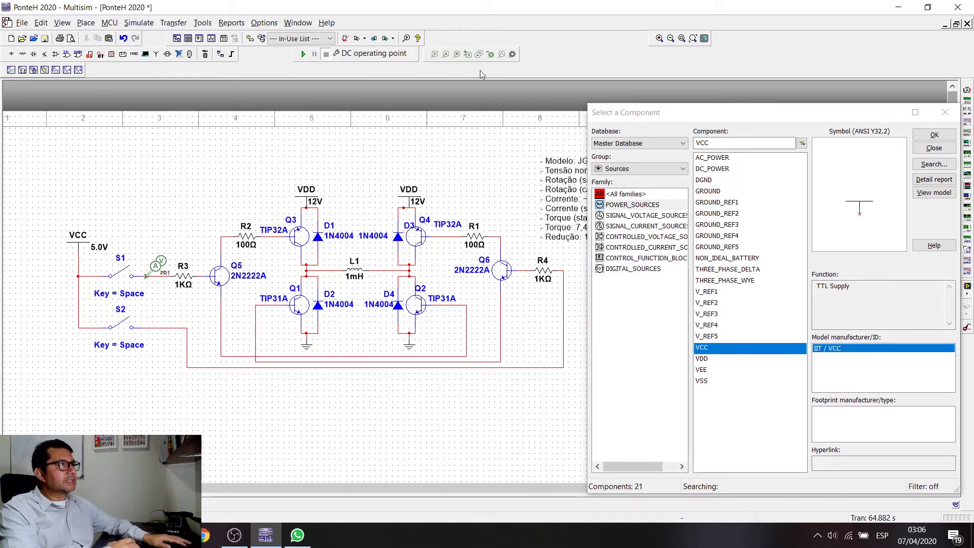
pyautogui.doubleClick(155, 272)
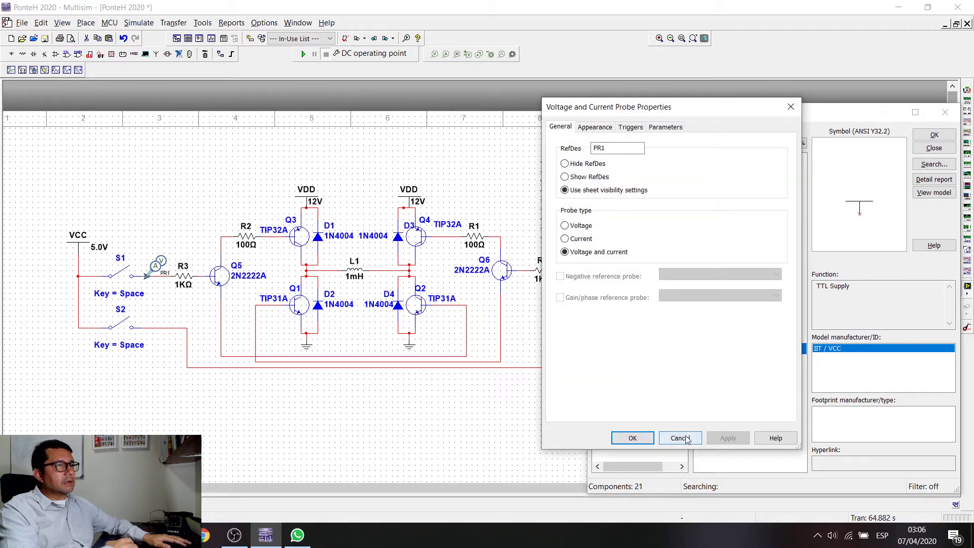
pyautogui.click(681, 438)
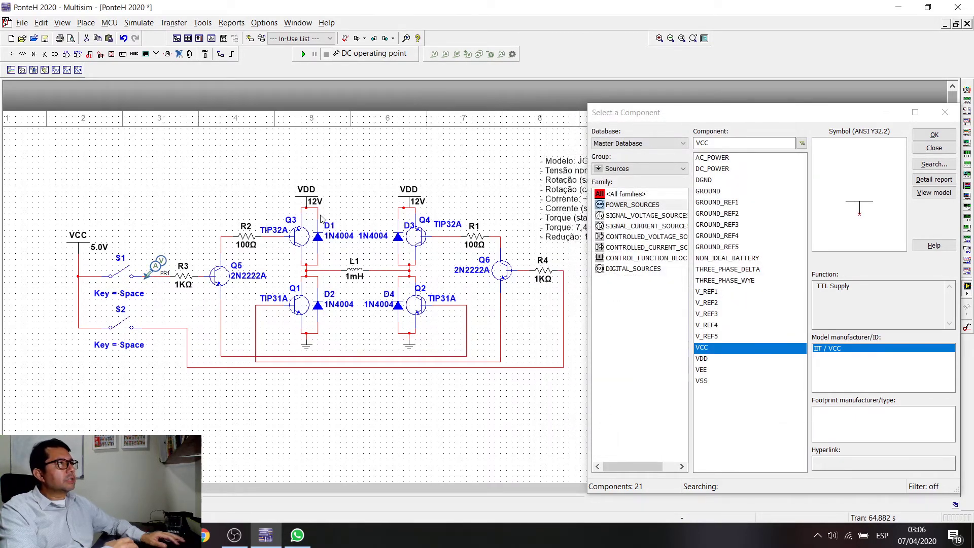
pyautogui.click(479, 54)
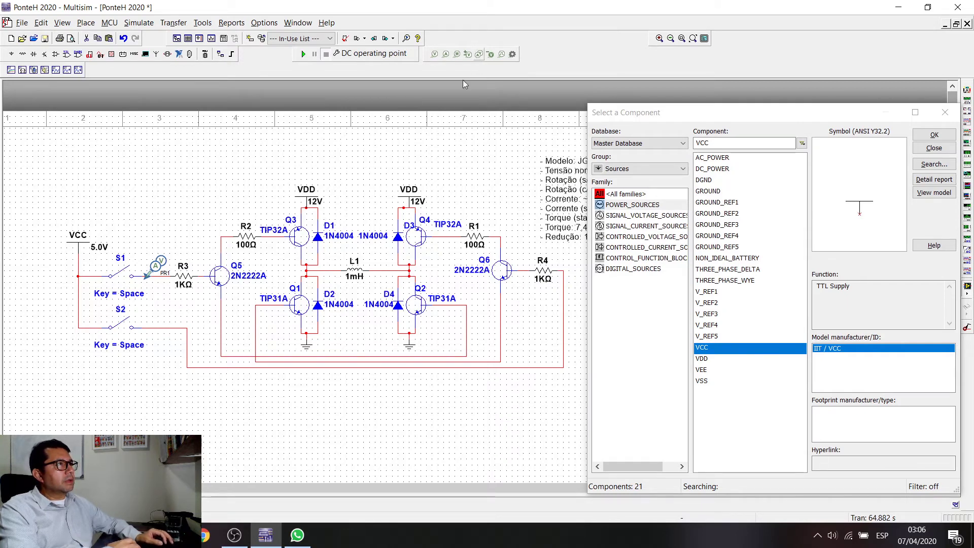
pyautogui.click(150, 328)
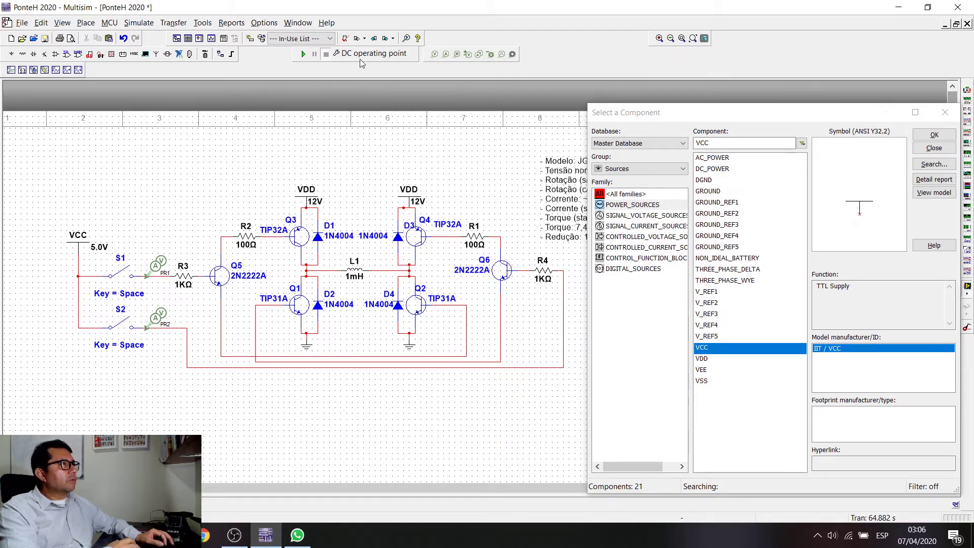
# Set the active analysis to Interactive Simulation and save the setting.
pyautogui.click(139, 22)
pyautogui.click(171, 78)
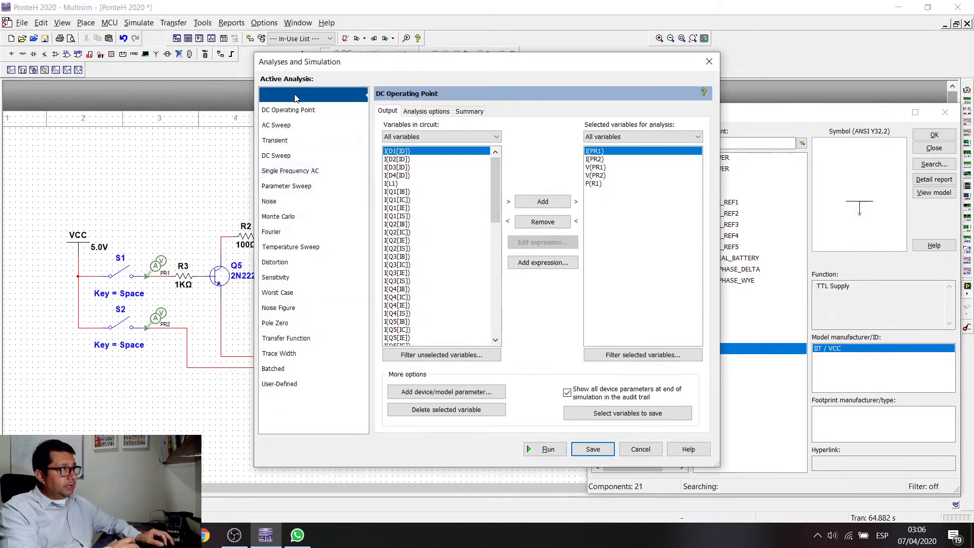
pyautogui.click(296, 98)
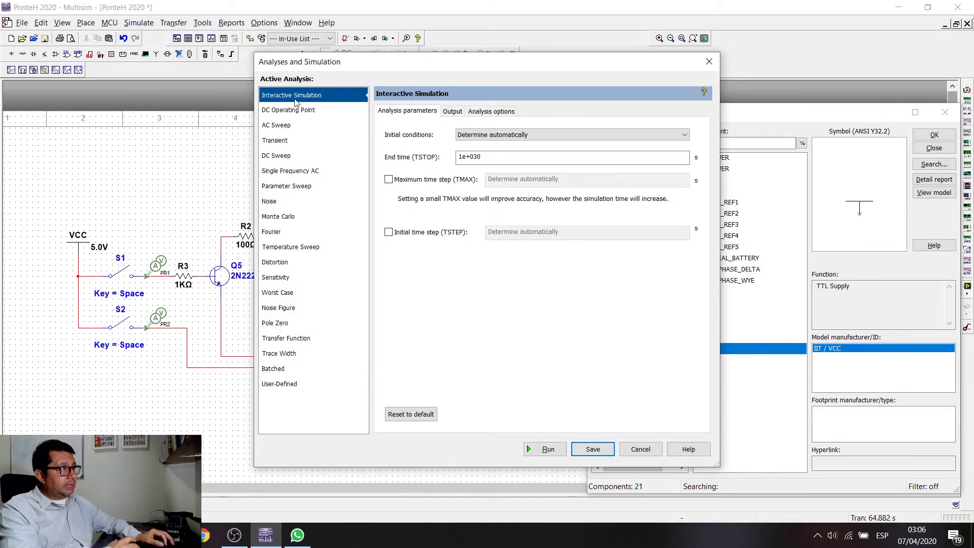
pyautogui.click(593, 449)
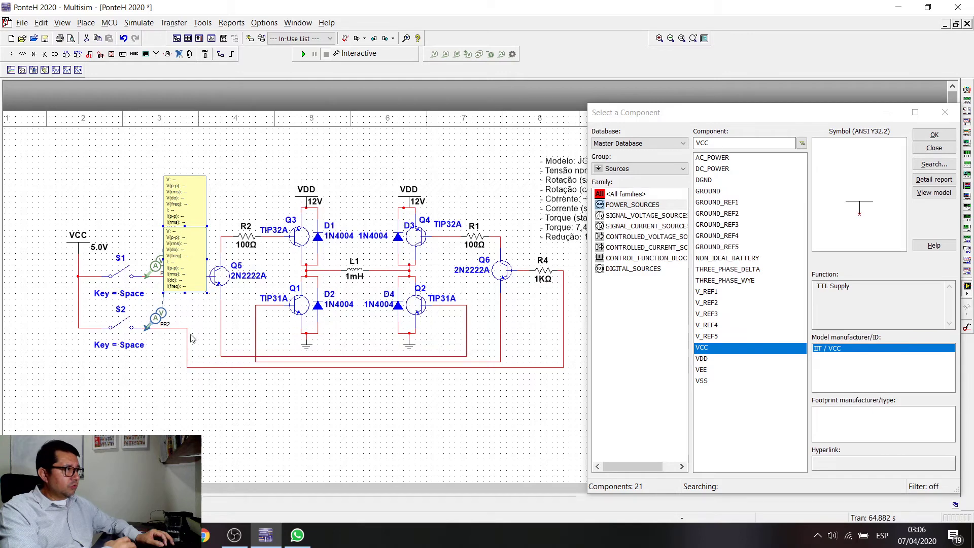
# Move PR1's readout box above its probe and PR2's readout box below its probe.
pyautogui.moveTo(190, 335); pyautogui.dragTo(185, 340)
pyautogui.moveTo(180, 212); pyautogui.dragTo(159, 228)
pyautogui.click(167, 351)
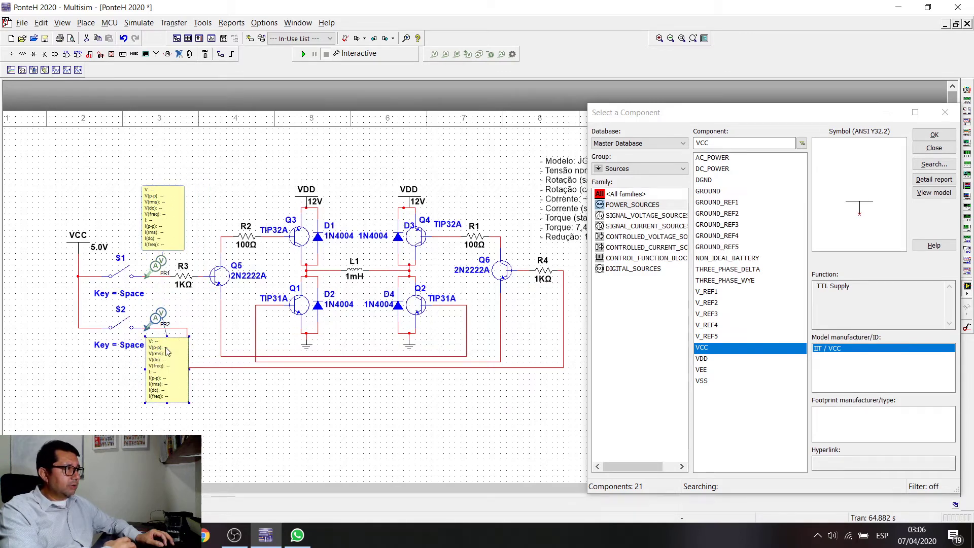
pyautogui.moveTo(167, 351); pyautogui.dragTo(156, 351)
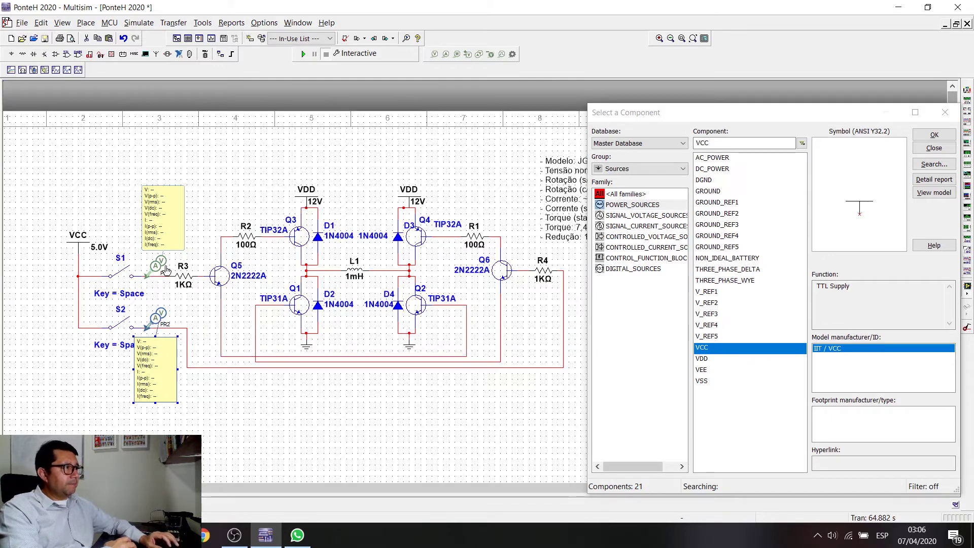
# Customize probe PR1's parameters to show only the instantaneous voltage V and current I.
pyautogui.click(152, 216)
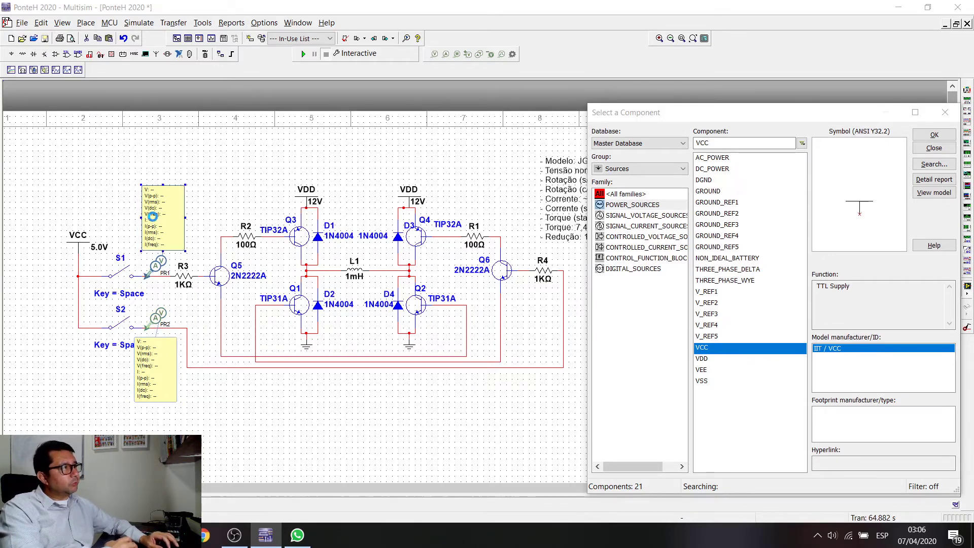
pyautogui.doubleClick(153, 216)
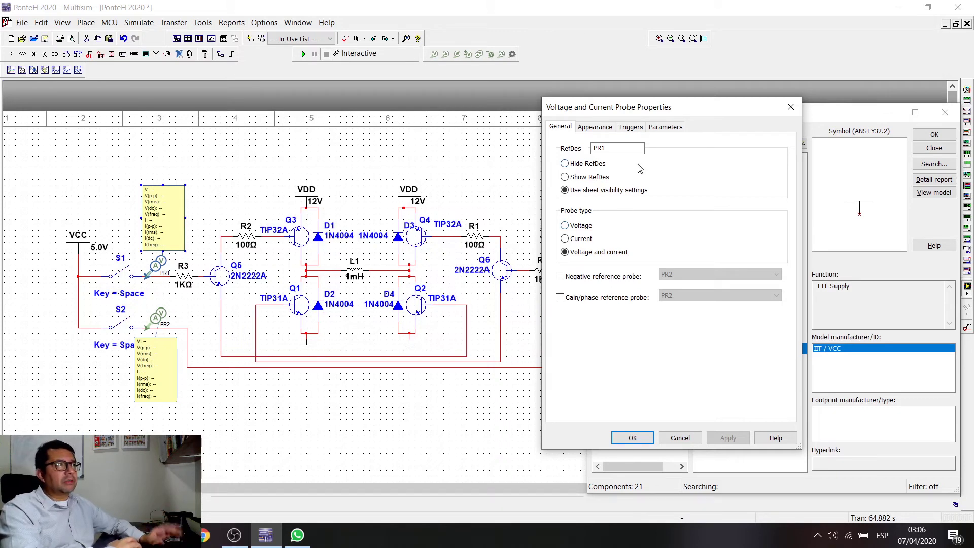
pyautogui.click(652, 129)
pyautogui.click(560, 174)
pyautogui.click(615, 195)
pyautogui.click(615, 194)
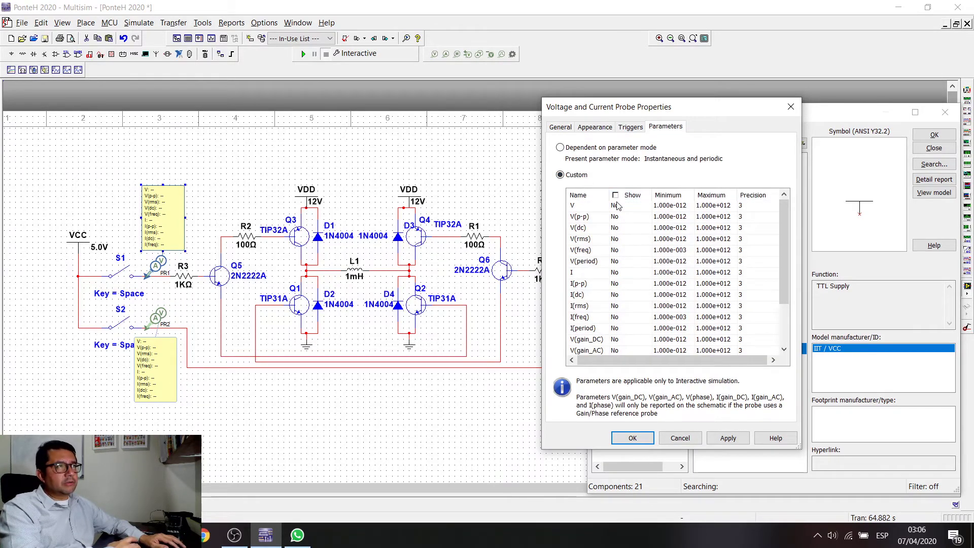
pyautogui.click(615, 205)
pyautogui.click(621, 272)
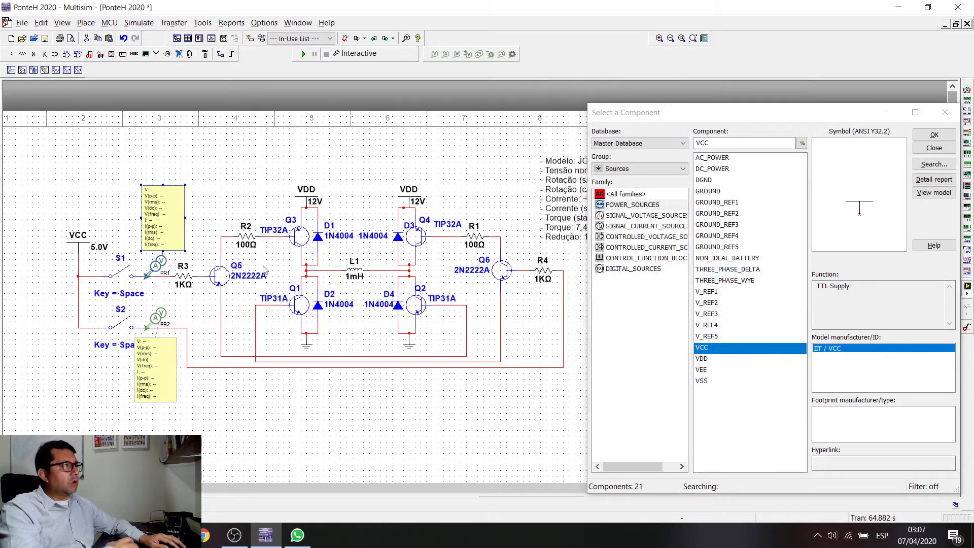
pyautogui.click(633, 438)
# Replace probe PR2 with a copy of PR1 on S2's output wire and move its readout box to the probe's right.
pyautogui.click(161, 316)
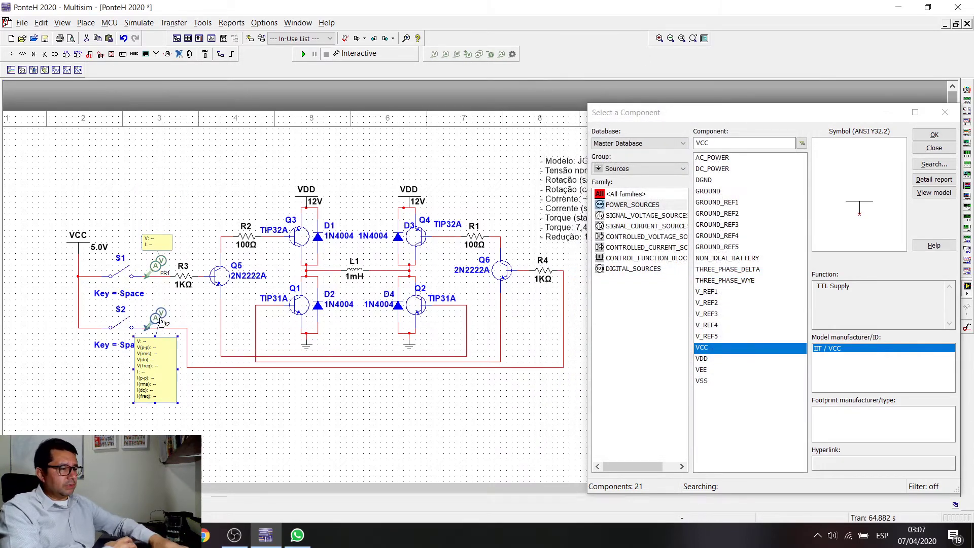
pyautogui.press('Delete')
pyautogui.click(159, 263)
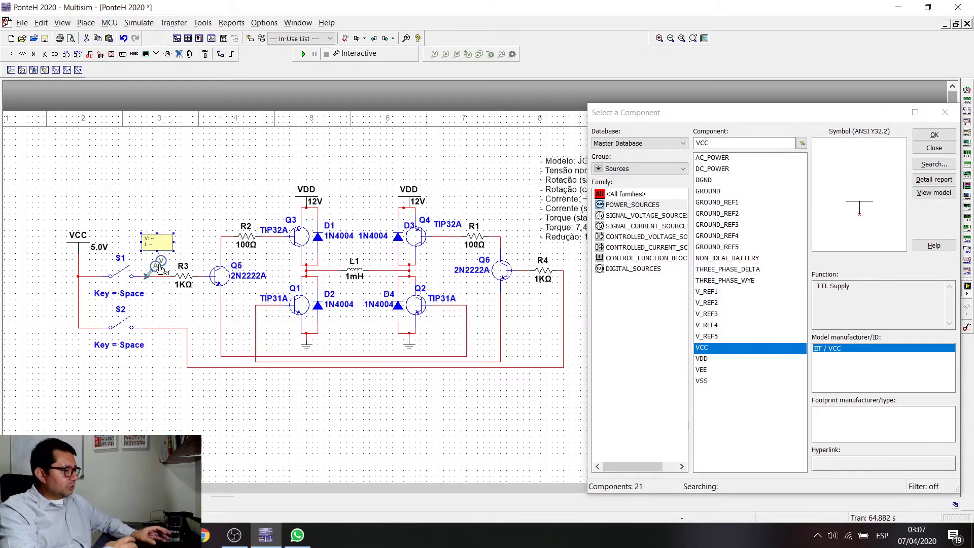
pyautogui.hotkey('ctrl', 'z')
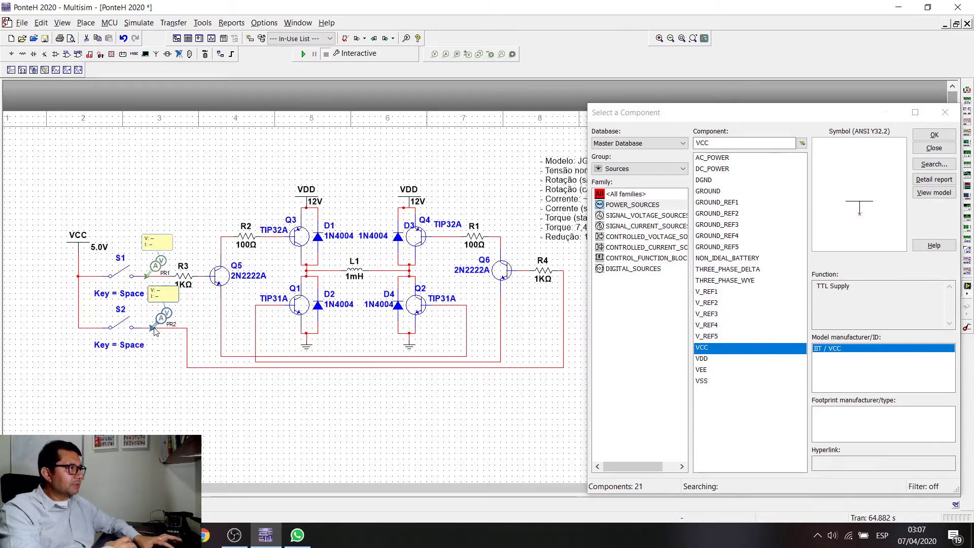
pyautogui.moveTo(162, 317); pyautogui.dragTo(200, 318)
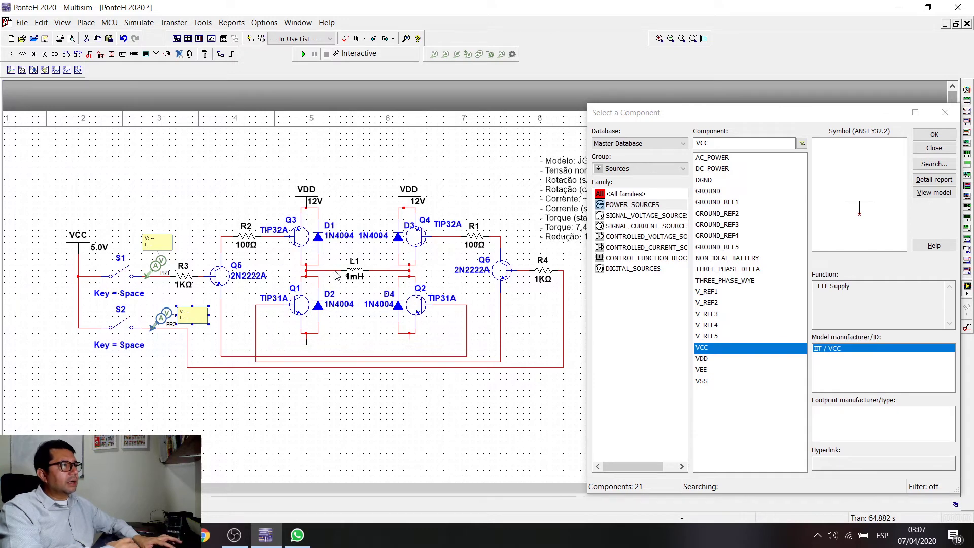
# Place a copy of the voltage/current probe on the wire between Q1/Q3 and L1, with its readout box above L1.
pyautogui.hotkey('ctrl', 'v')
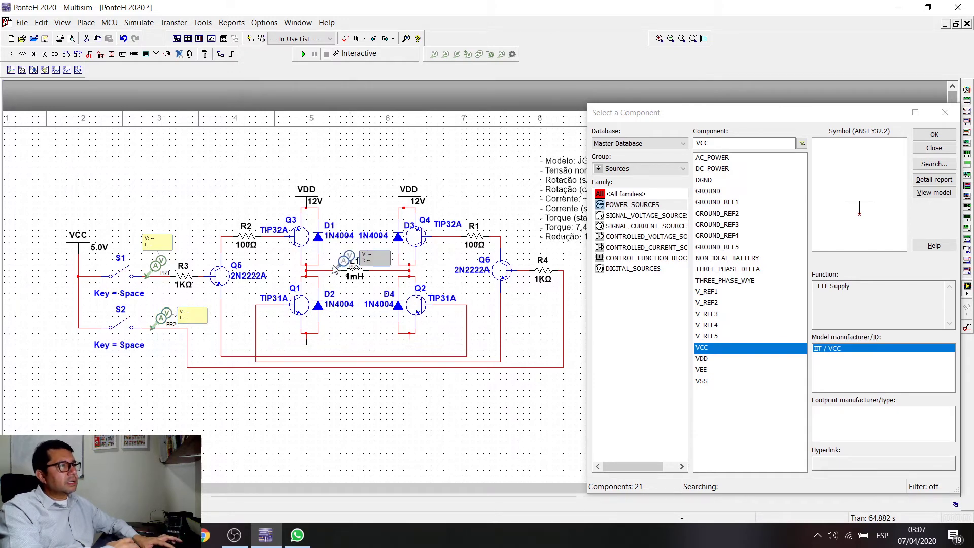
pyautogui.click(329, 270)
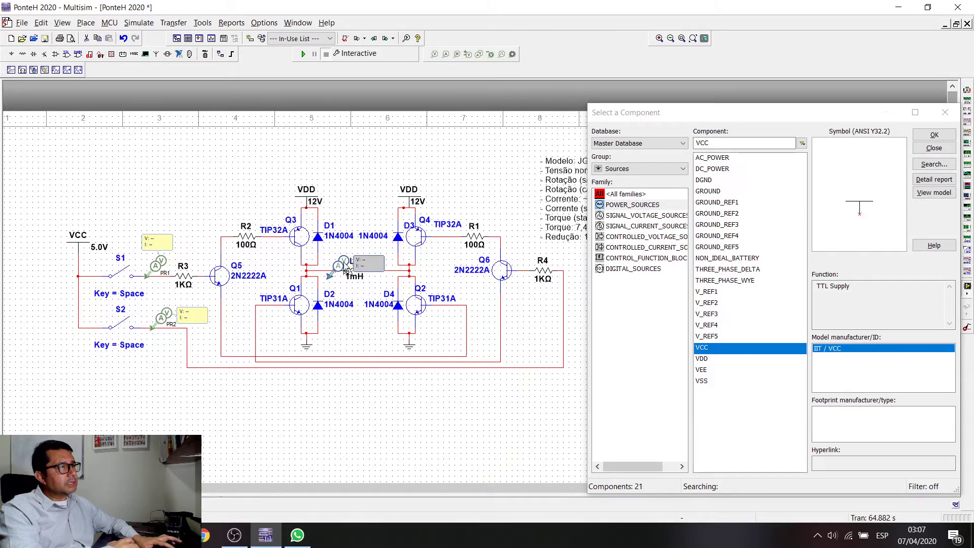
pyautogui.click(366, 256)
pyautogui.moveTo(366, 255); pyautogui.dragTo(366, 246)
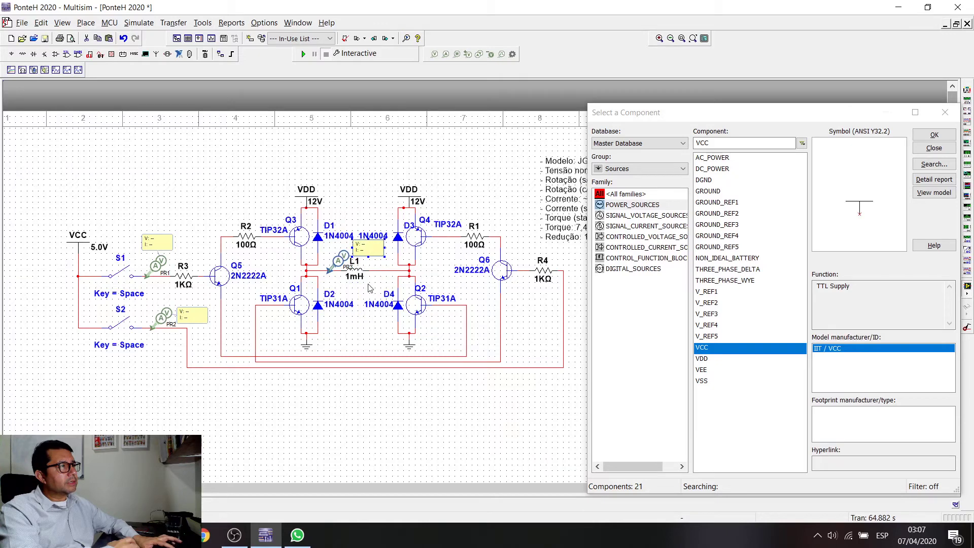
pyautogui.click(324, 387)
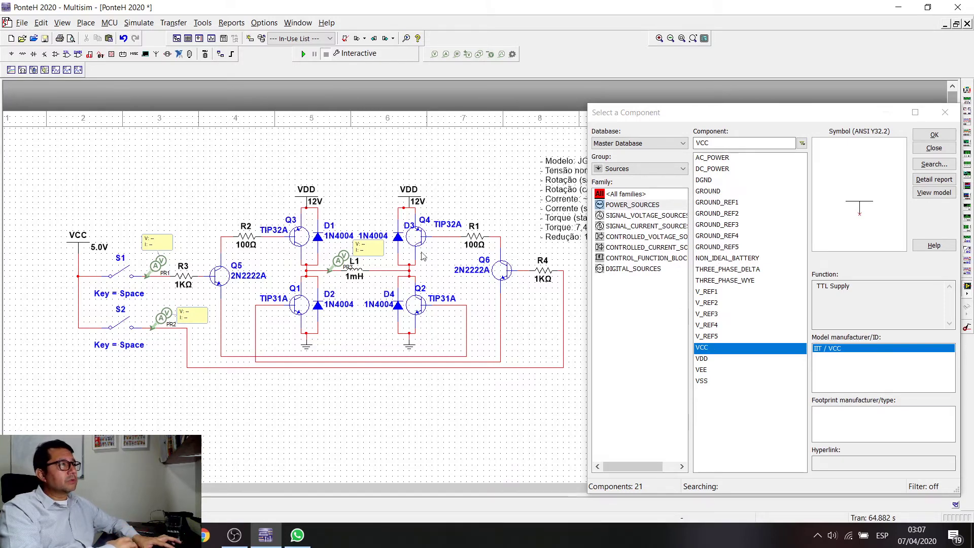
# Place probe copies on the wires from Q5 to R2 and from Q6 to R1, reversing the direction of the one at R2.
pyautogui.click(330, 261)
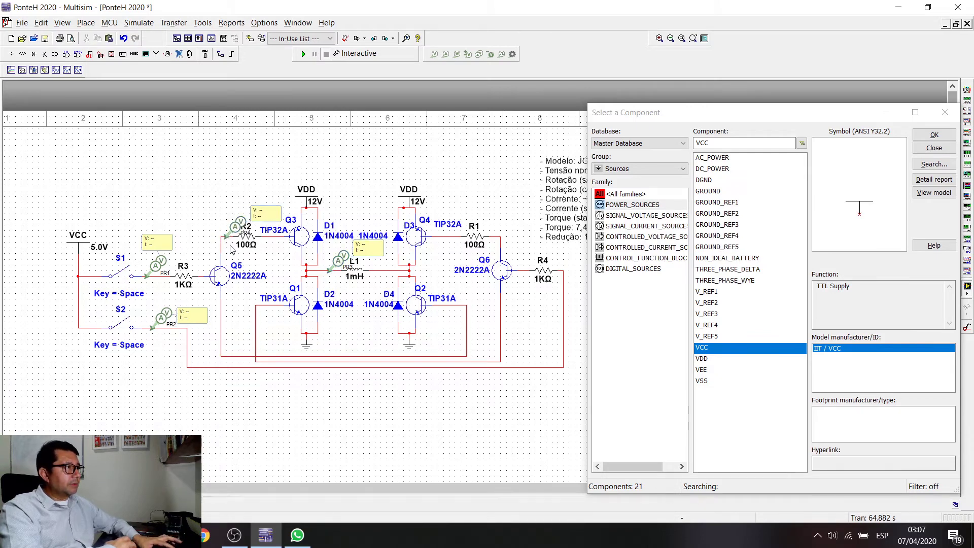
pyautogui.click(225, 236)
pyautogui.rightClick(226, 237)
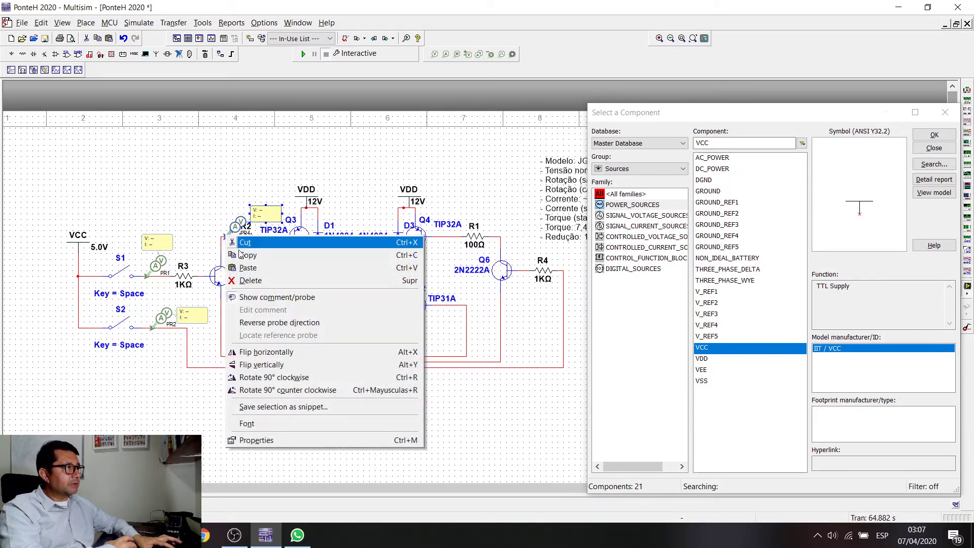
pyautogui.click(267, 323)
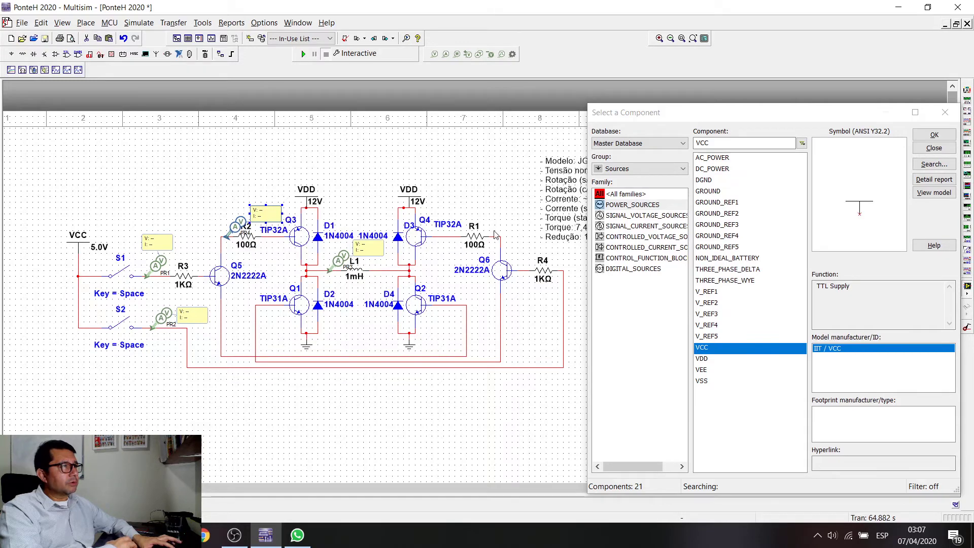
pyautogui.click(498, 238)
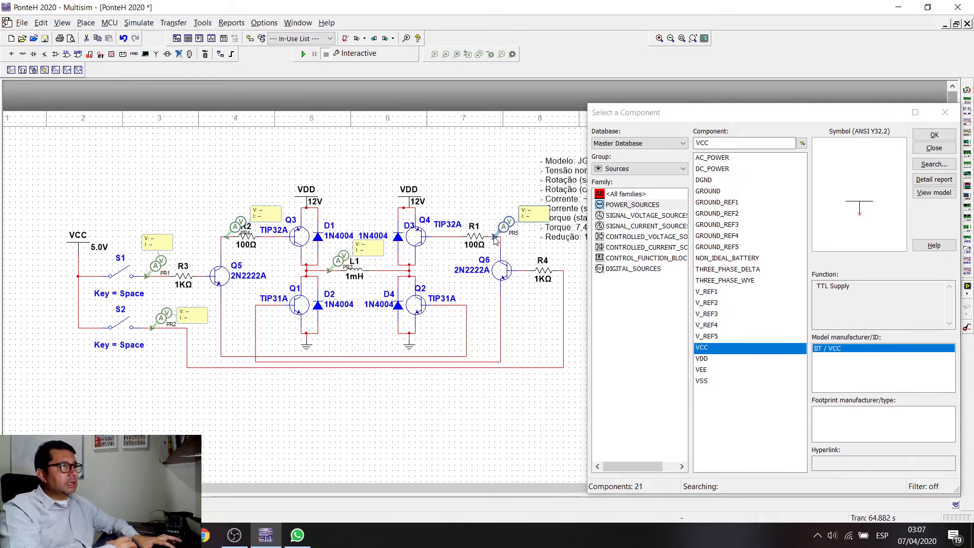
pyautogui.click(495, 238)
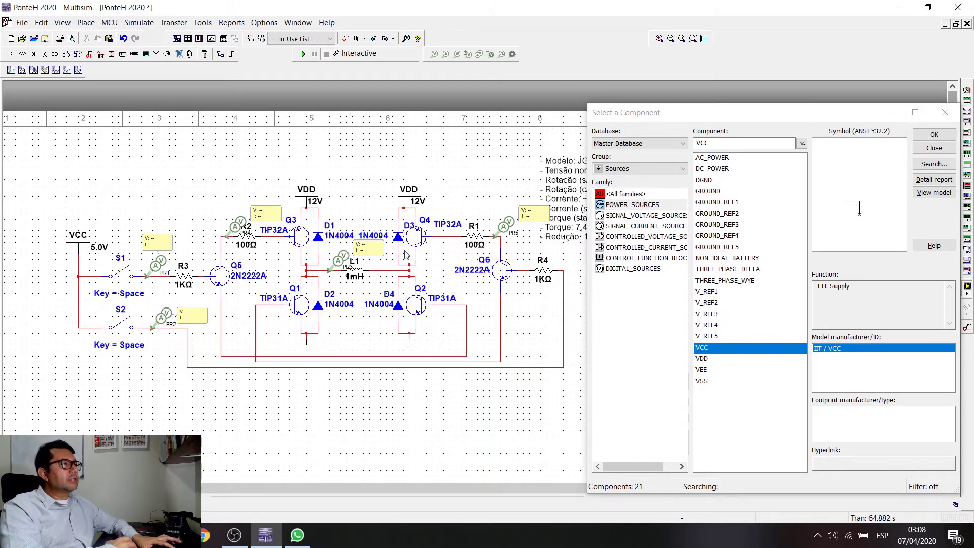
# Raise both 12 V VDD symbols to lengthen their supply wires above the bridge.
pyautogui.click(308, 203)
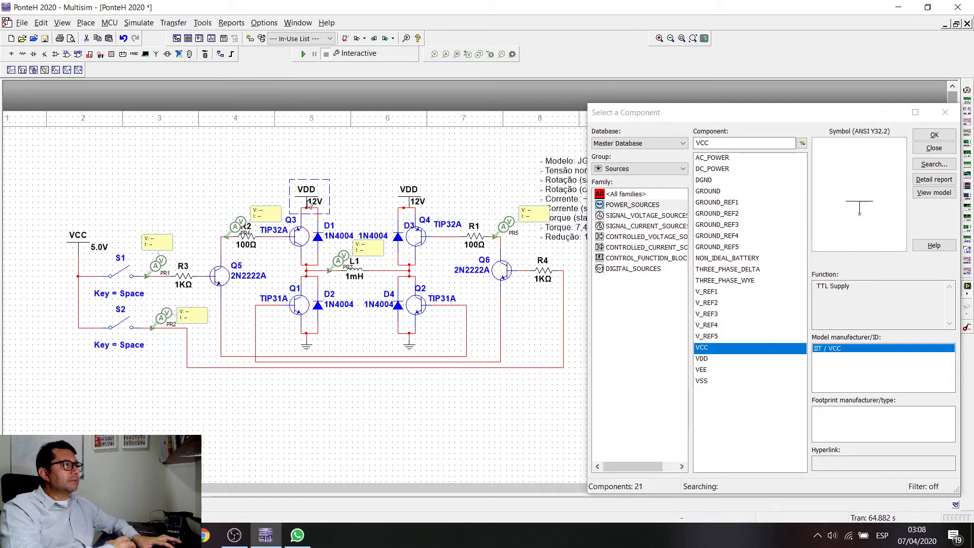
pyautogui.moveTo(308, 203); pyautogui.dragTo(308, 186)
pyautogui.moveTo(412, 202)
pyautogui.mouseDown()
pyautogui.moveTo(411, 180)
pyautogui.moveTo(412, 189)
pyautogui.mouseUp()
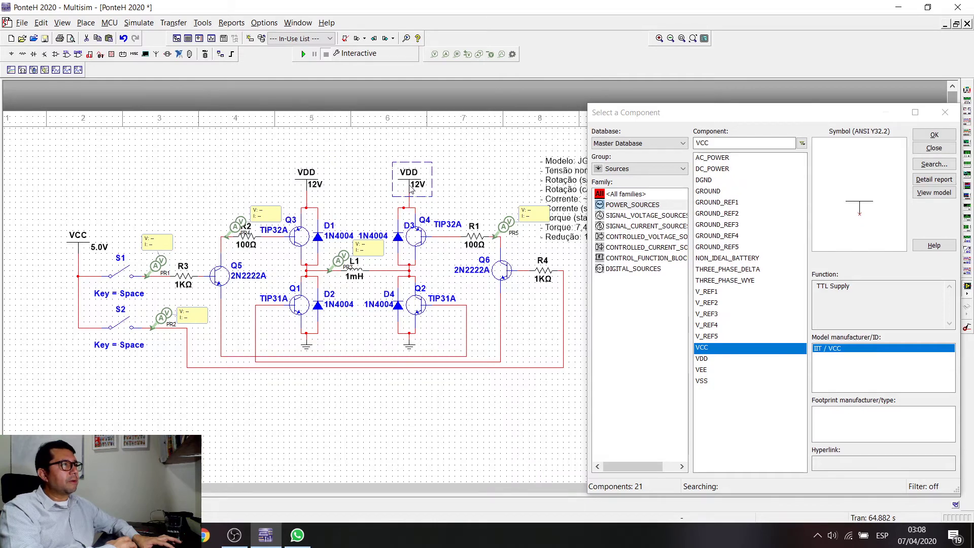
# Place a probe on the VDD wire above D3 and Q4, rotate it to the wire's left side and set its readout box below it.
pyautogui.click(410, 200)
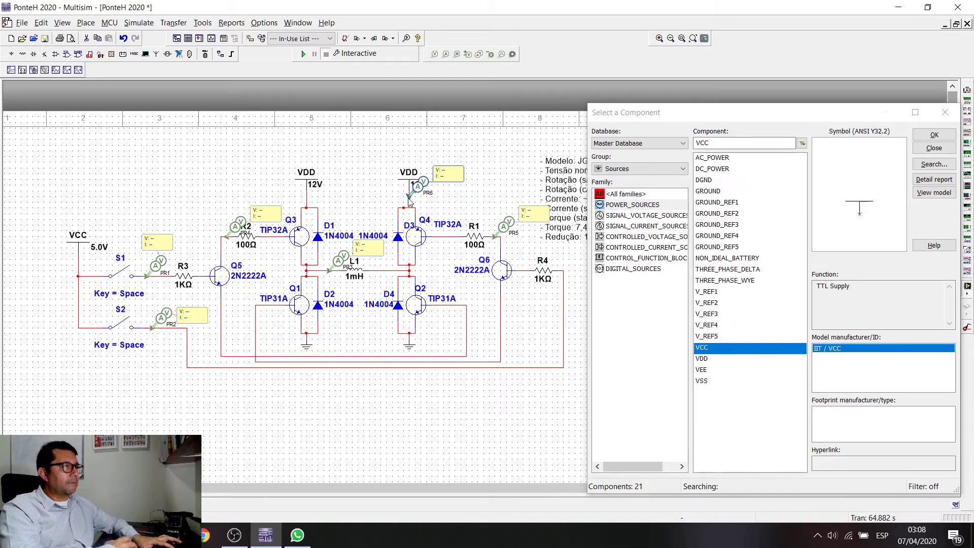
pyautogui.click(446, 178)
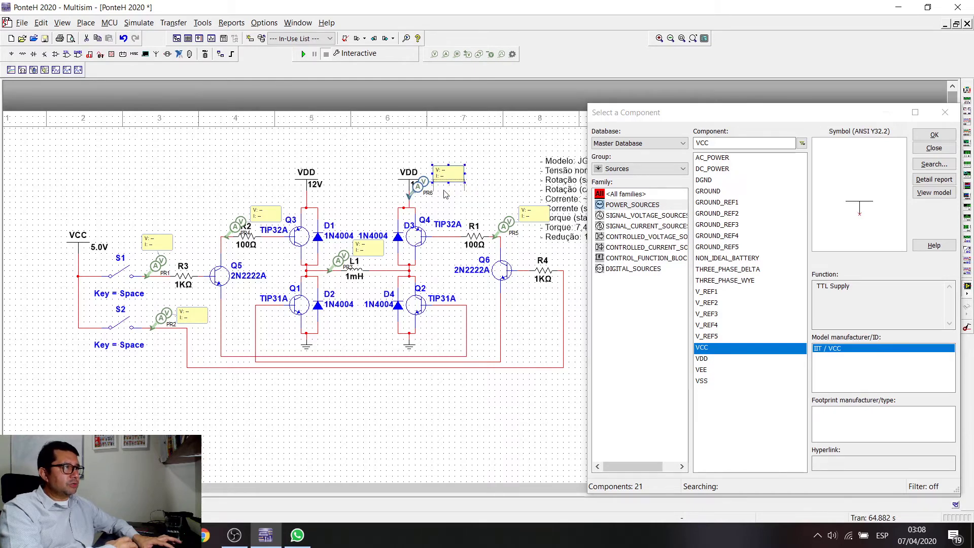
pyautogui.moveTo(436, 200); pyautogui.dragTo(433, 230)
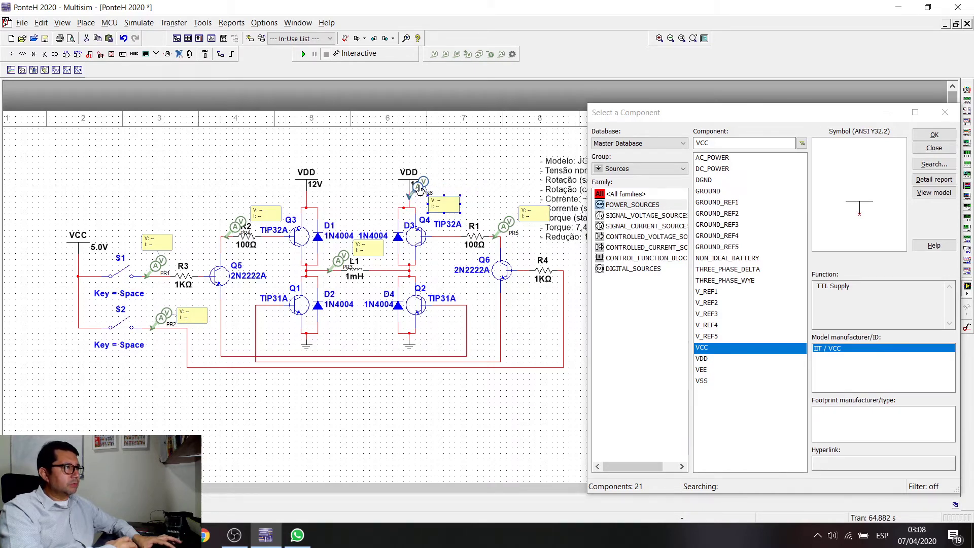
pyautogui.hotkey('ctrl', 'r')
pyautogui.hotkey('ctrl', 'r')
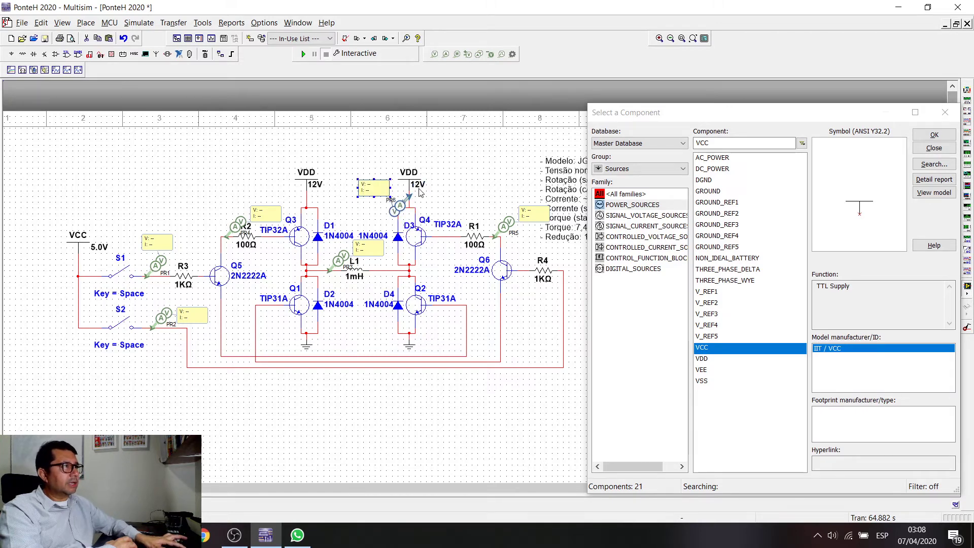
pyautogui.hotkey('ctrl', 'r')
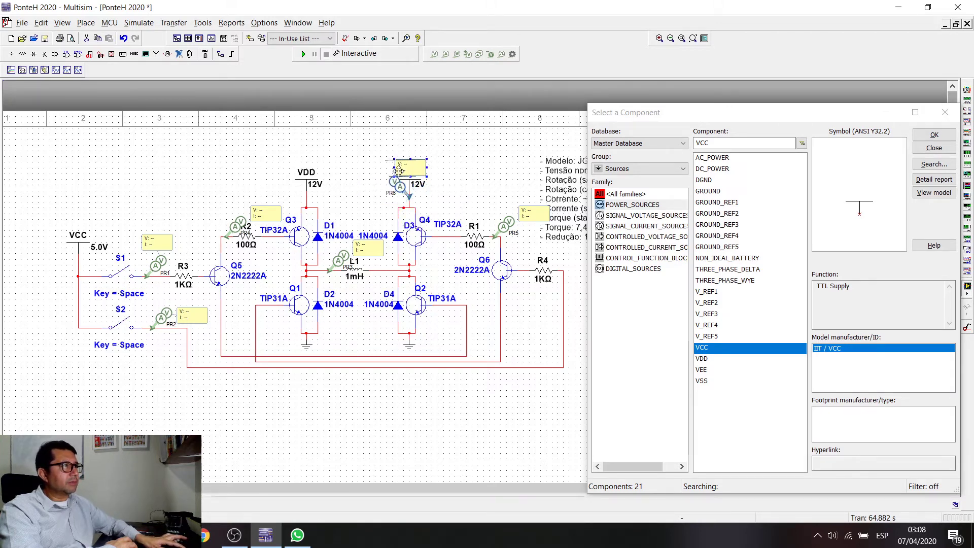
pyautogui.moveTo(410, 168); pyautogui.dragTo(373, 204)
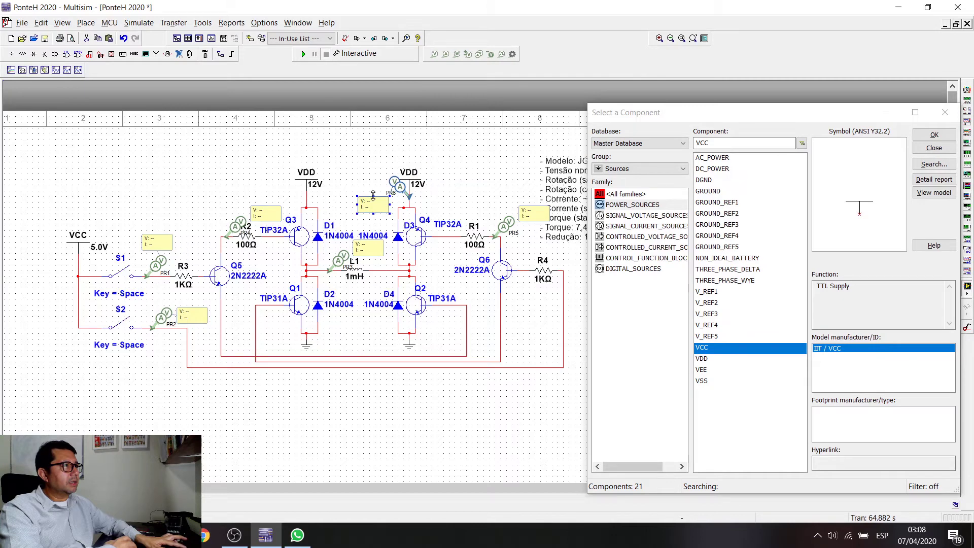
# Copy the rotated probe onto the VDD wire above Q3 and D1, and separate its readout box from the one at R2.
pyautogui.hotkey('ctrl', 'c')
pyautogui.hotkey('ctrl', 'v')
pyautogui.click(306, 192)
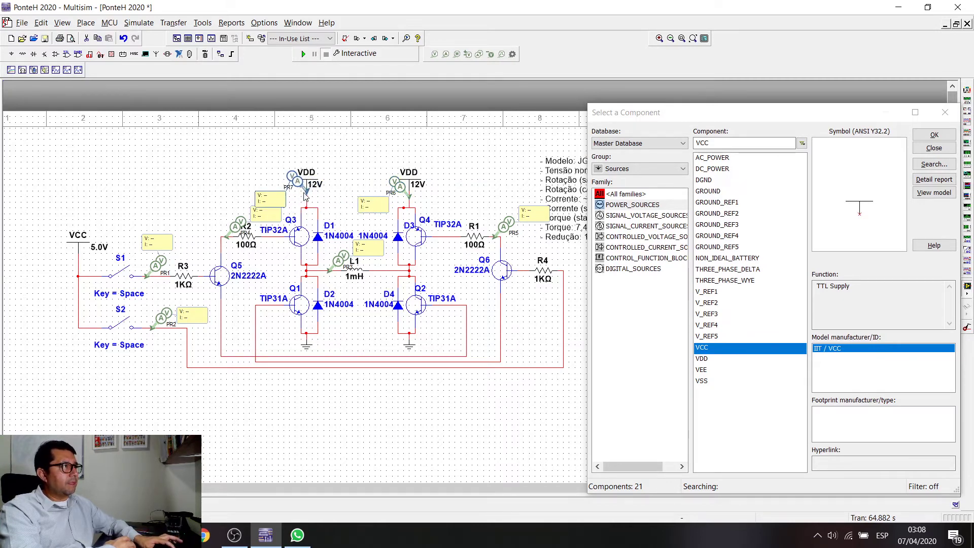
pyautogui.click(266, 219)
pyautogui.moveTo(267, 218); pyautogui.dragTo(211, 224)
pyautogui.moveTo(266, 202); pyautogui.dragTo(266, 197)
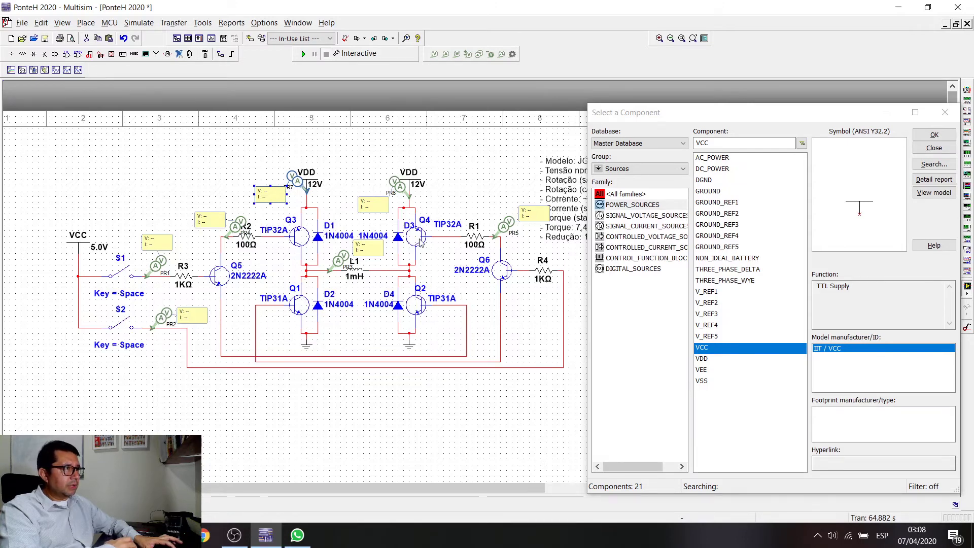
# Place a copy of the rotated probe on Q1's collector wire and move its readout box above the Q1 label.
pyautogui.scroll(1, 366, 284)
pyautogui.scroll(-1, 370, 280)
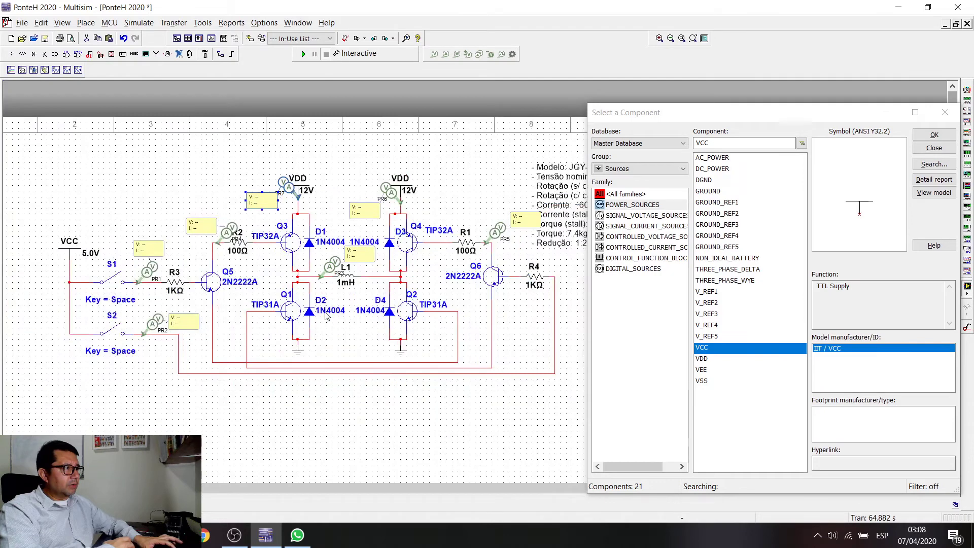
pyautogui.hotkey('ctrl', 'v')
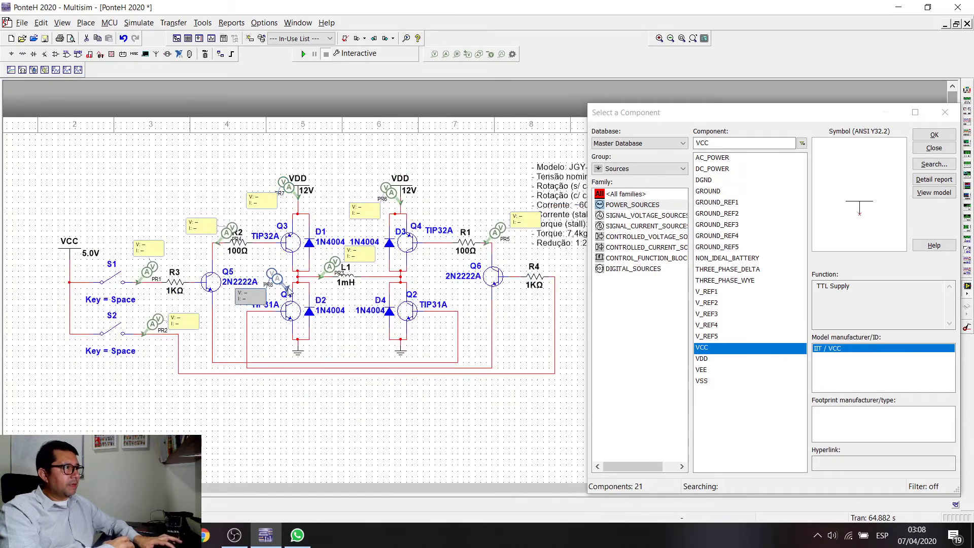
pyautogui.click(294, 283)
pyautogui.click(271, 296)
pyautogui.moveTo(271, 297); pyautogui.dragTo(266, 264)
# Place a probe copy on Q2's collector wire, rotate it 180° and move its readout box close beside it.
pyautogui.hotkey('ctrl', 'v')
pyautogui.click(405, 287)
pyautogui.click(405, 283)
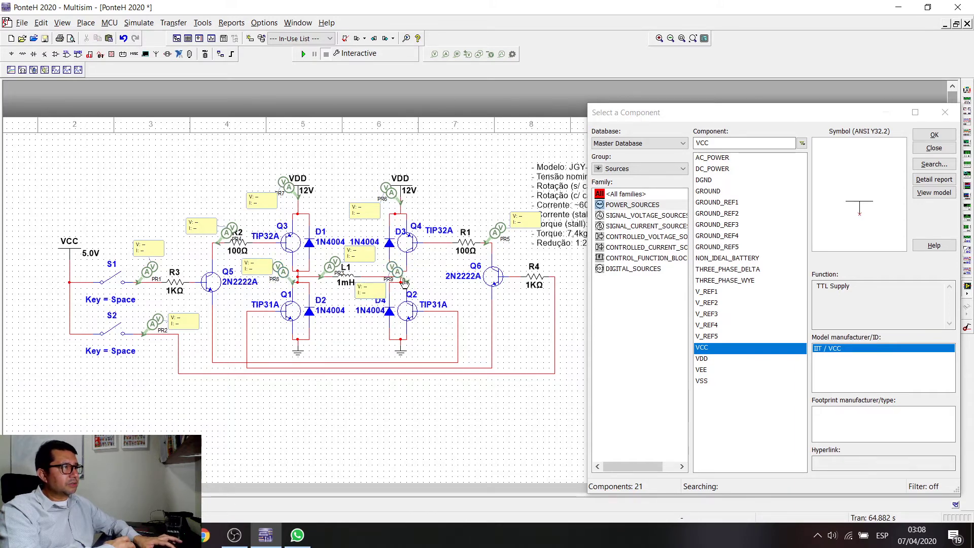
pyautogui.hotkey('ctrl', 'r')
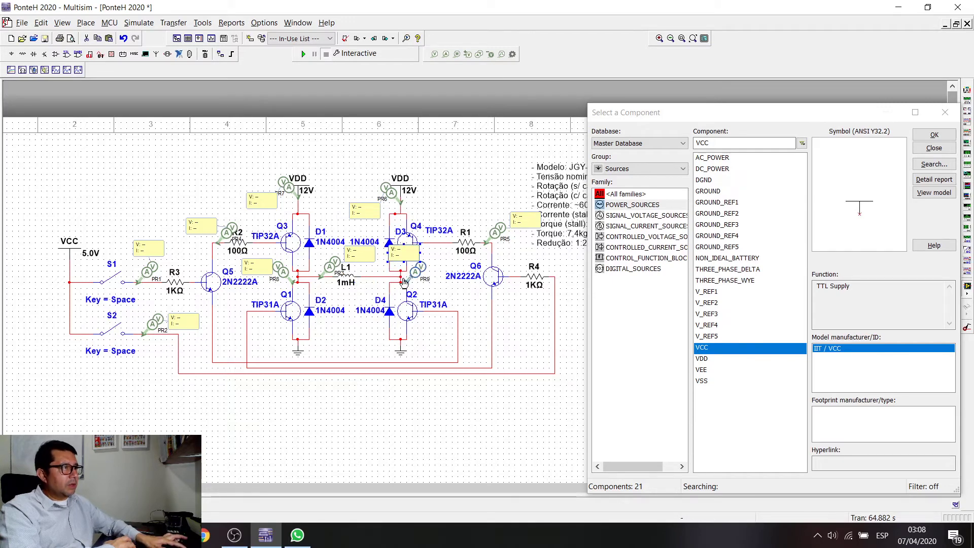
pyautogui.hotkey('ctrl', 'r')
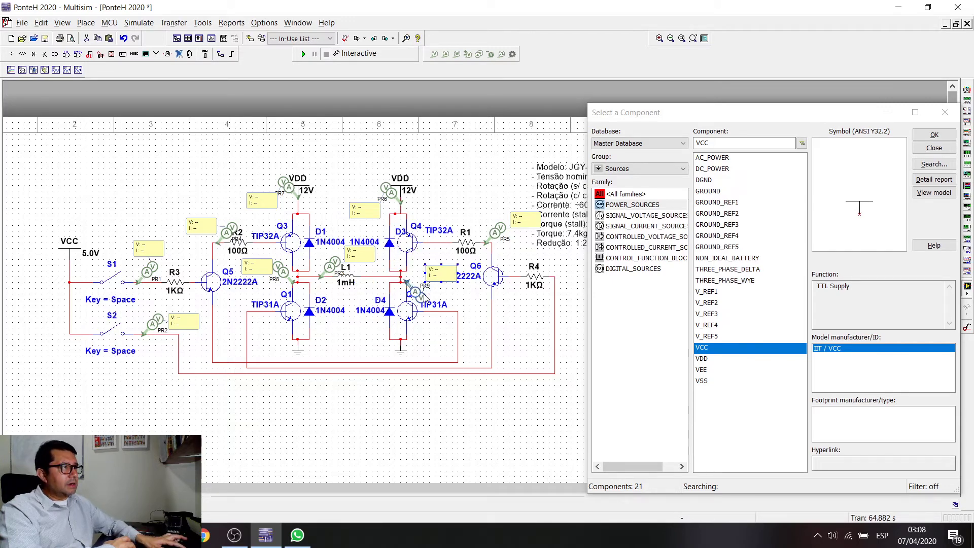
pyautogui.moveTo(440, 278); pyautogui.dragTo(416, 278)
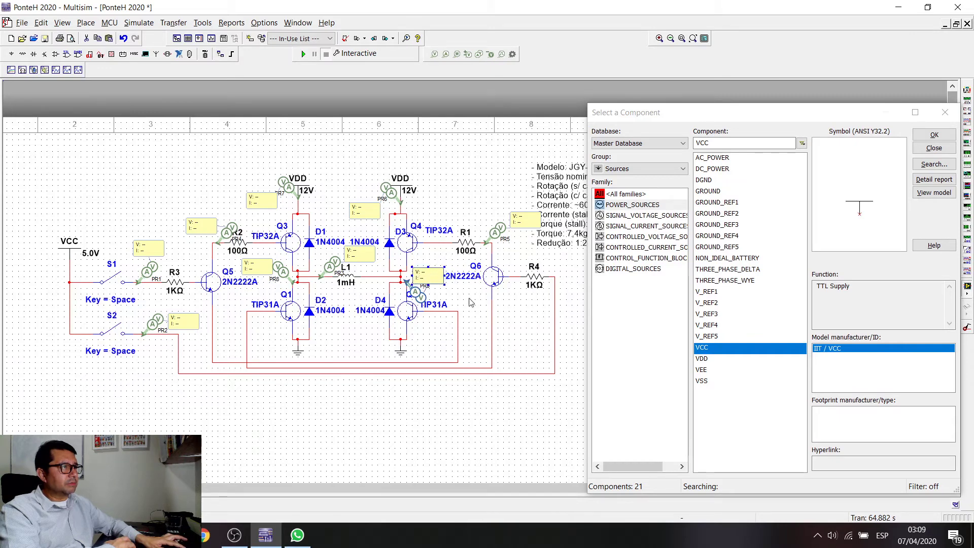
pyautogui.click(381, 398)
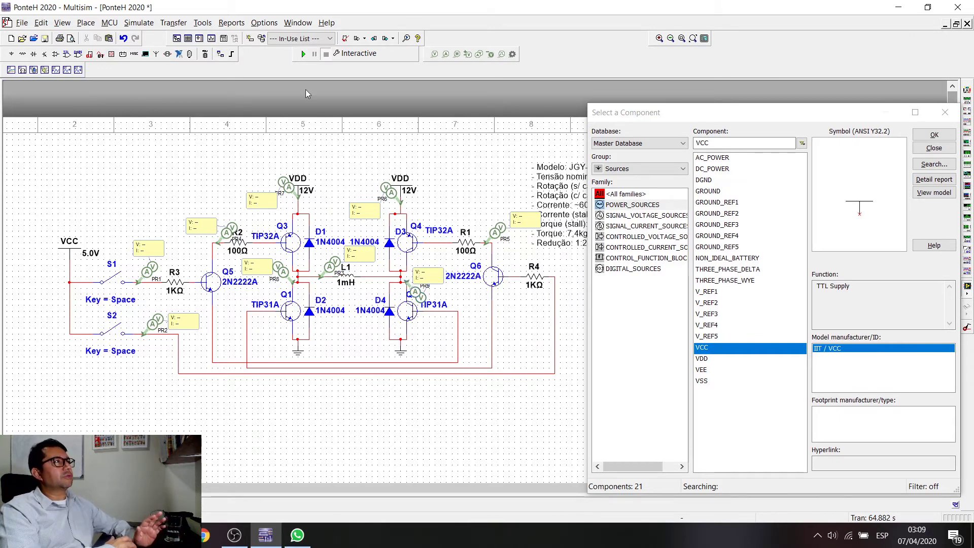
# Start the interactive simulation and shift the motor picture and its specification text farther right of the circuit.
pyautogui.click(303, 55)
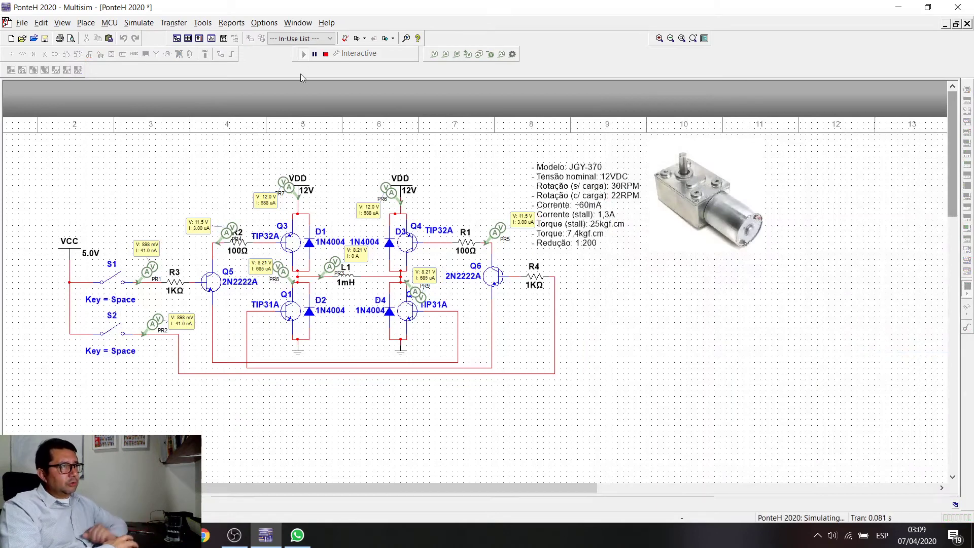
pyautogui.moveTo(691, 189); pyautogui.dragTo(726, 189)
pyautogui.click(596, 200)
pyautogui.moveTo(615, 199); pyautogui.dragTo(633, 199)
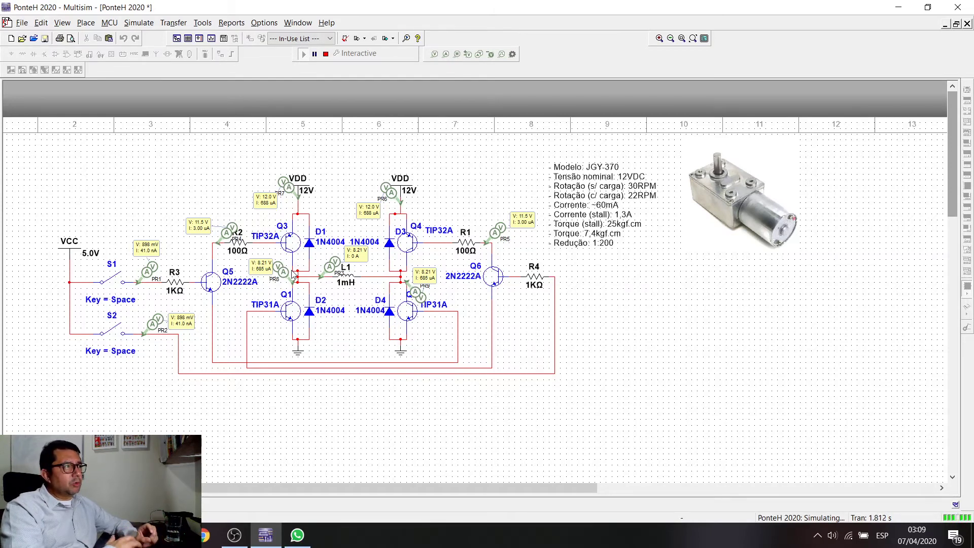
# Close switch S1 in the running simulation and examine the current path through L1 and the probe at Q2.
pyautogui.click(112, 282)
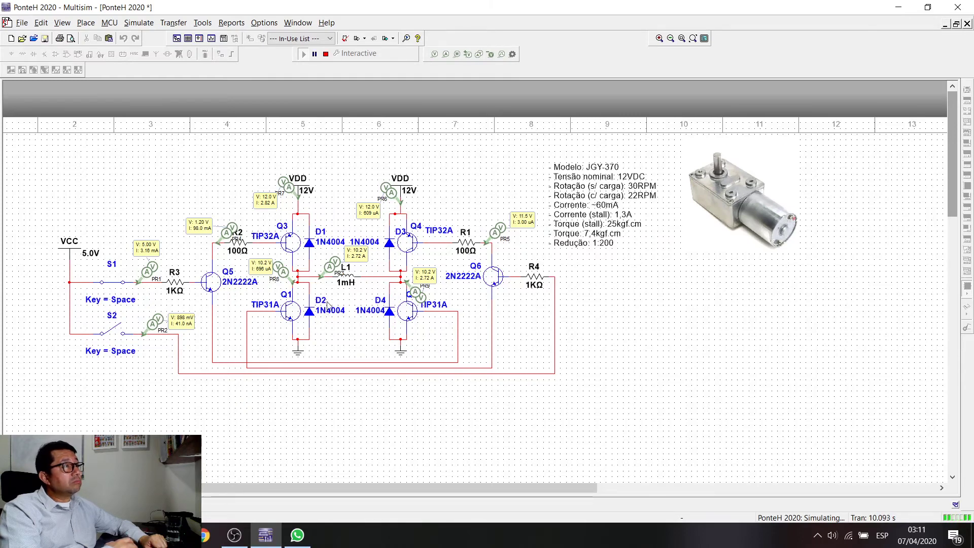
pyautogui.click(425, 297)
pyautogui.click(420, 329)
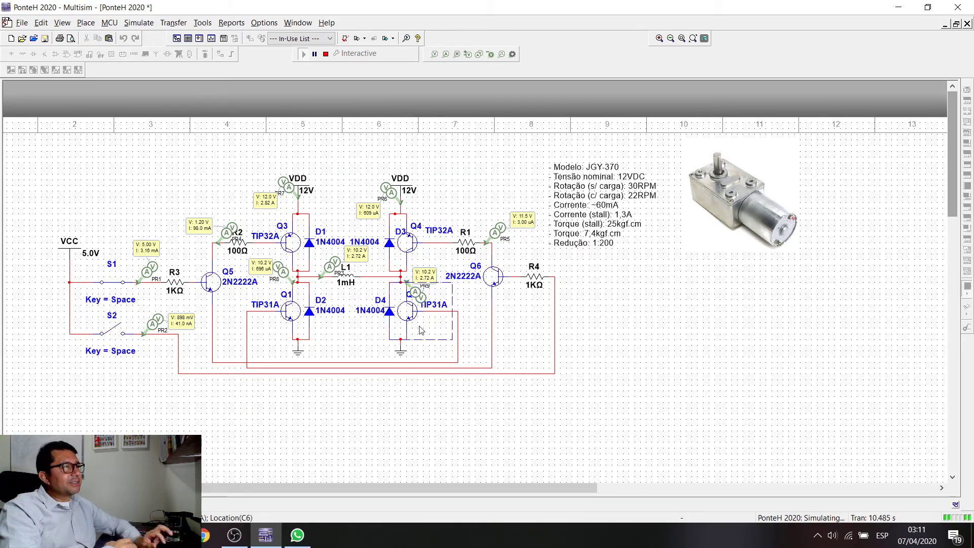
pyautogui.click(409, 300)
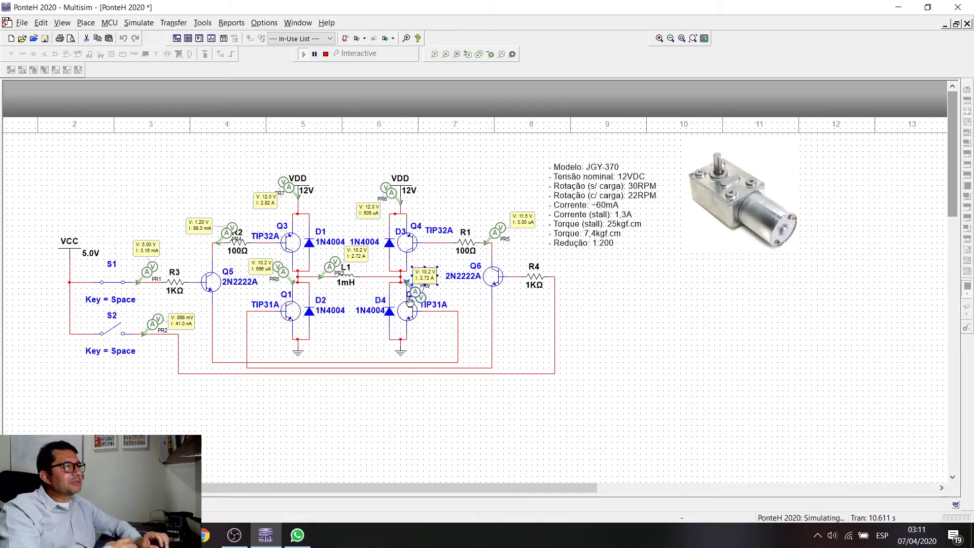
pyautogui.click(424, 299)
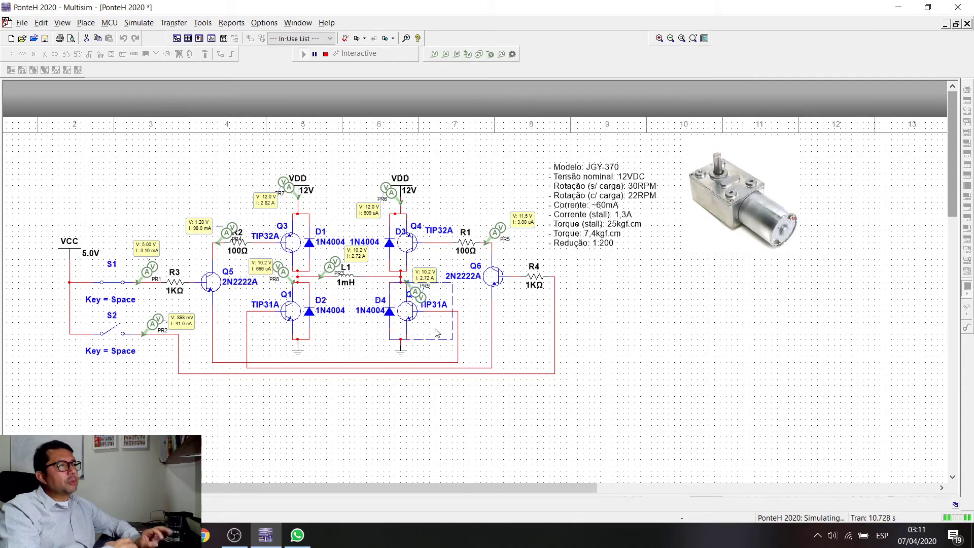
pyautogui.click(409, 291)
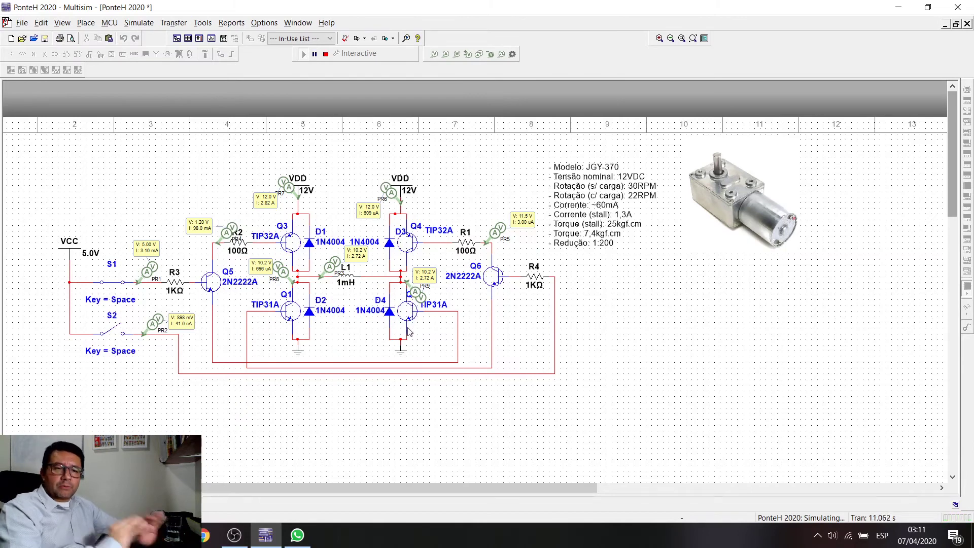
pyautogui.click(432, 337)
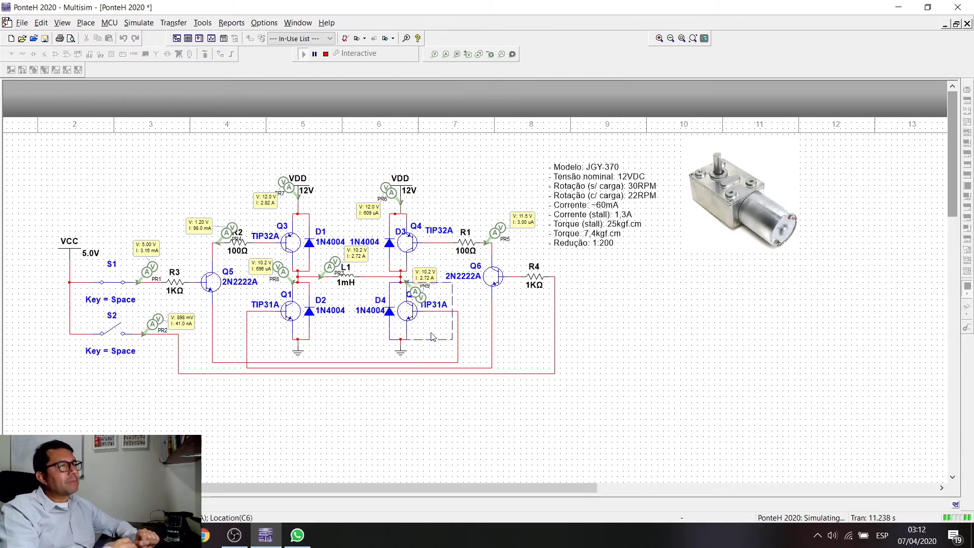
# Open switch S1 and close switch S2 to drive the motor load in the opposite direction.
pyautogui.click(116, 284)
pyautogui.click(116, 335)
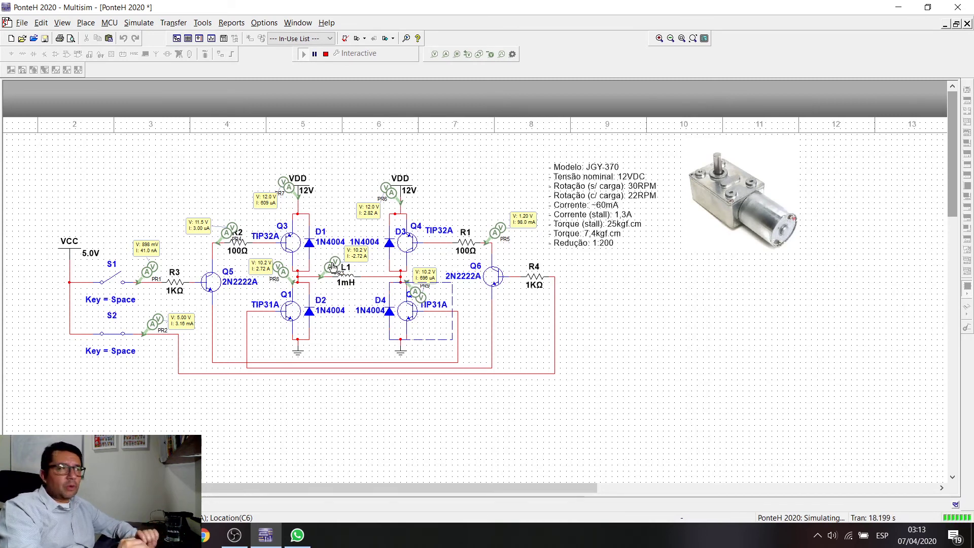
# Open S2 to test the bridge with both inputs off, and close both S1 and S2 to test them on together.
pyautogui.click(114, 338)
pyautogui.click(115, 339)
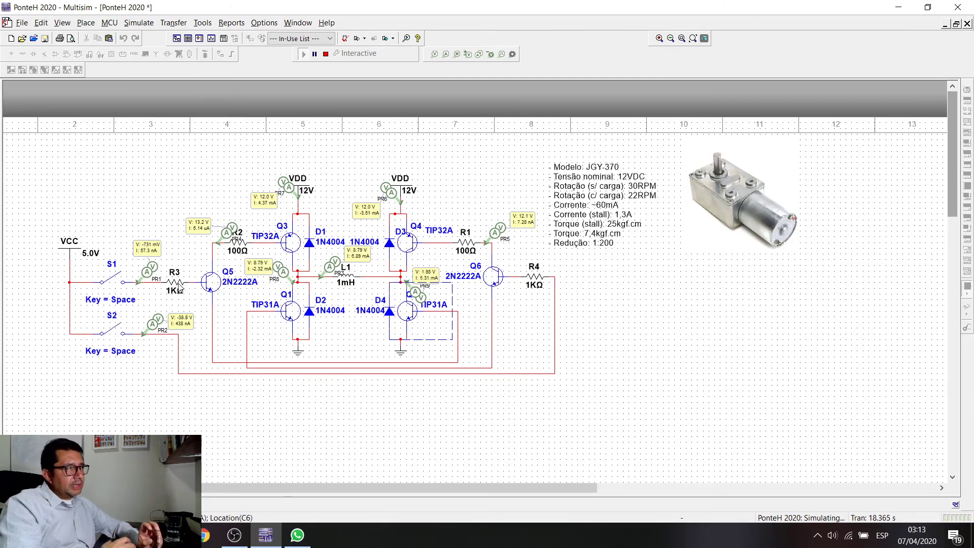
pyautogui.click(112, 278)
pyautogui.click(109, 334)
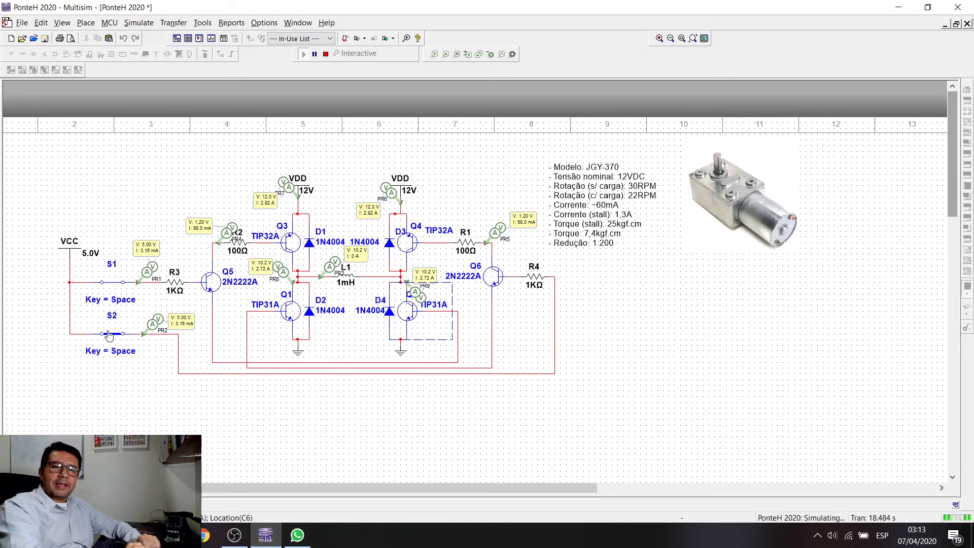